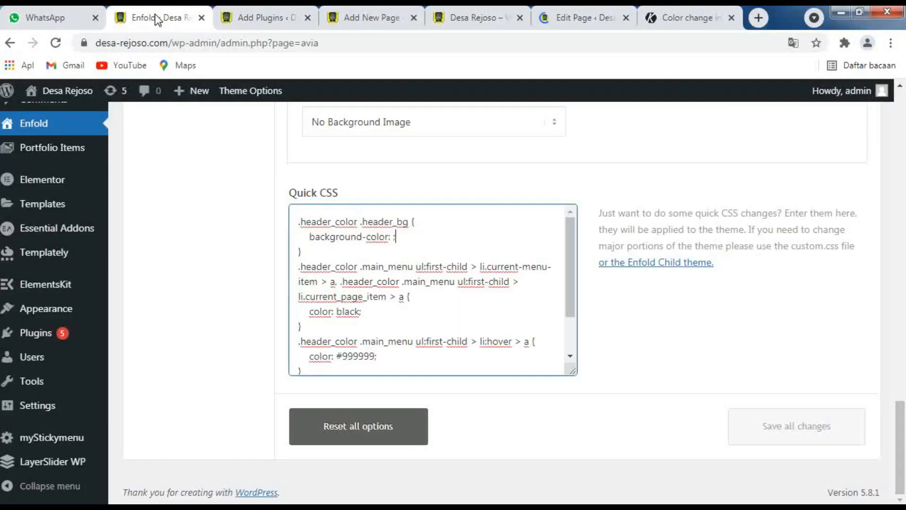
Reload the Enfold theme options page from the admin menu, starting over at its first settings section
scroll(242, 268, "up", 4)
scroll(242, 268, "up", 5)
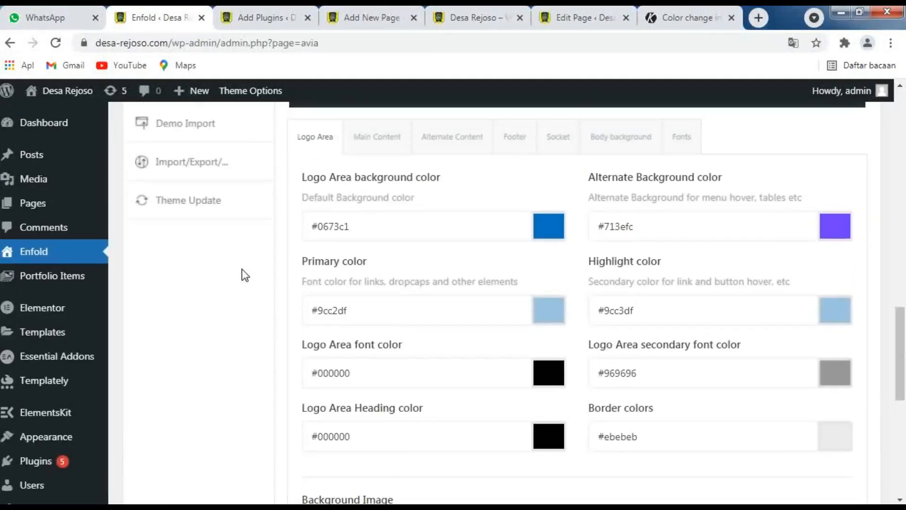
scroll(242, 269, "up", 3)
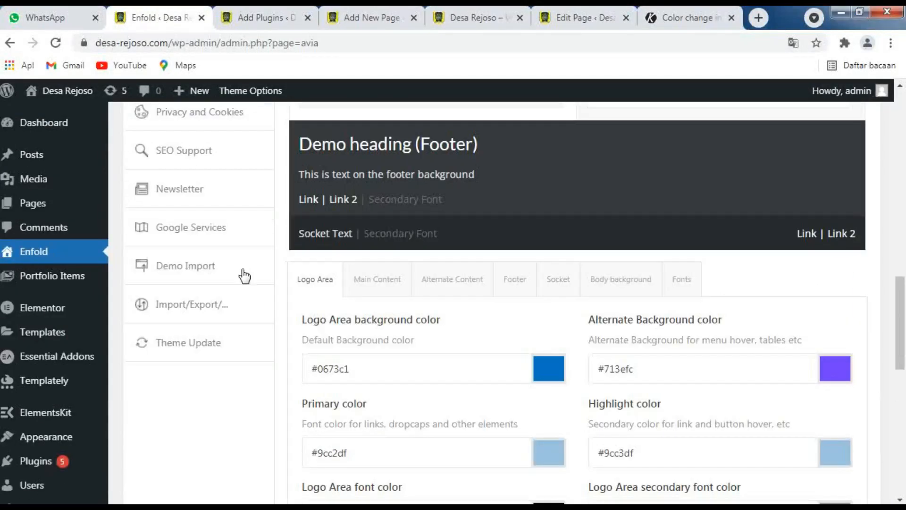
scroll(244, 275, "up", 3)
scroll(244, 276, "up", 3)
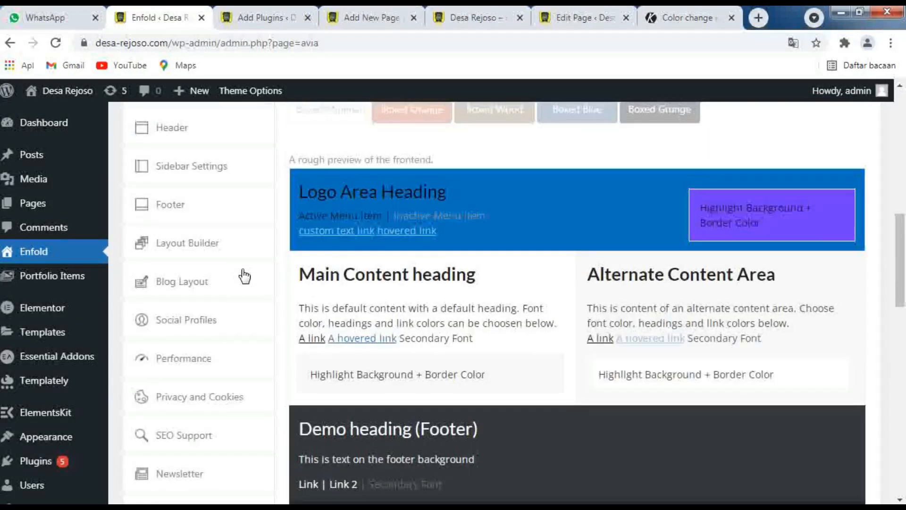
scroll(244, 275, "up", 4)
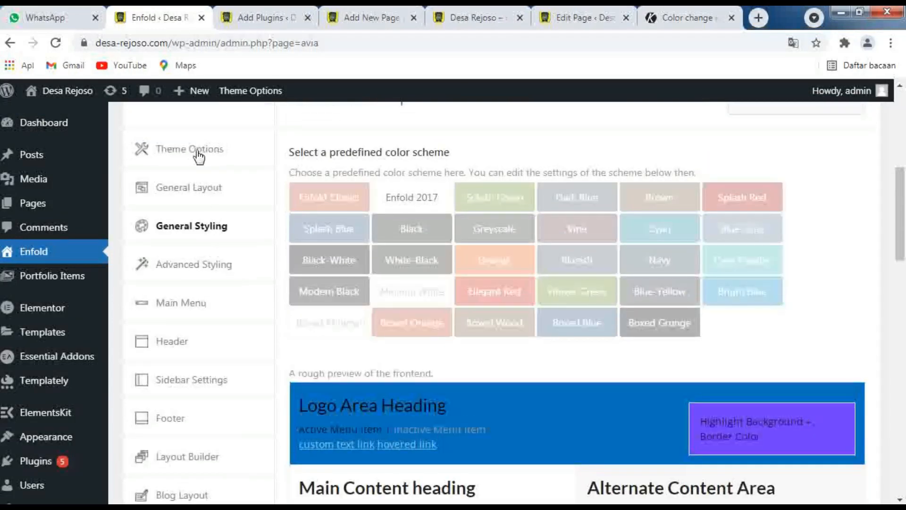
scroll(189, 163, "up", 2)
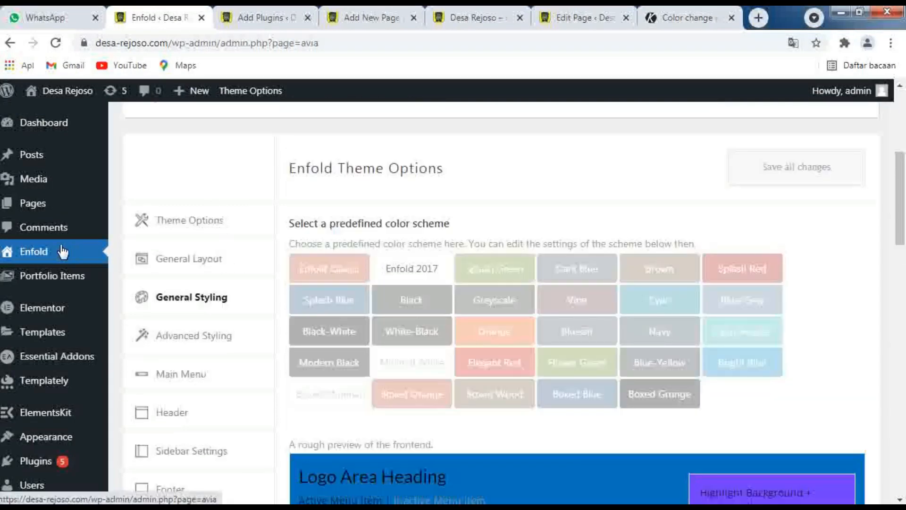
left_click(28, 255)
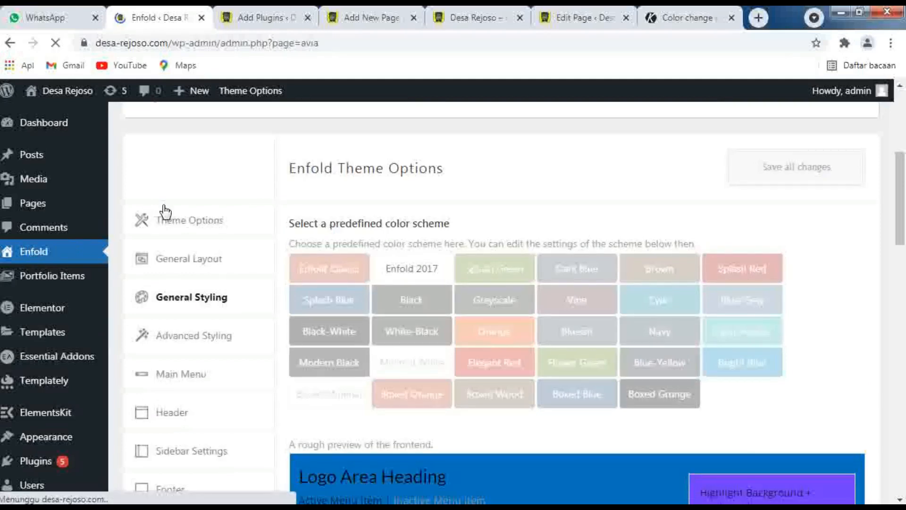
Open the theme's General Layout settings and look over the layout preview and options
scroll(191, 219, "down", 5)
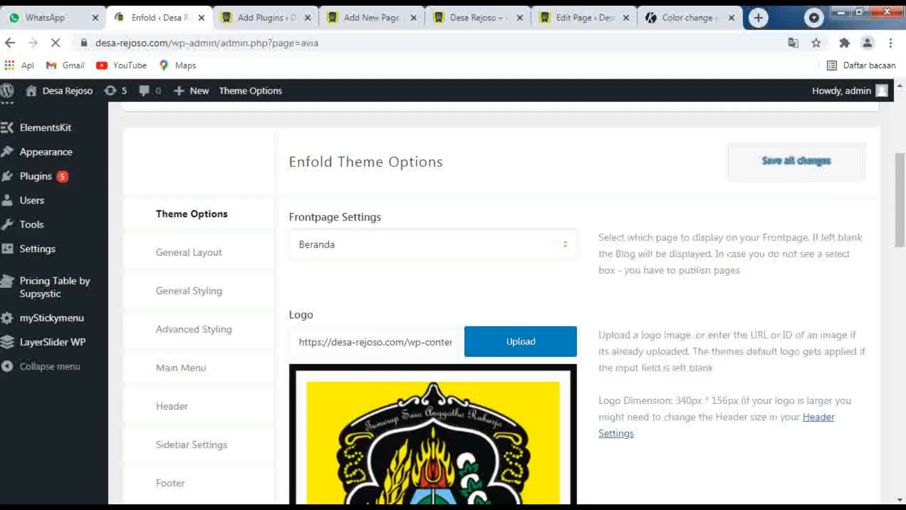
left_click(196, 254)
scroll(196, 259, "down", 3)
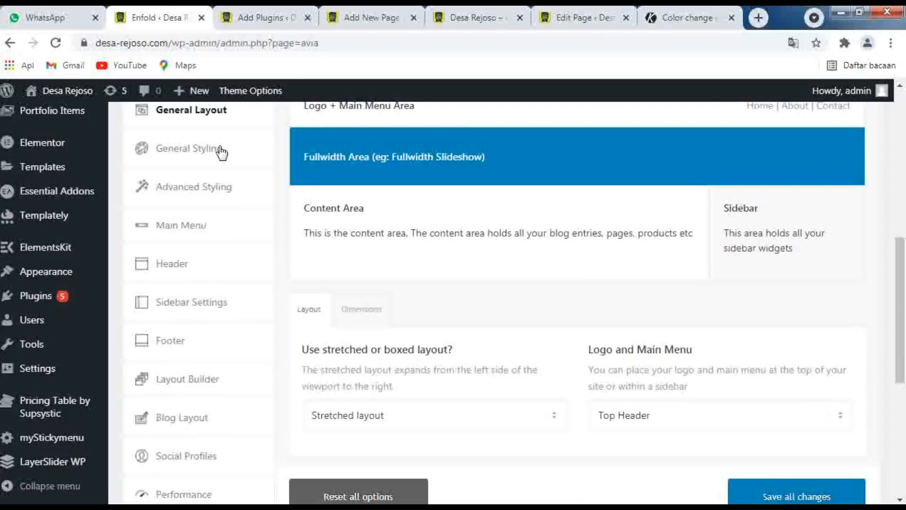
scroll(222, 152, "up", 2)
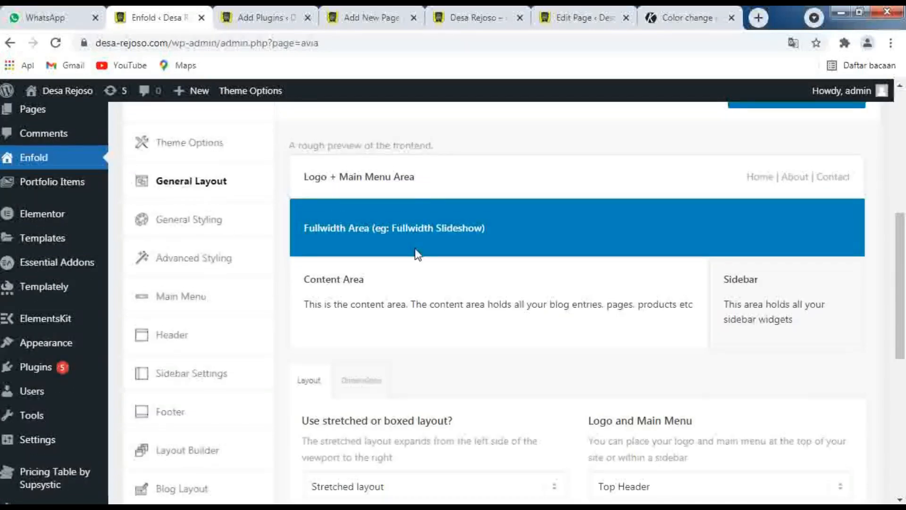
scroll(415, 253, "down", 7)
scroll(417, 254, "down", 1)
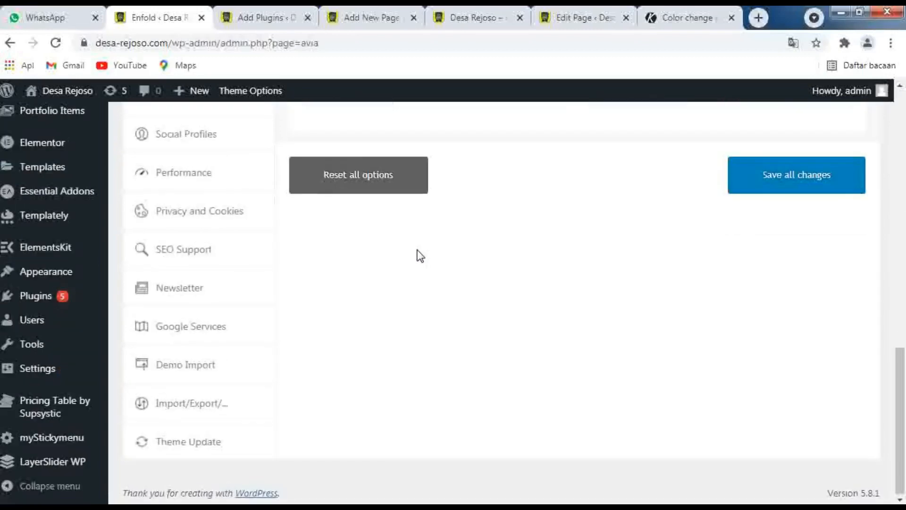
scroll(416, 254, "up", 9)
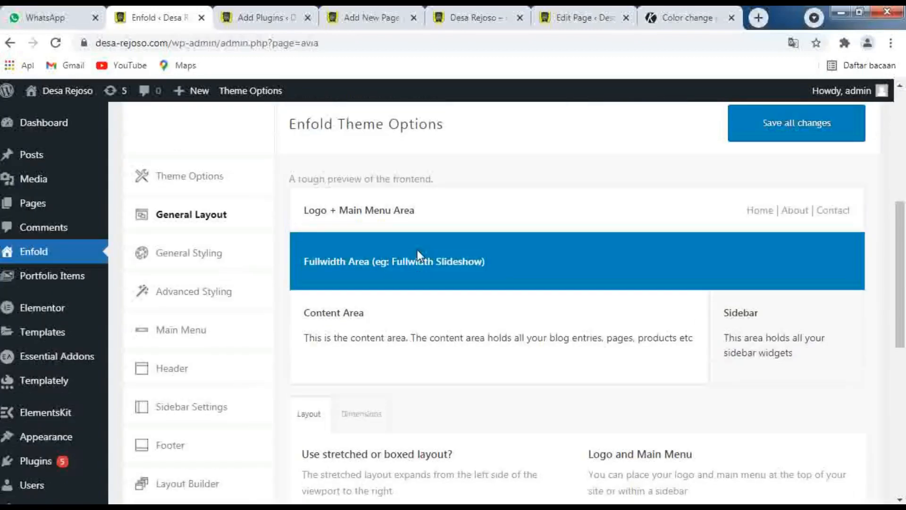
Open the General Styling settings and examine the color schemes, the frontend preview and the logo area's Alternate Background color
left_click(201, 261)
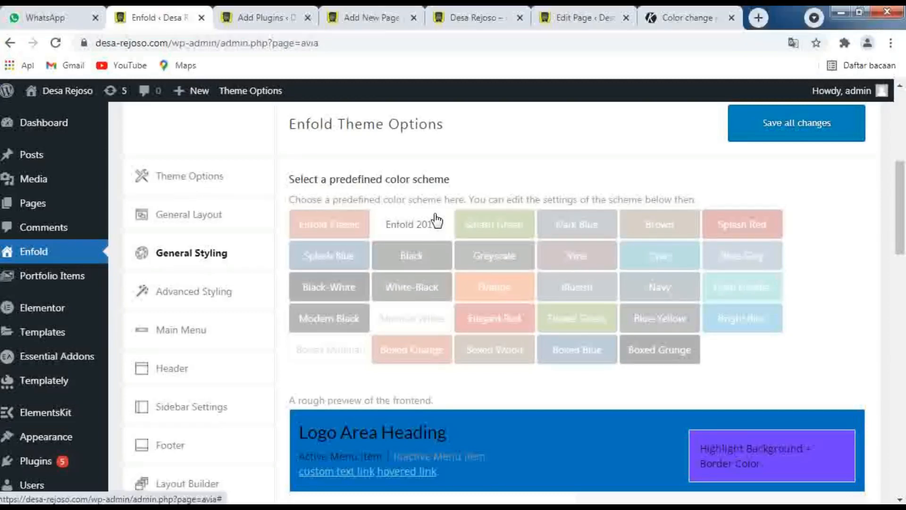
scroll(436, 220, "down", 1)
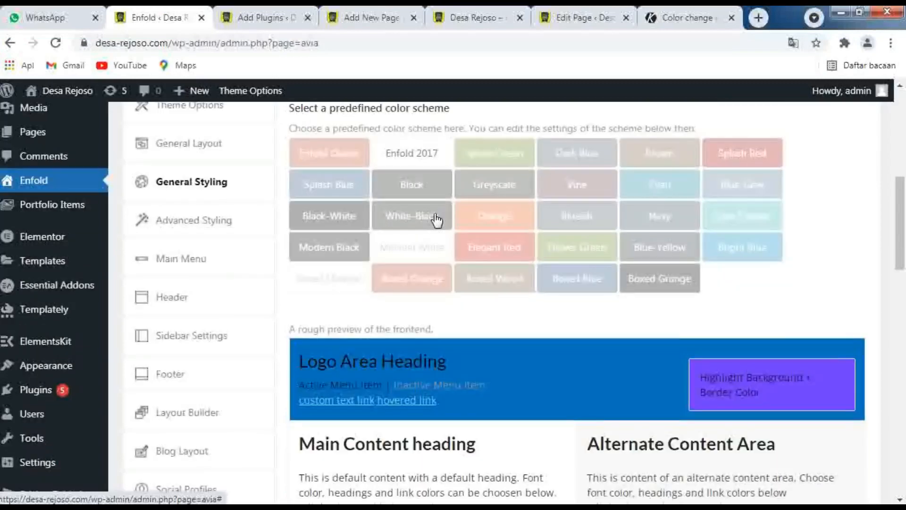
scroll(437, 220, "down", 2)
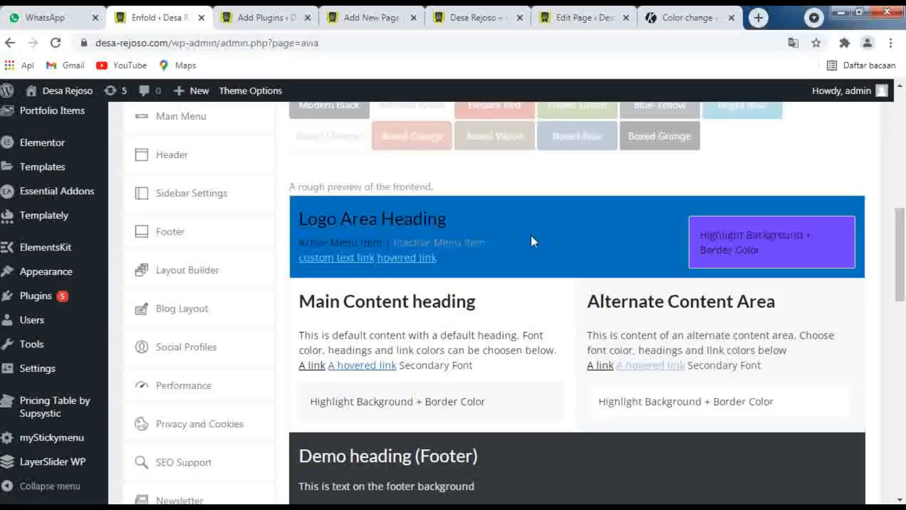
scroll(531, 233, "down", 1)
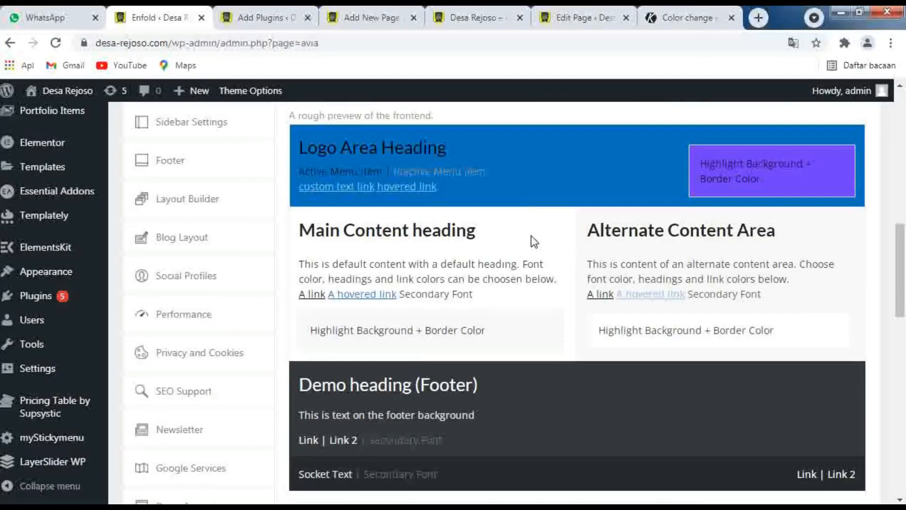
scroll(531, 235, "down", 6)
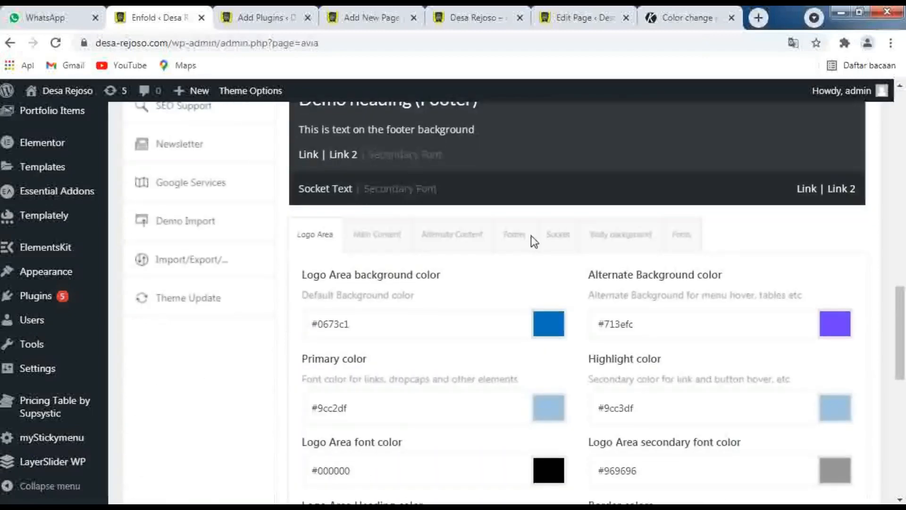
scroll(720, 226, "up", 5)
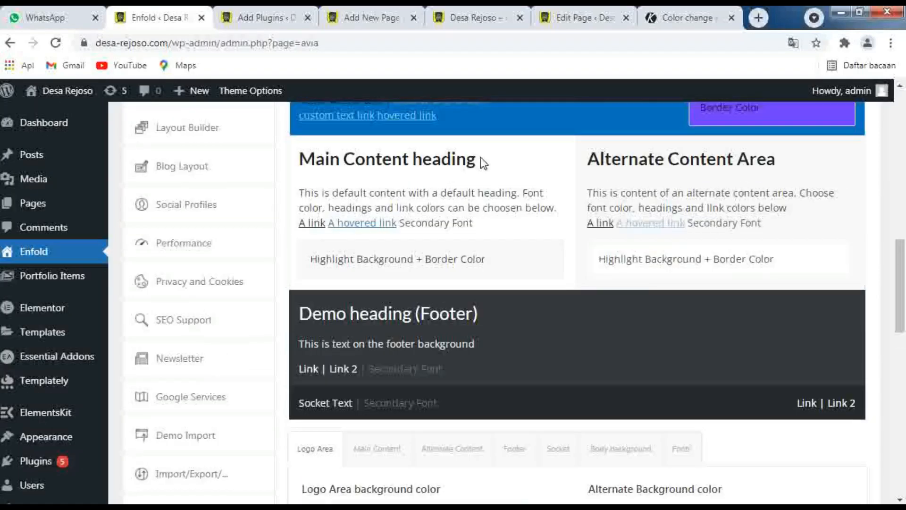
scroll(482, 161, "up", 3)
scroll(522, 214, "down", 5)
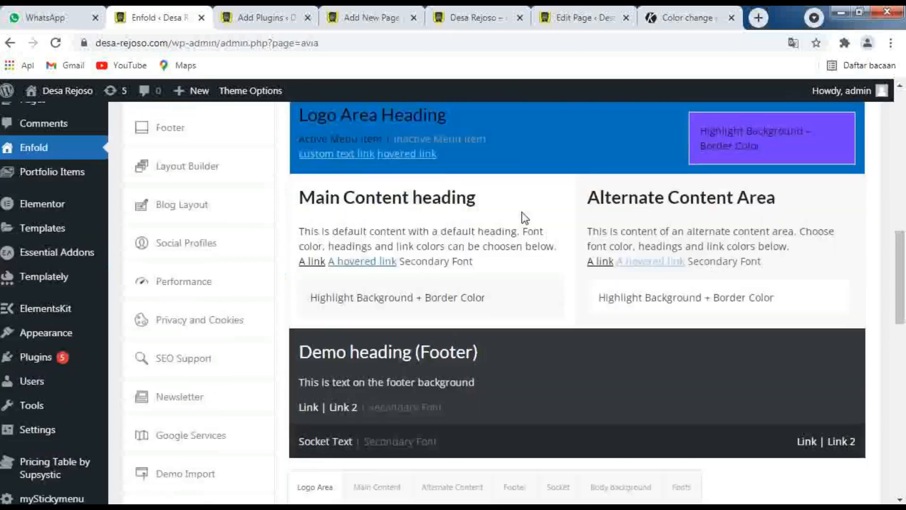
left_click(760, 396)
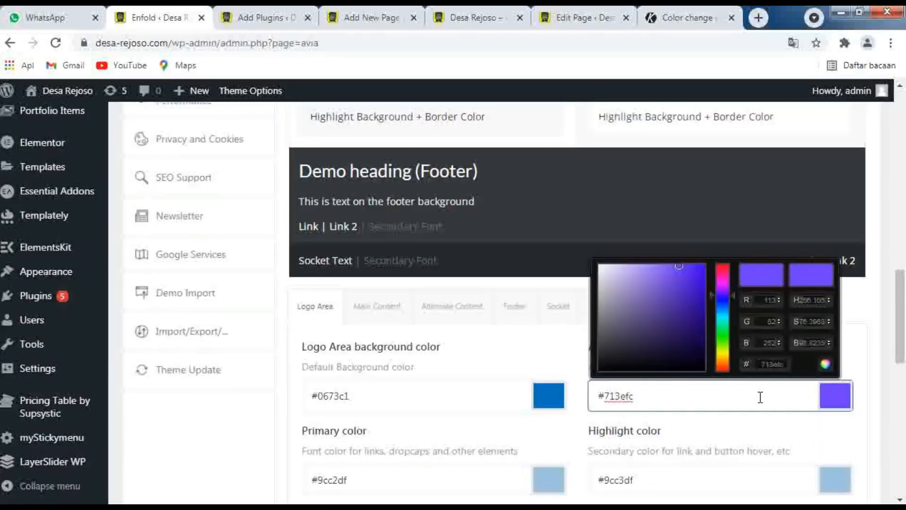
scroll(760, 397, "up", 6)
scroll(515, 367, "down", 6)
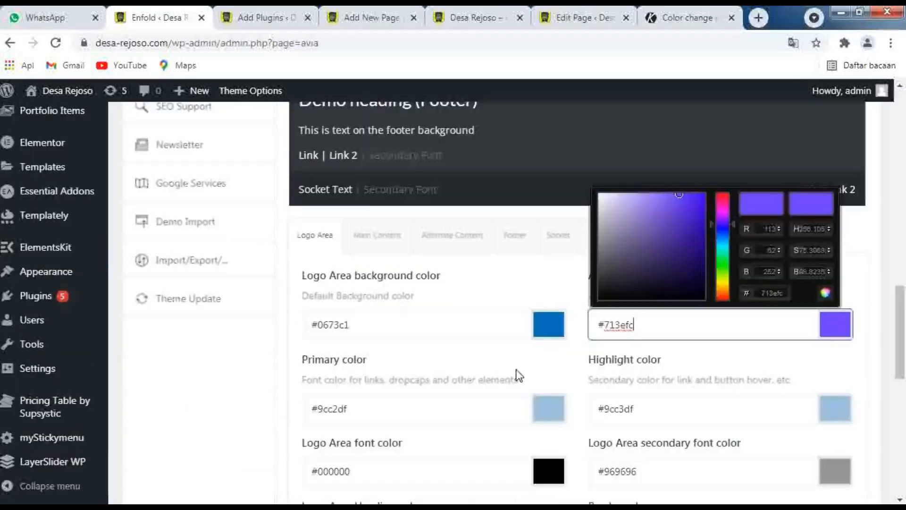
Add an empty line after the last rule in the Quick CSS code of the General Styling settings
scroll(516, 373, "down", 8)
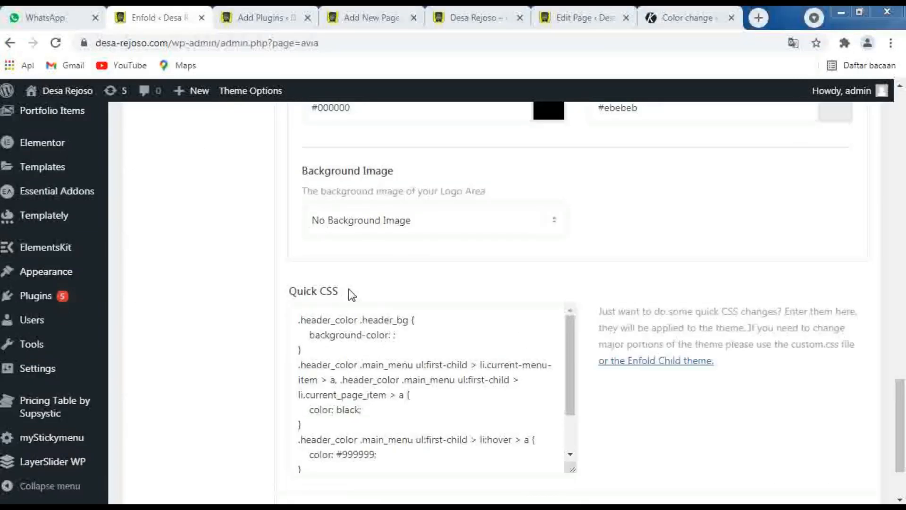
left_click(342, 472)
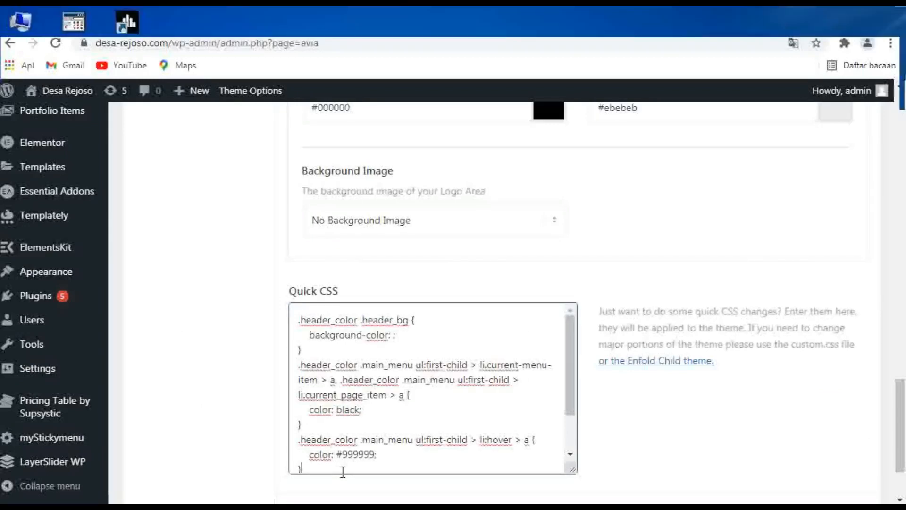
key("Return")
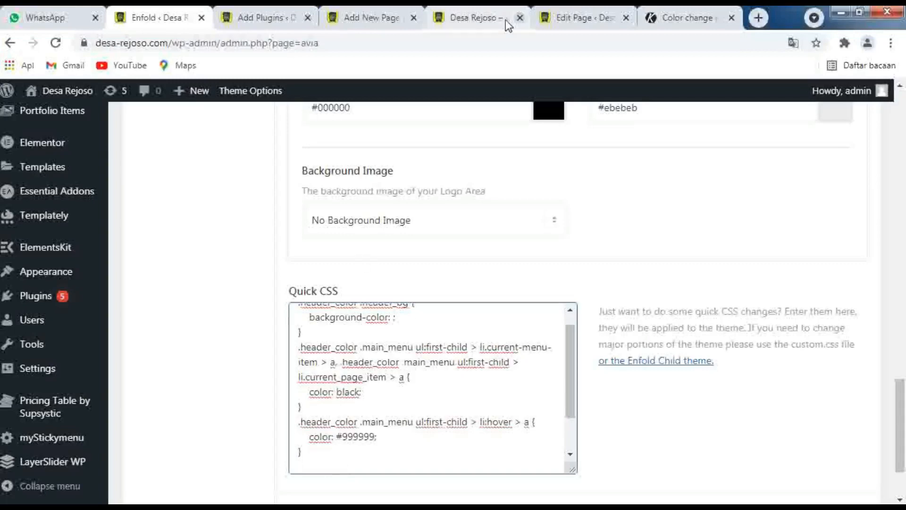
Switch to the Desa Rejoso homepage and look over its header colors and content sections
left_click(478, 21)
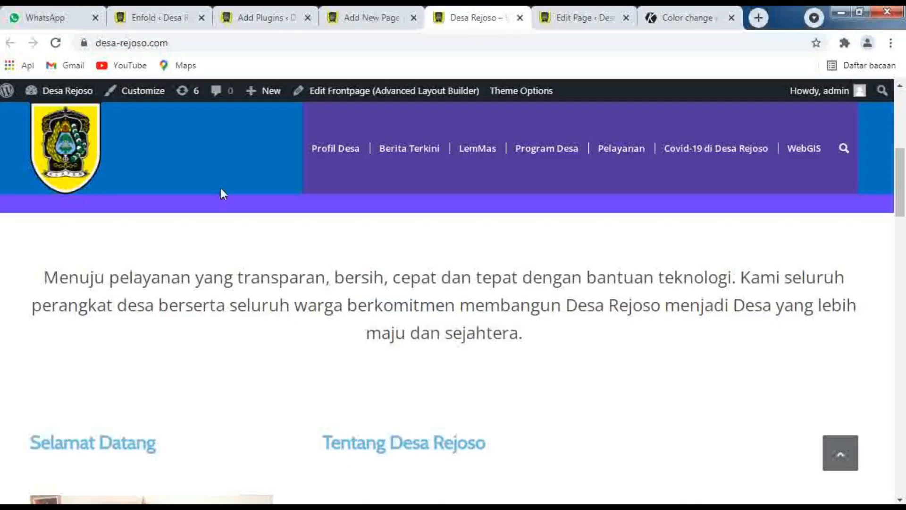
scroll(193, 294, "up", 5)
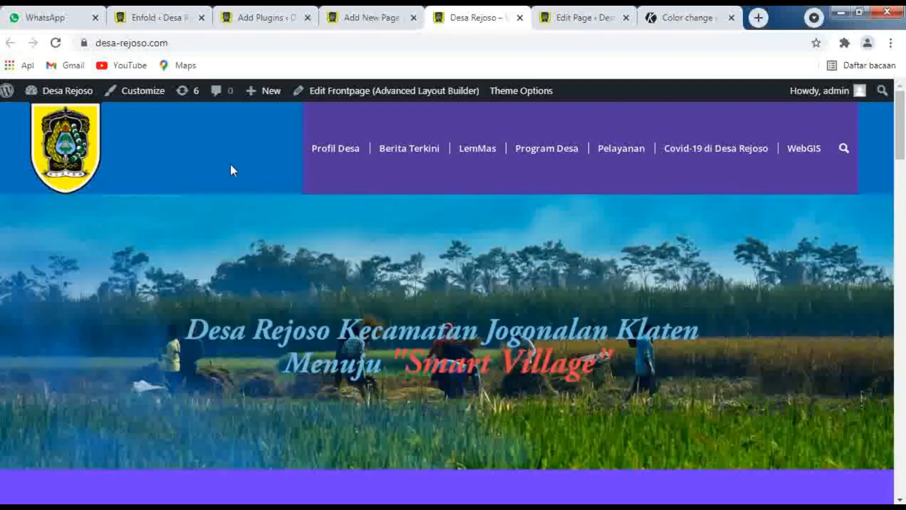
scroll(231, 166, "down", 15)
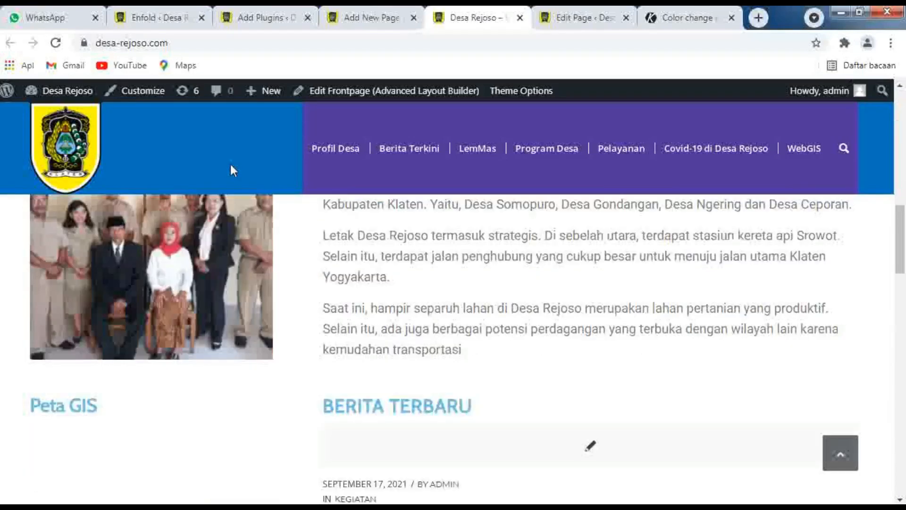
scroll(231, 165, "down", 10)
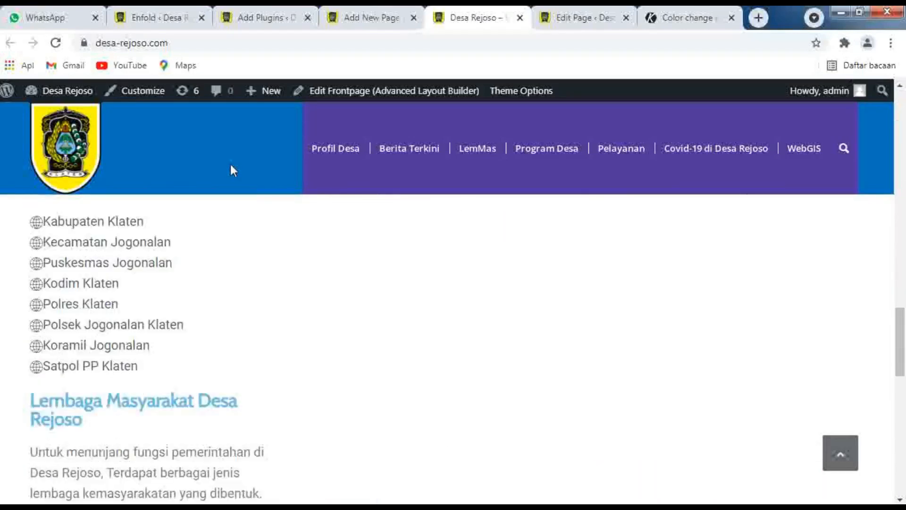
scroll(231, 167, "down", 5)
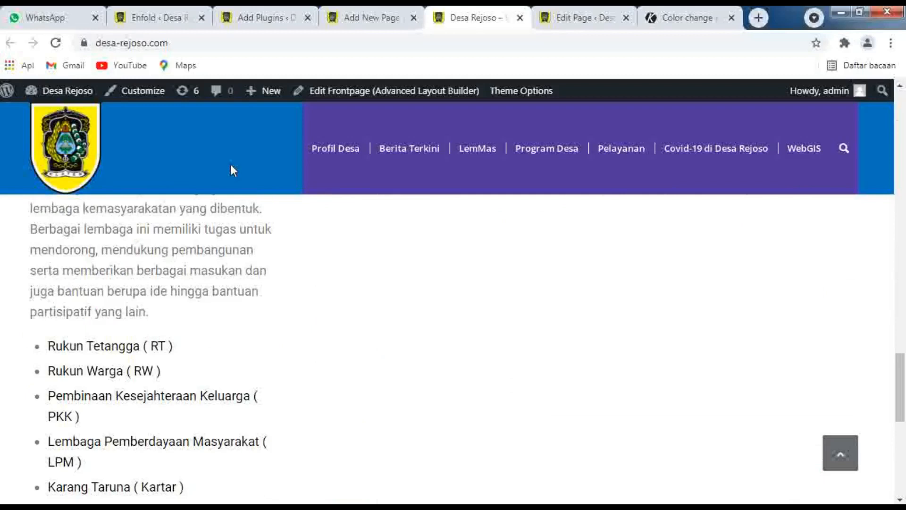
scroll(230, 164, "up", 3)
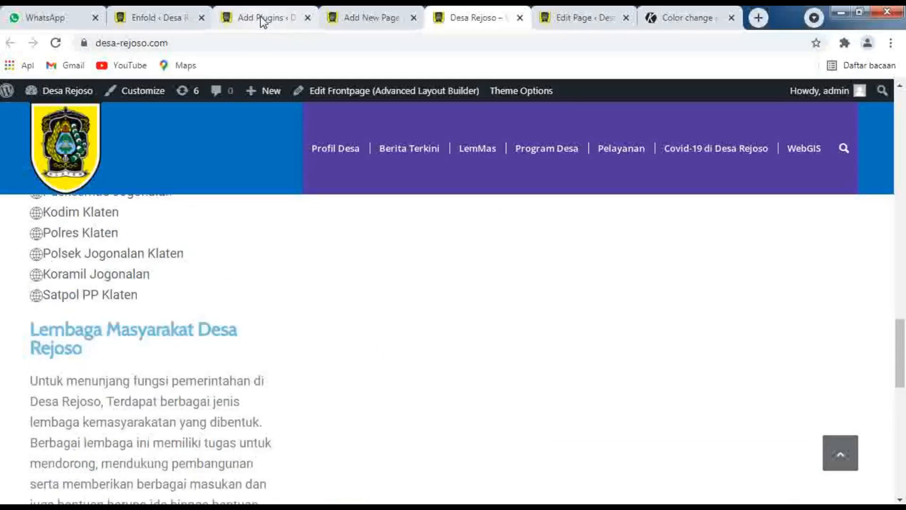
Return to the Enfold options and append the Quick CSS rule .avia-heading-row{background-color:#0674C1!important;}
left_click(150, 14)
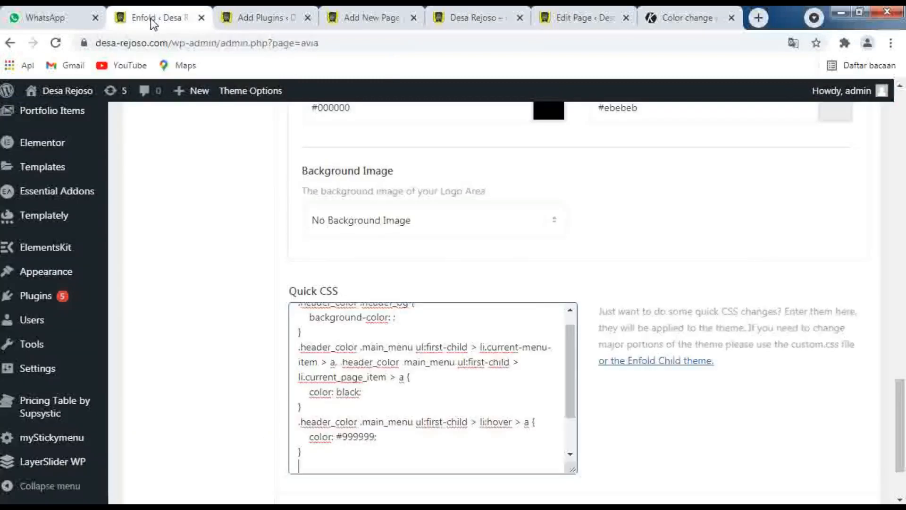
left_click(329, 457)
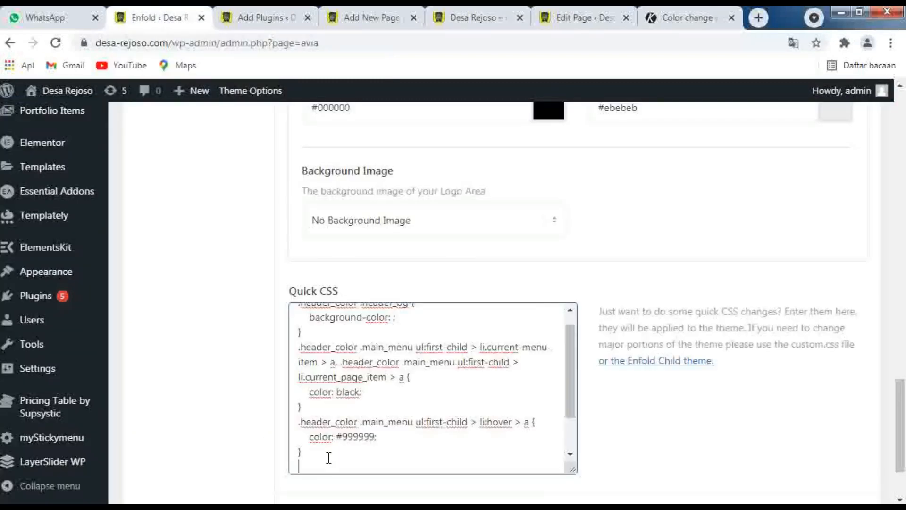
type(".avia-heading-row{")
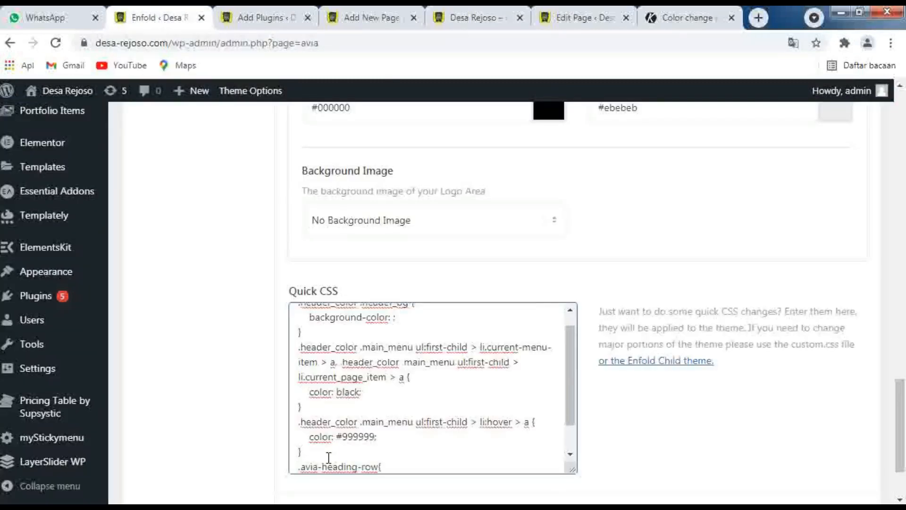
key("Return")
scroll(373, 459, "down", 1)
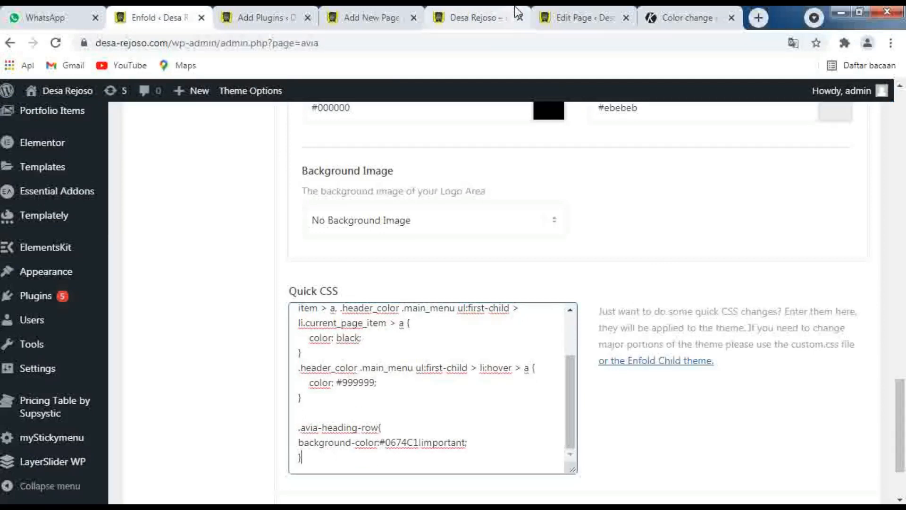
Switch to the new page being added and title it TEST QUICK CSS
left_click(377, 17)
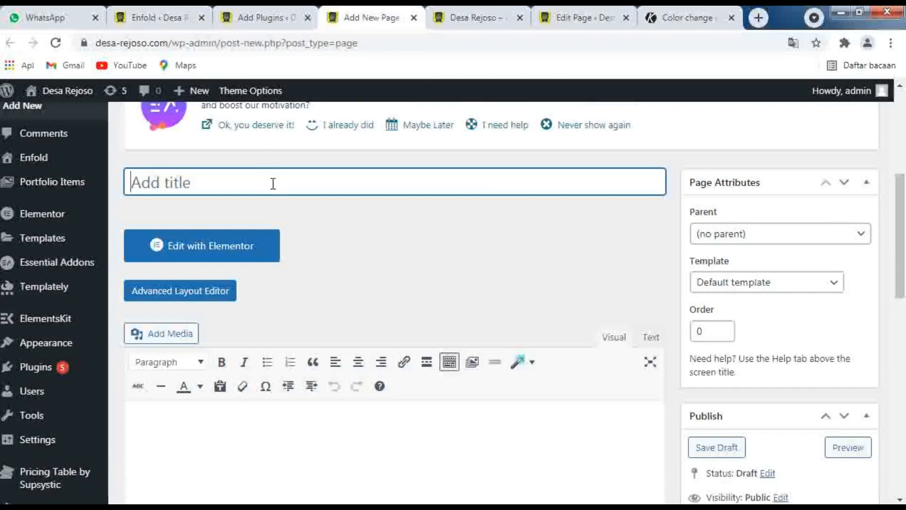
type("TEST")
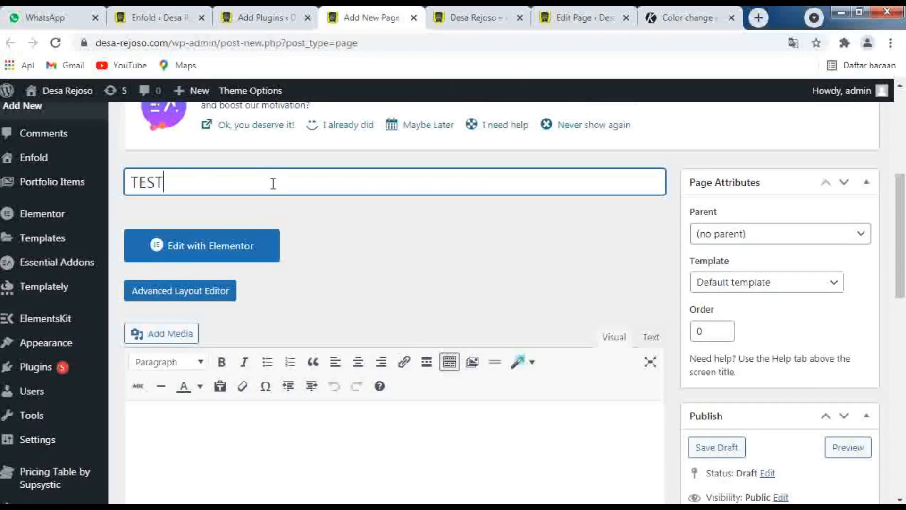
type(" CSS")
left_click(150, 17)
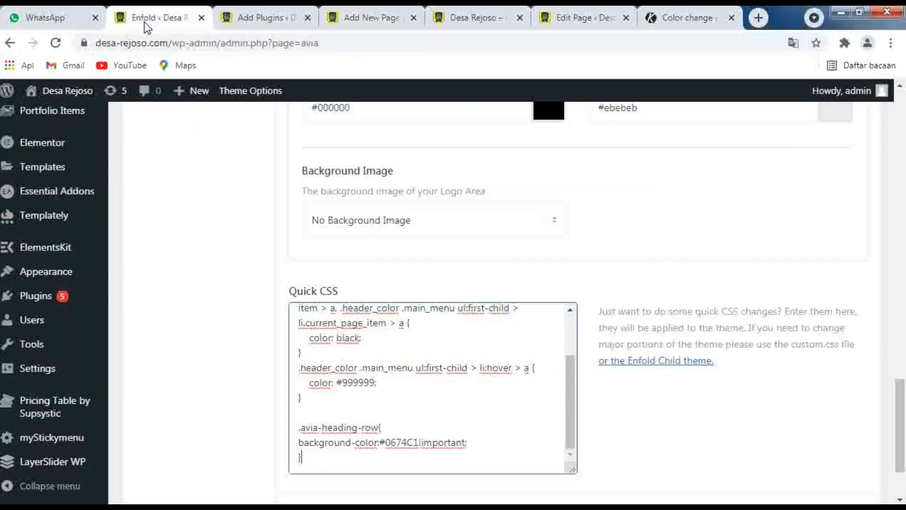
left_click(372, 18)
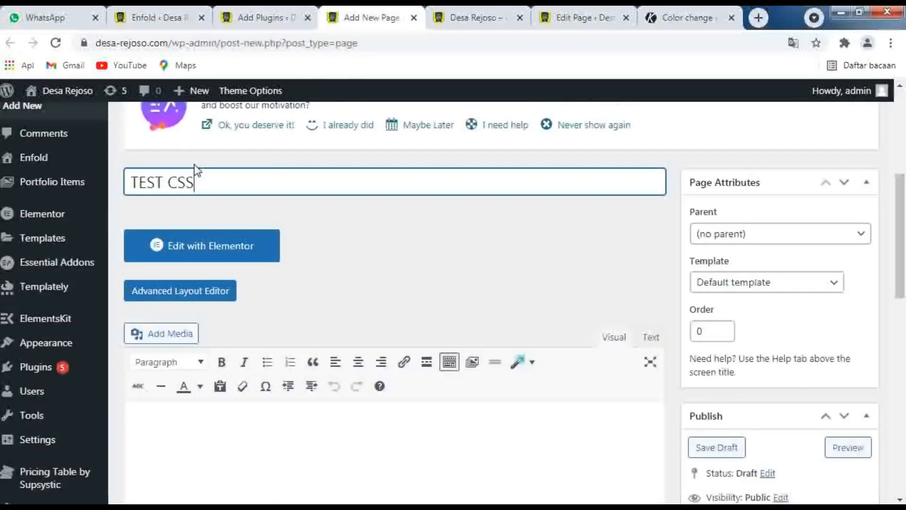
left_click(170, 181)
type("Q")
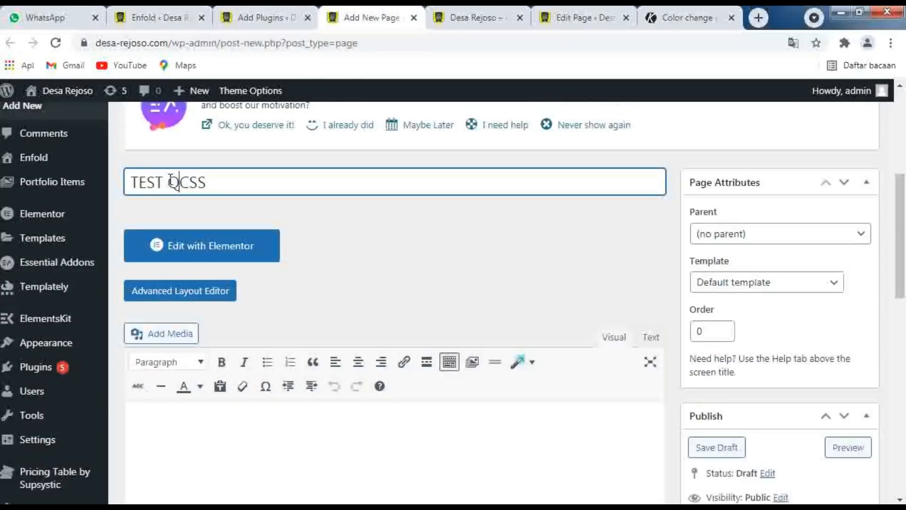
type("UIC")
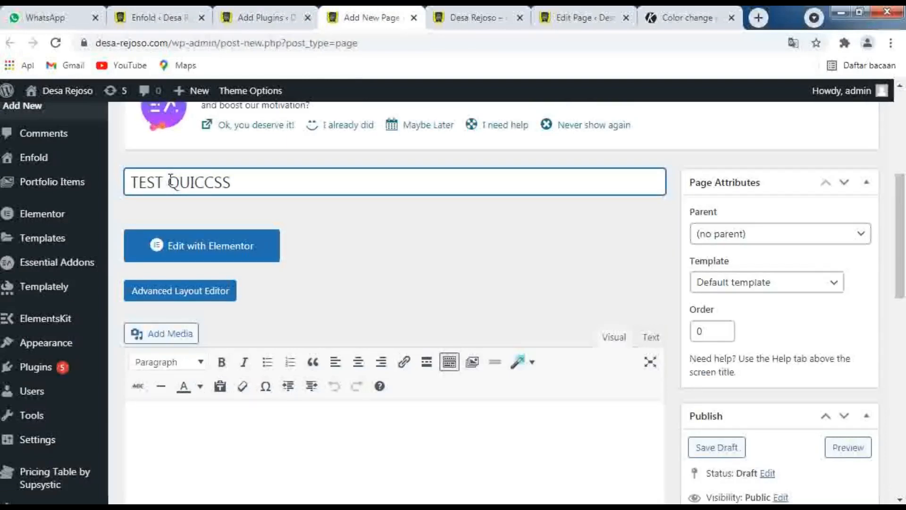
type("K")
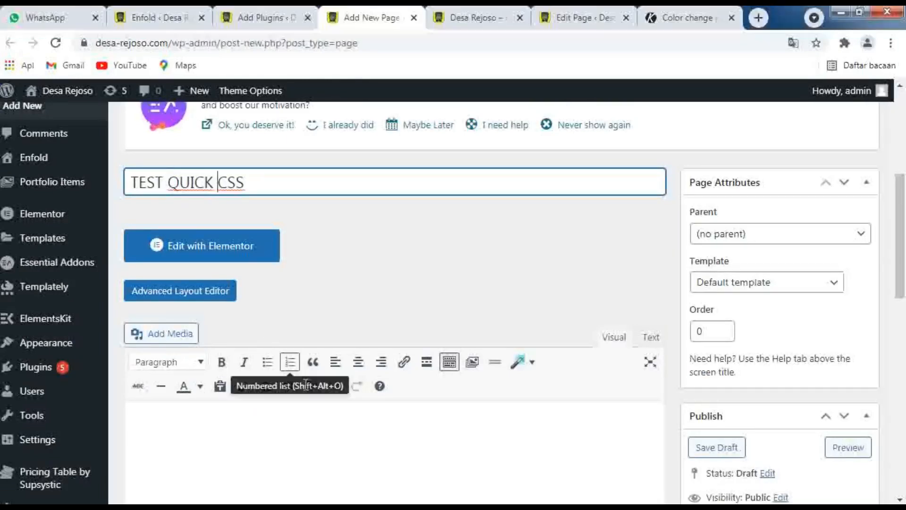
left_click(346, 449)
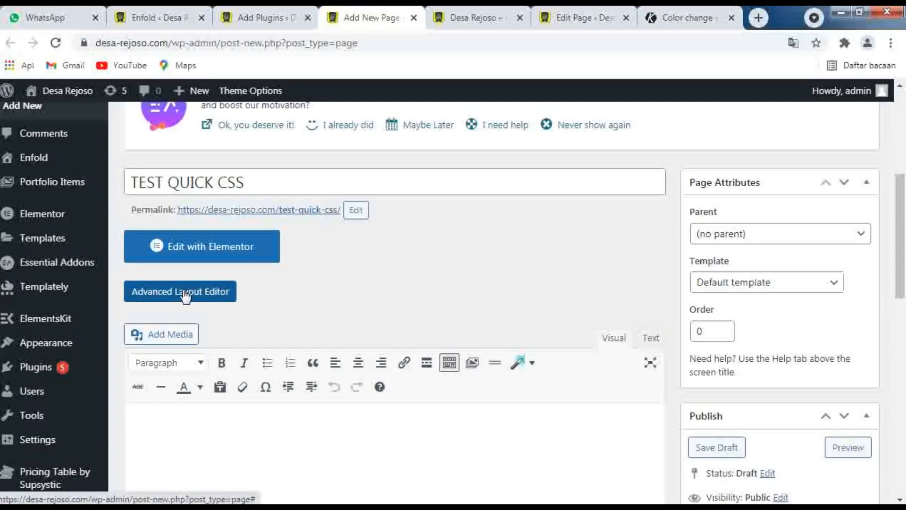
Turn on the Advanced Layout Editor for the page and load the saved home1 template into the Avia Layout Builder
scroll(196, 247, "down", 2)
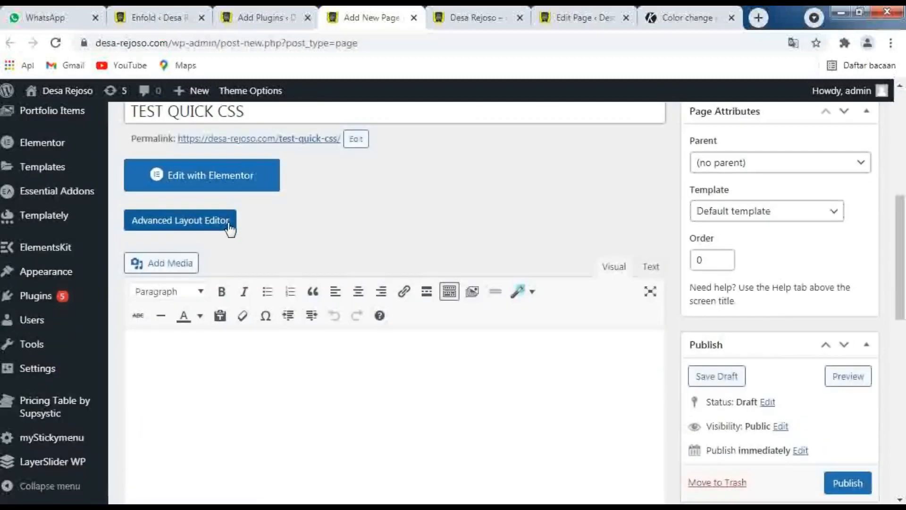
left_click(197, 226)
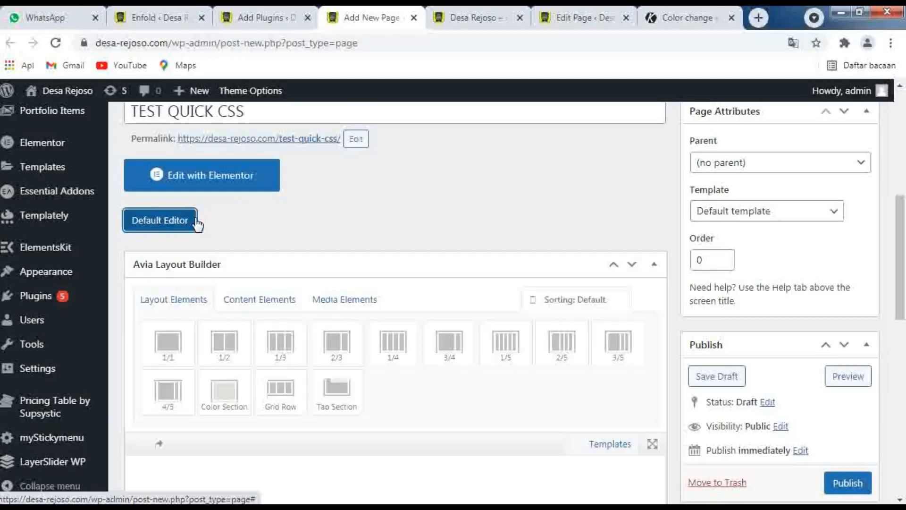
scroll(197, 171, "down", 3)
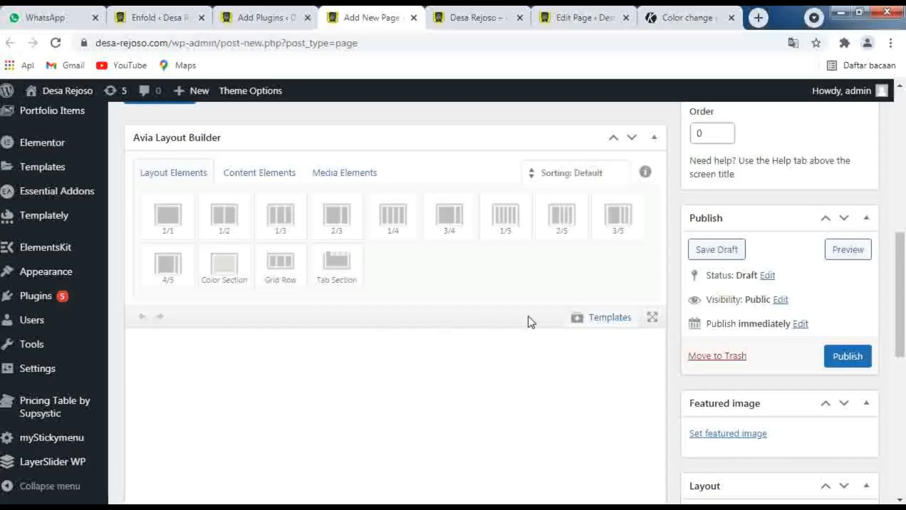
left_click(577, 318)
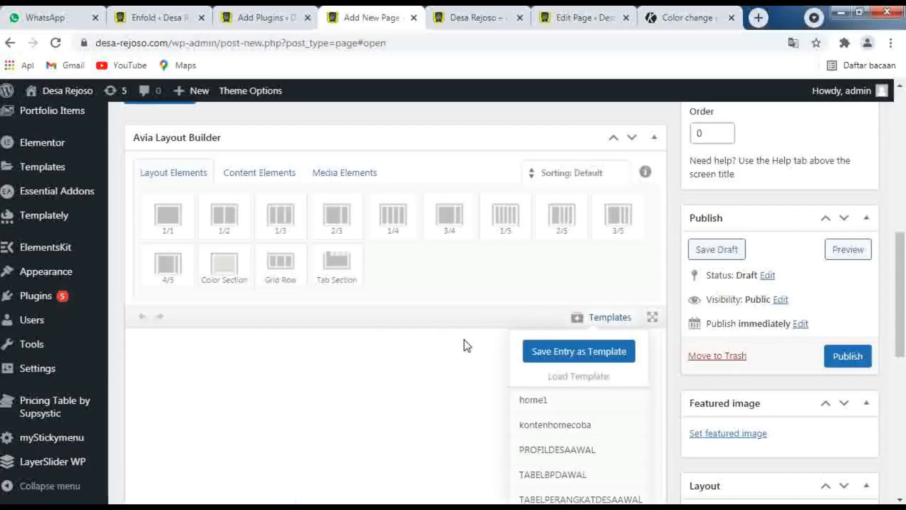
scroll(463, 339, "down", 3)
scroll(601, 288, "down", 3)
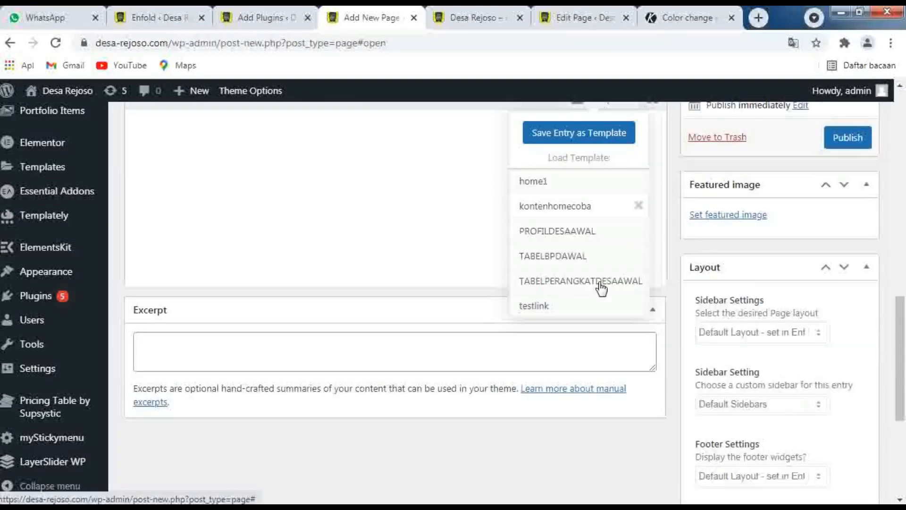
scroll(599, 240, "up", 3)
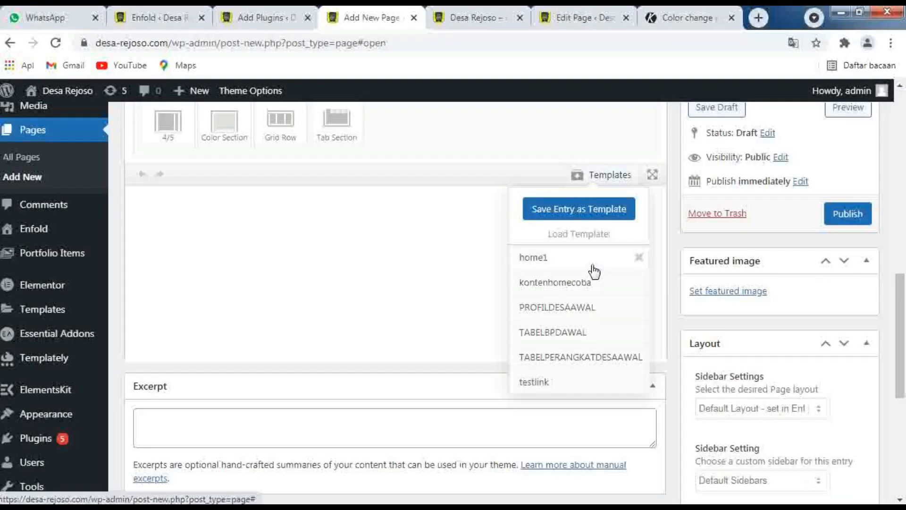
scroll(594, 272, "down", 1)
scroll(593, 269, "up", 1)
left_click(540, 260)
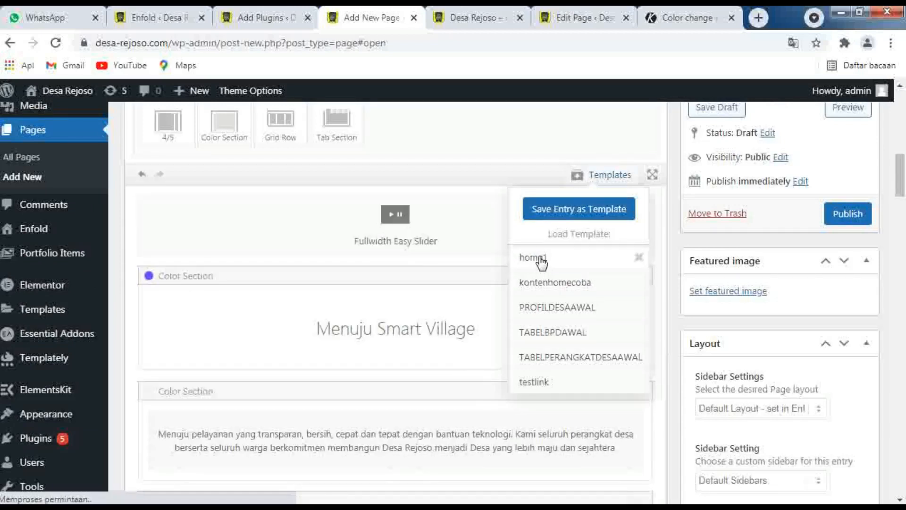
left_click(667, 327)
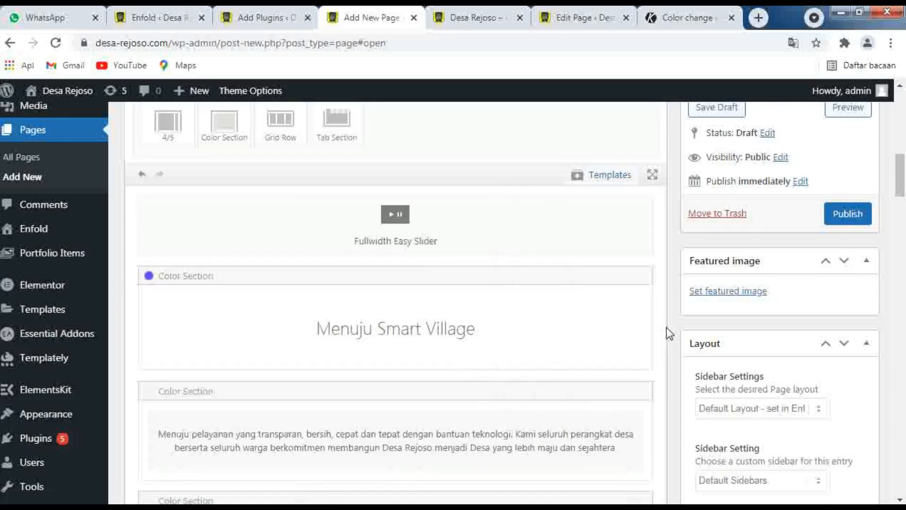
Look over the live homepage's slider and Menuju Smart Village section, and return to the new page's layout
mouse_move(364, 239)
left_click(457, 18)
scroll(420, 243, "up", 20)
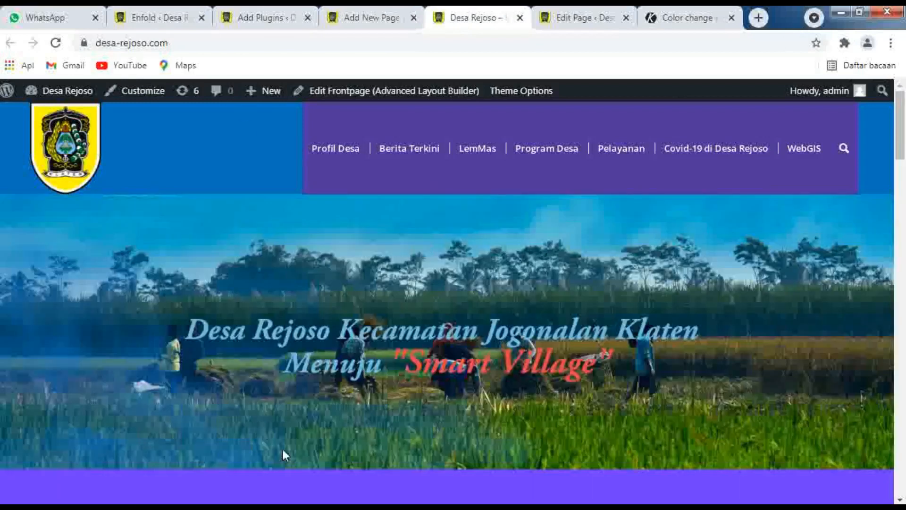
scroll(306, 460, "down", 2)
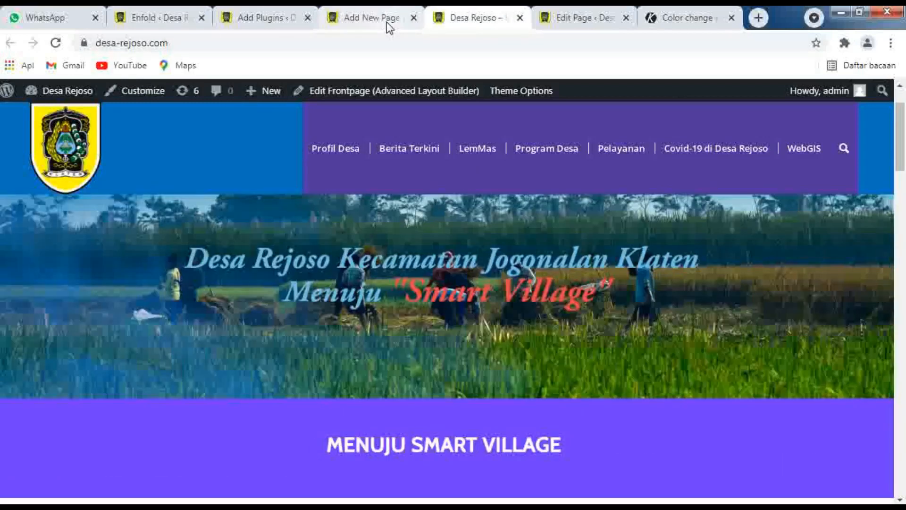
left_click(367, 25)
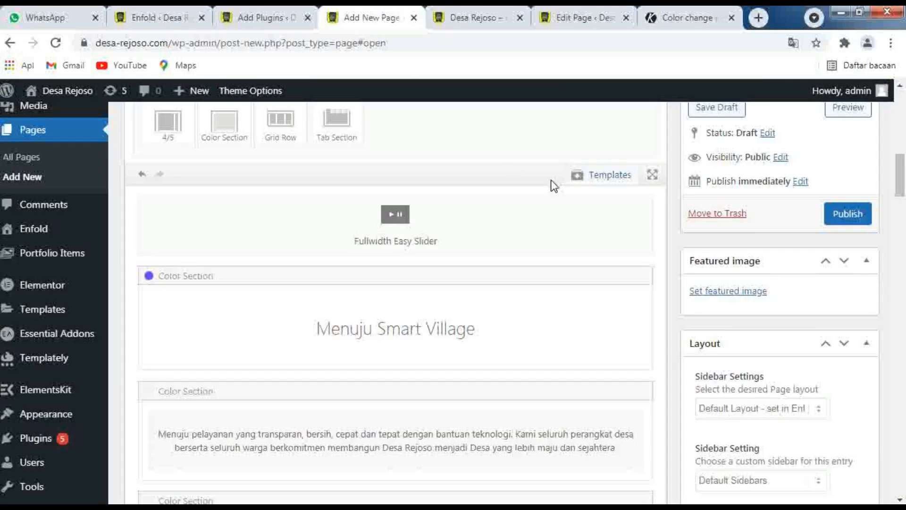
left_click(577, 180)
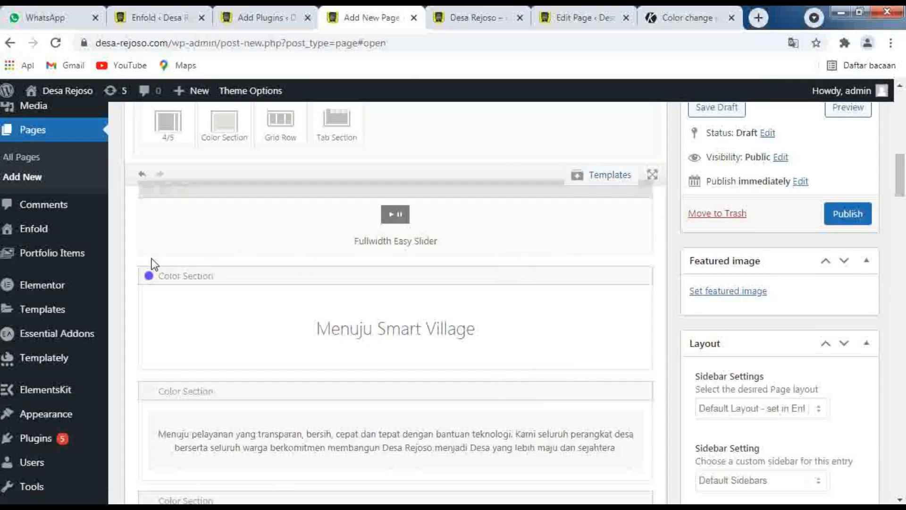
left_click(147, 190)
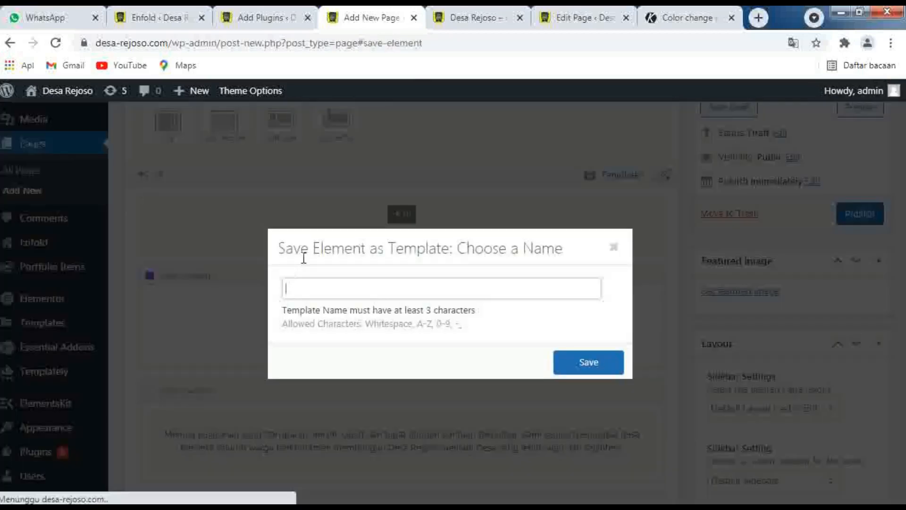
left_click(613, 247)
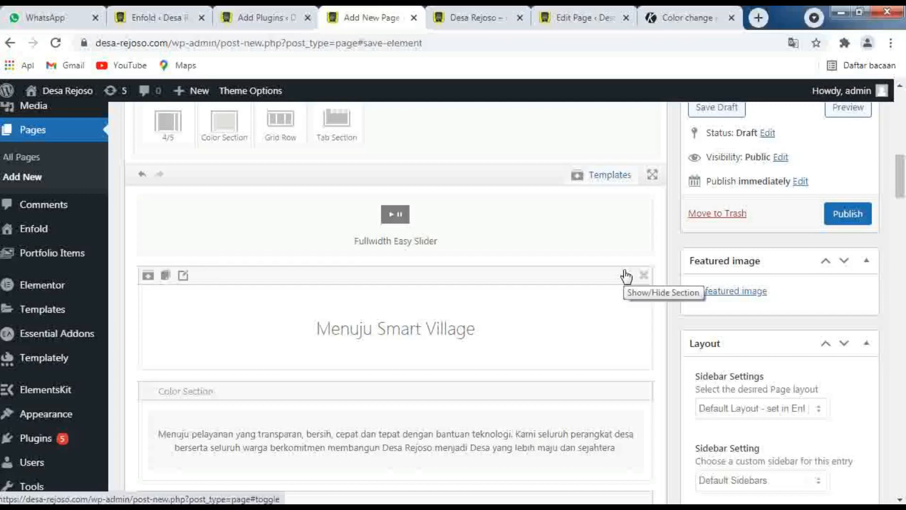
scroll(302, 184, "up", 1)
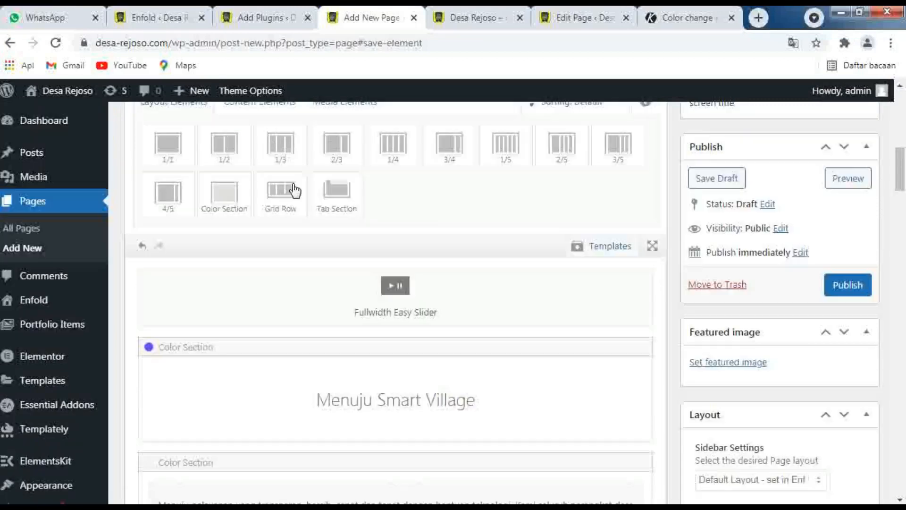
scroll(248, 208, "up", 1)
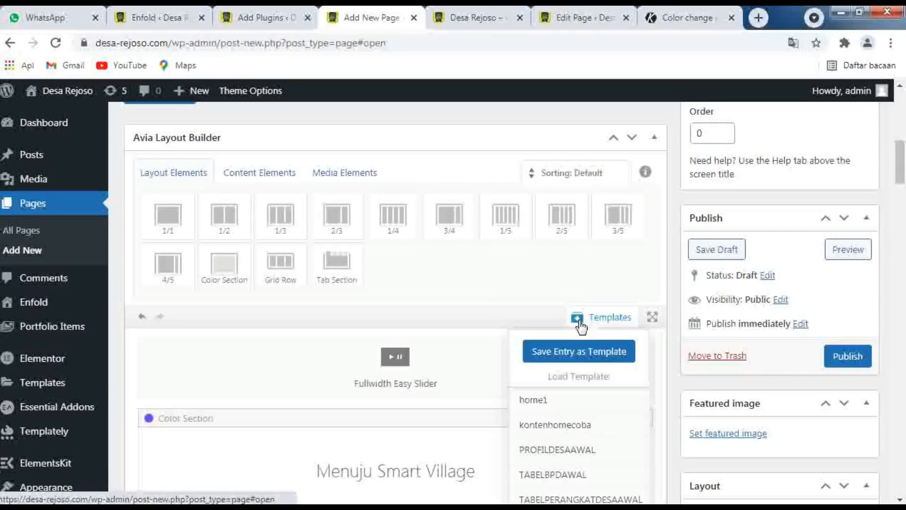
scroll(608, 340, "down", 2)
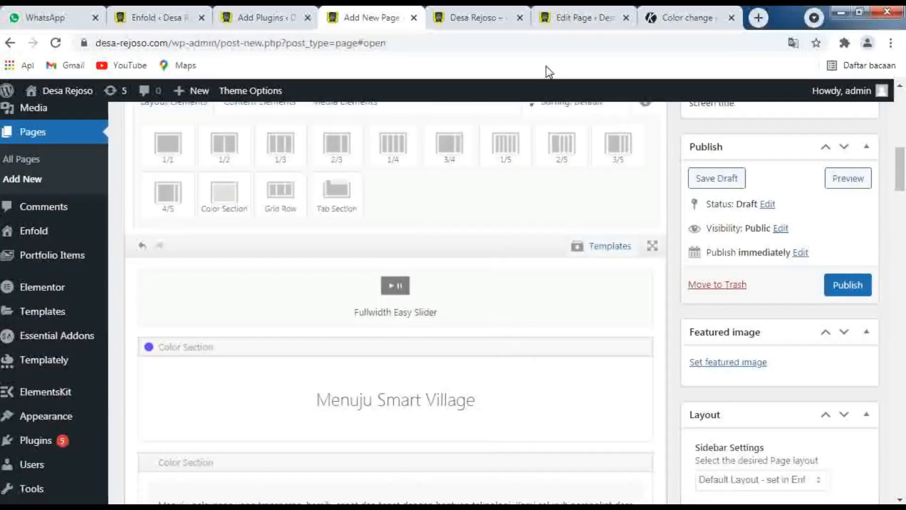
Check the homepage again and delete every layout section below the Menuju Smart Village color section on the new page
left_click(468, 19)
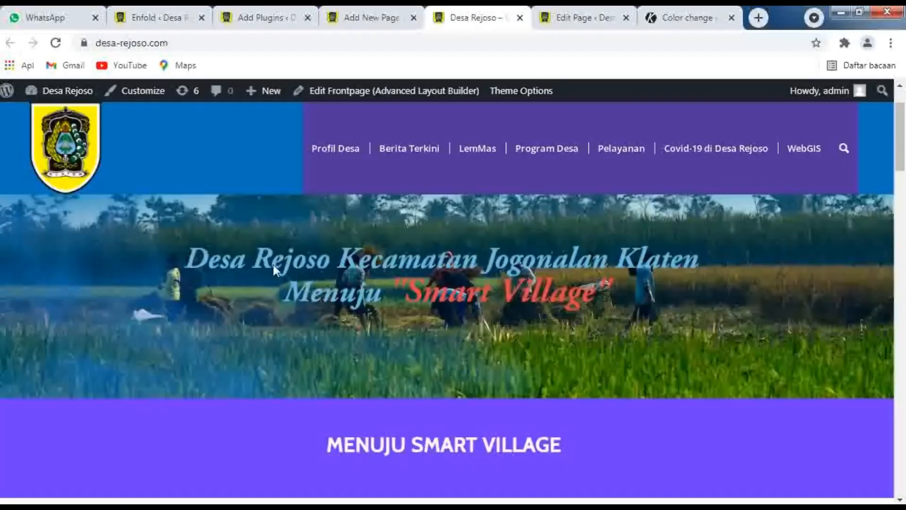
left_click(352, 20)
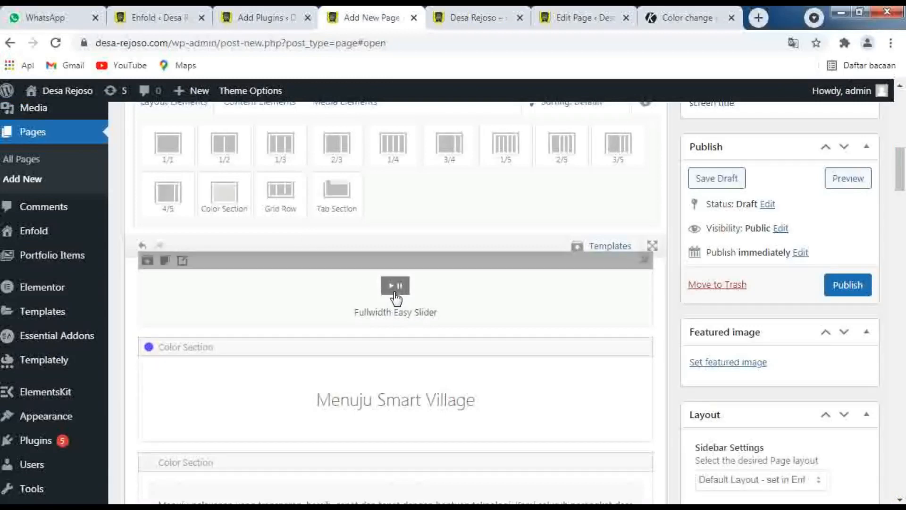
scroll(397, 288, "down", 3)
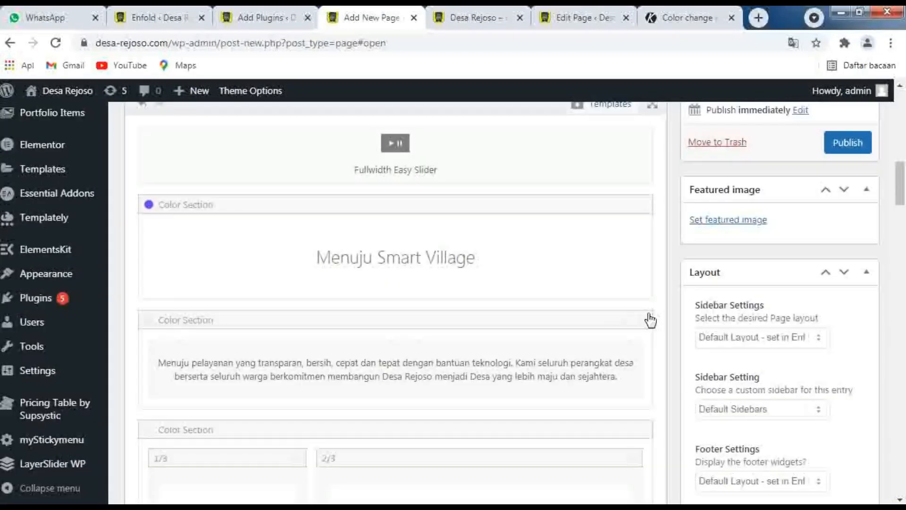
left_click(644, 319)
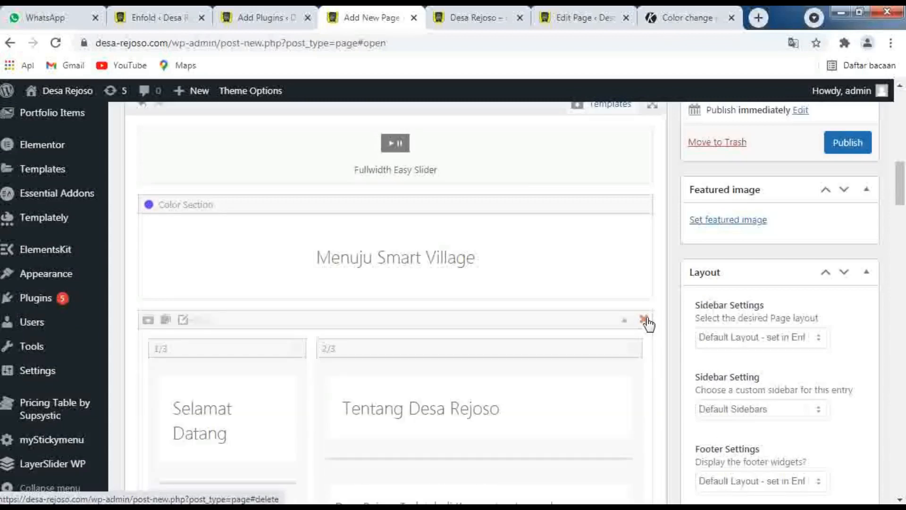
left_click(644, 320)
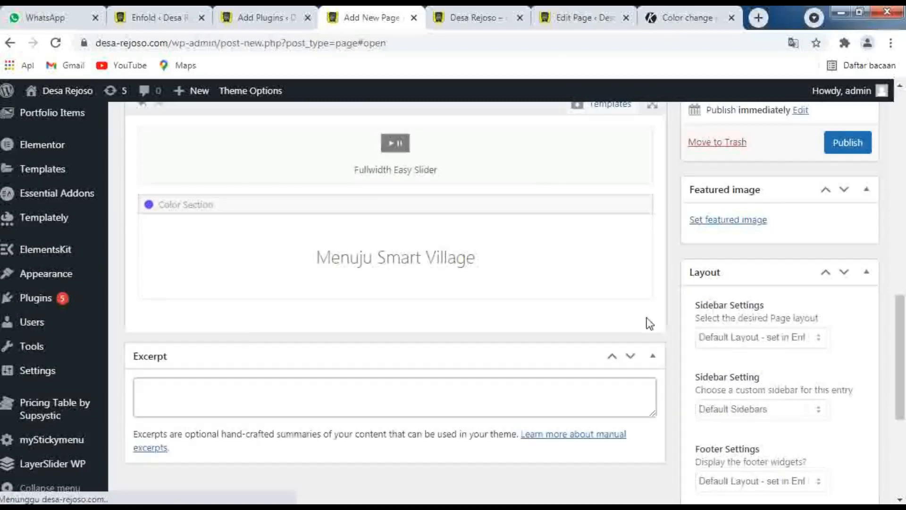
scroll(519, 295, "up", 3)
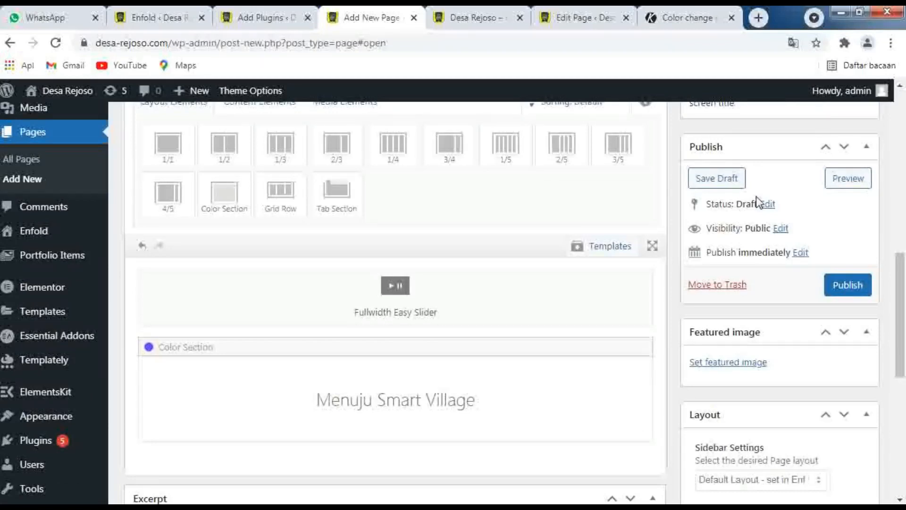
Save the TEST QUICK CSS page as a draft and open its preview in a new browser tab
left_click(716, 182)
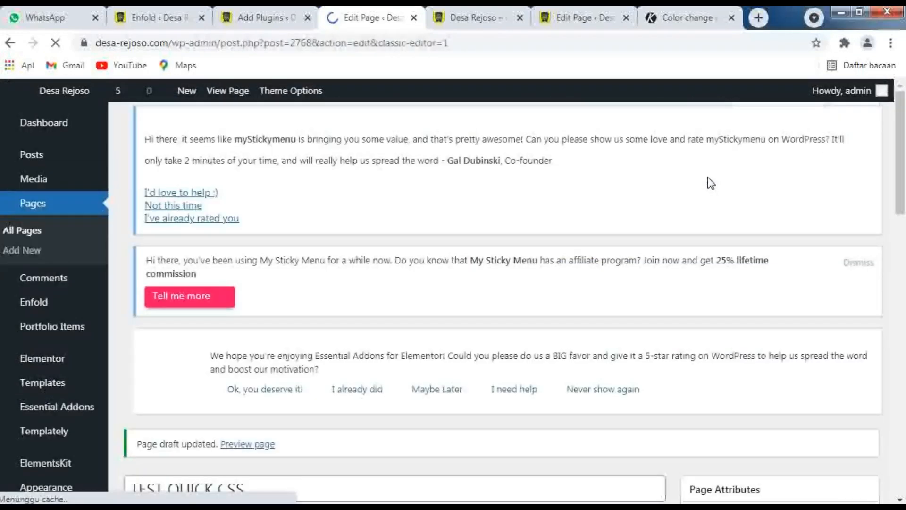
scroll(270, 225, "down", 1)
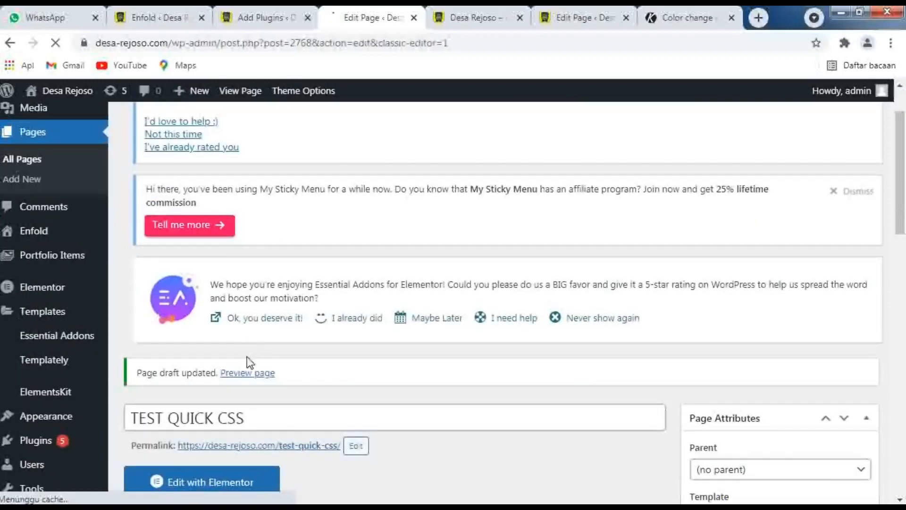
right_click(244, 373)
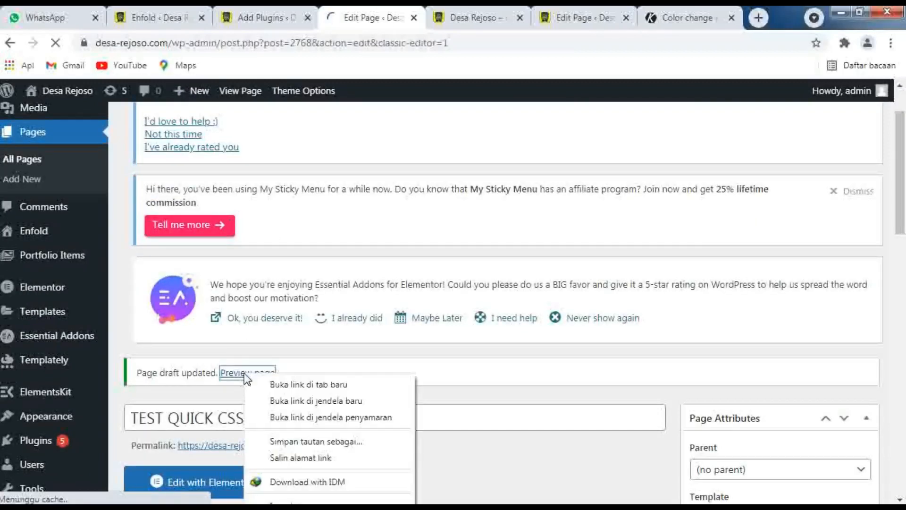
left_click(277, 383)
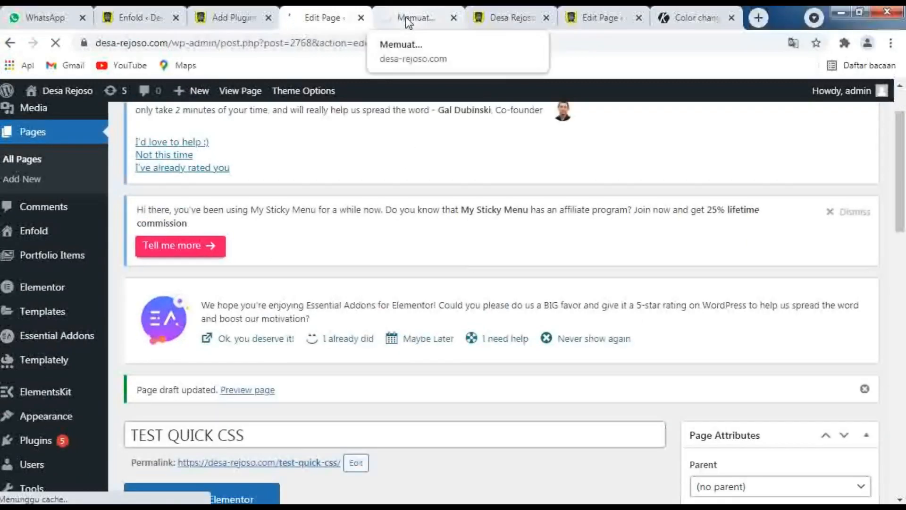
Look over the TEST QUICK CSS preview down to the Menuju Smart Village section and return to the page editor
left_click(423, 18)
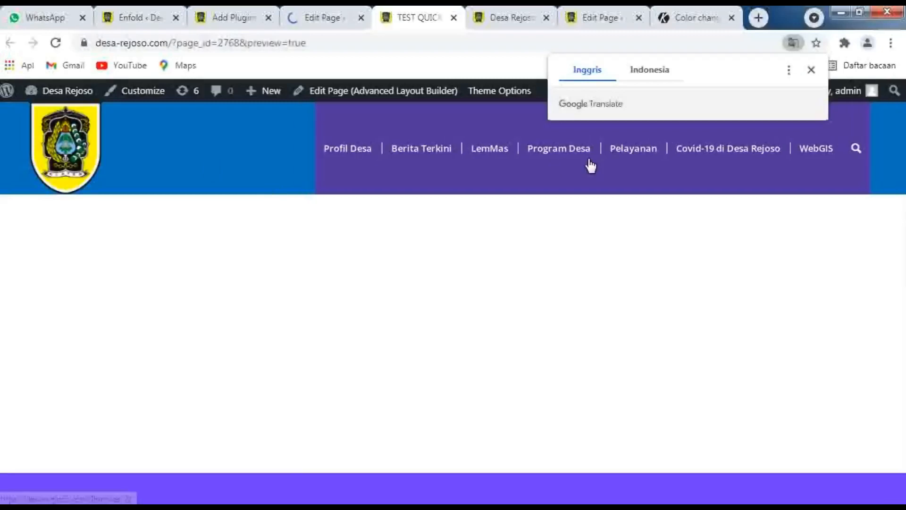
scroll(509, 254, "down", 5)
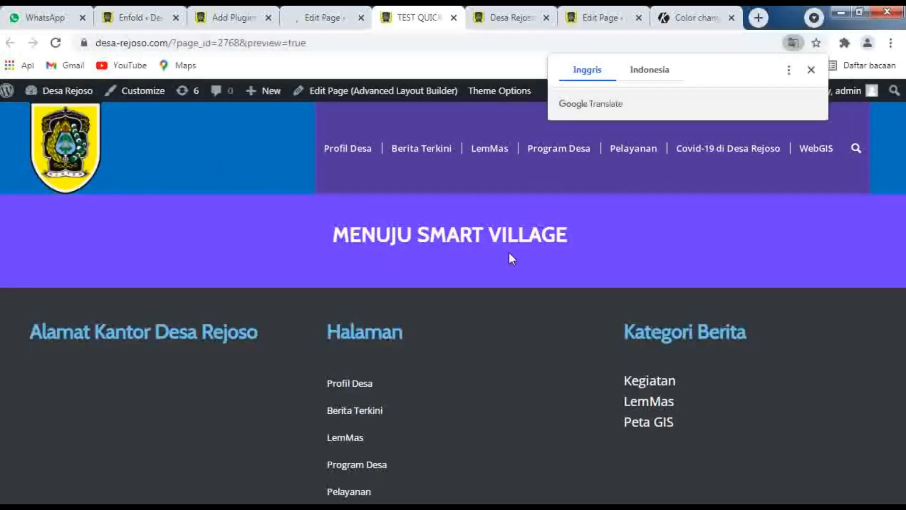
left_click(321, 14)
Add a new empty Color Section below the Menuju Smart Village section in the Avia Layout Builder
scroll(477, 299, "down", 10)
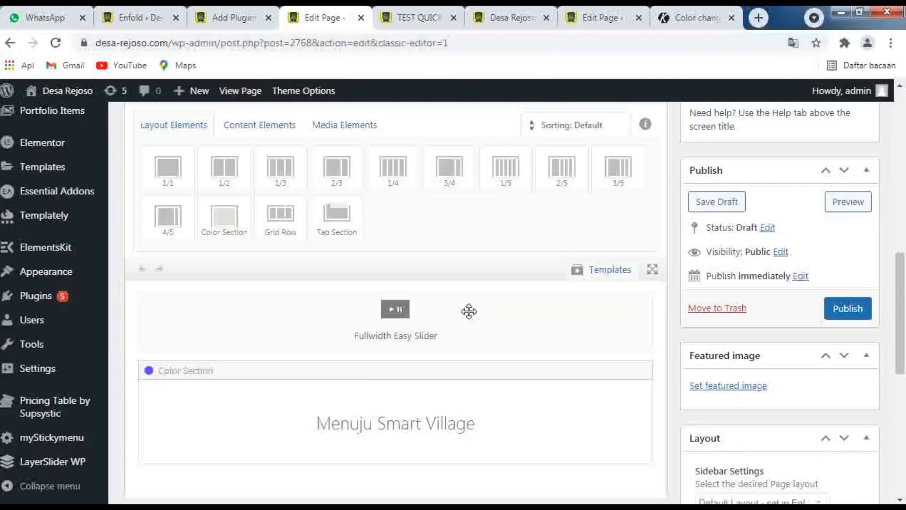
left_click_drag(372, 402, 378, 422)
scroll(378, 423, "down", 1)
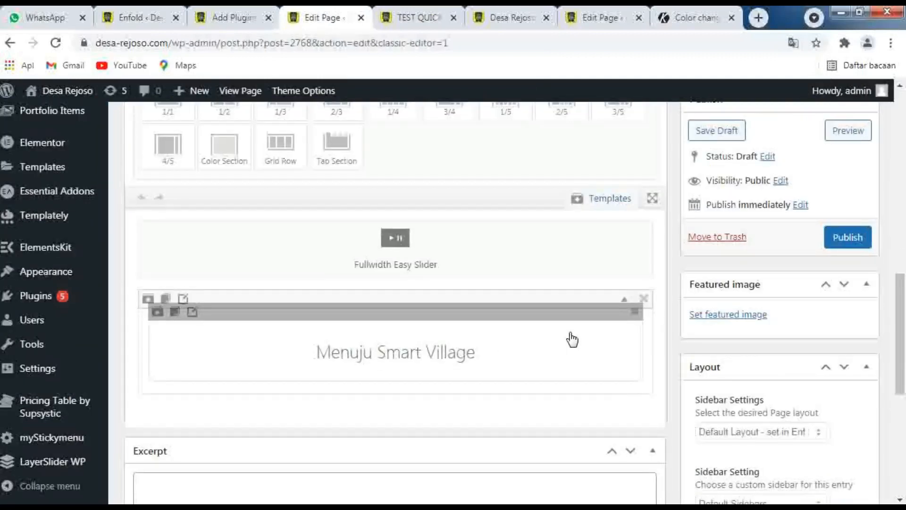
left_click_drag(573, 339, 340, 274)
scroll(340, 274, "up", 1)
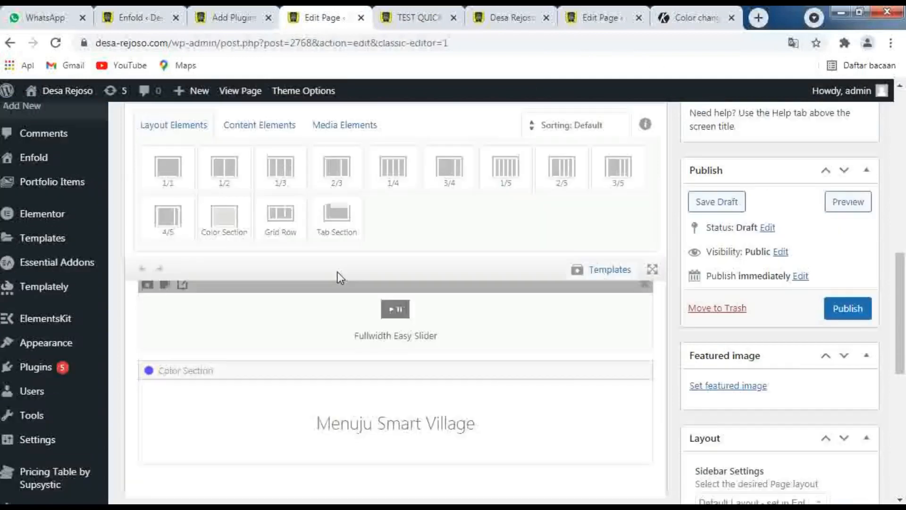
left_click(227, 216)
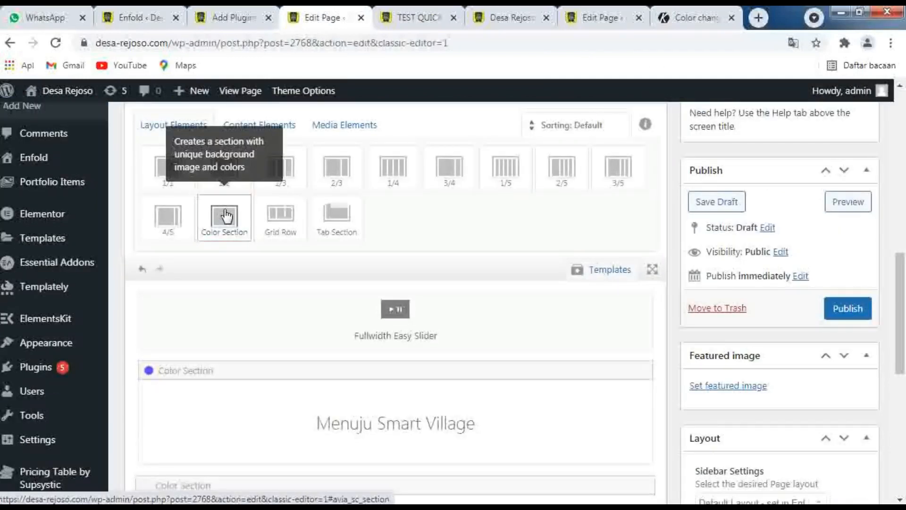
scroll(226, 216, "down", 6)
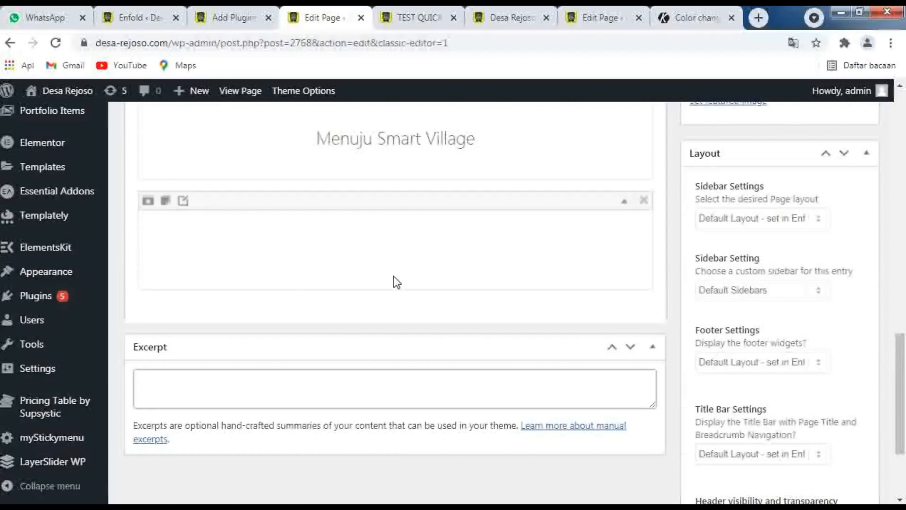
scroll(410, 290, "up", 3)
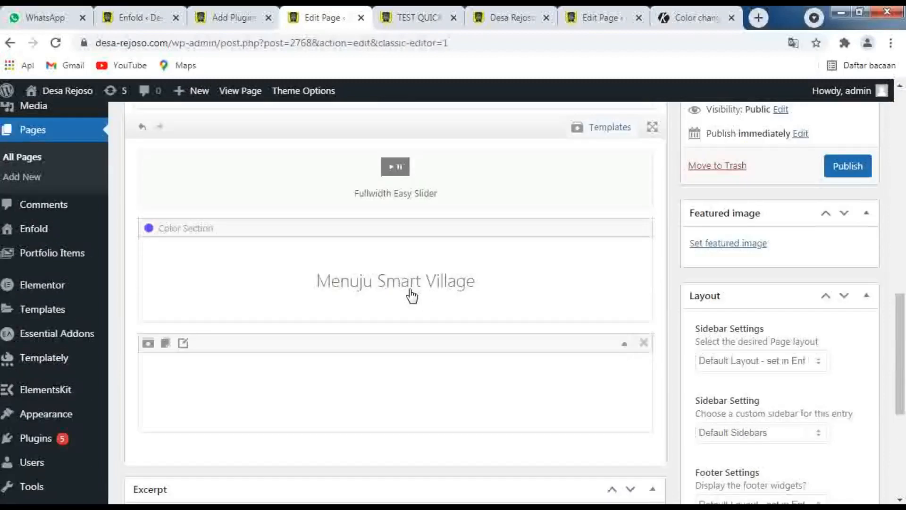
scroll(208, 202, "up", 3)
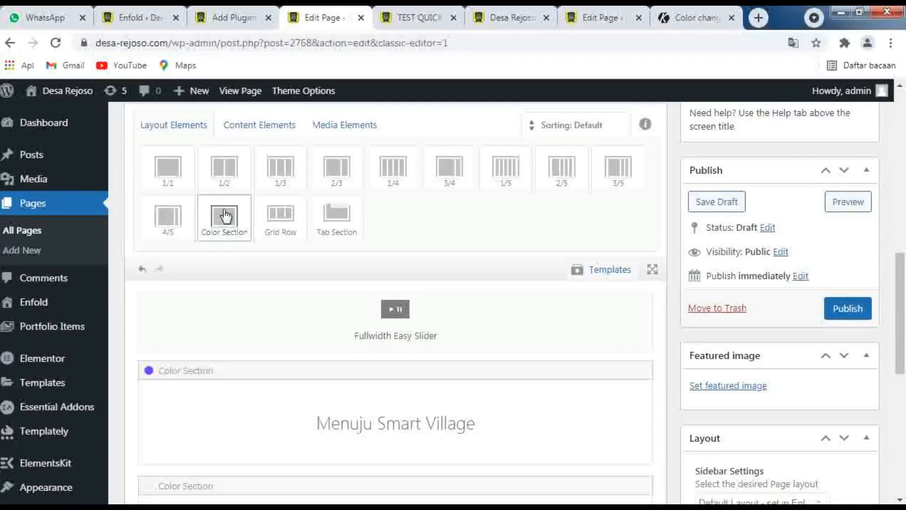
mouse_move(225, 216)
left_mouse_down()
mouse_move(247, 292)
mouse_move(239, 239)
mouse_move(218, 210)
mouse_move(221, 222)
left_mouse_up()
scroll(275, 370, "down", 3)
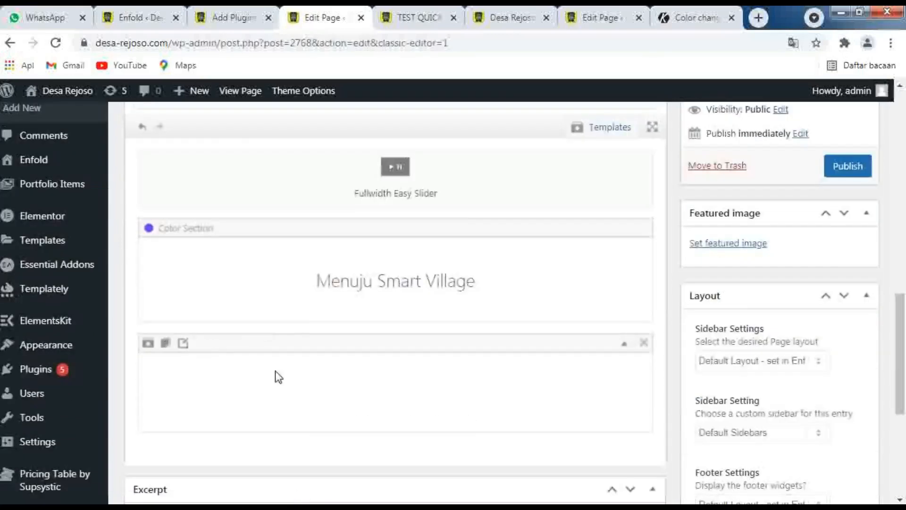
scroll(276, 370, "up", 6)
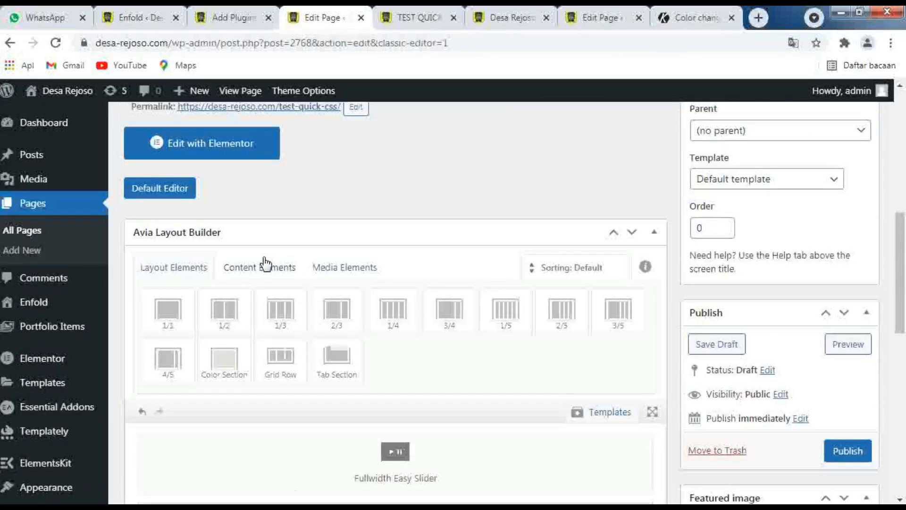
Show the content elements, and add two copies of the last toggle to the Accordion element below the table
left_click(266, 264)
scroll(265, 263, "down", 4)
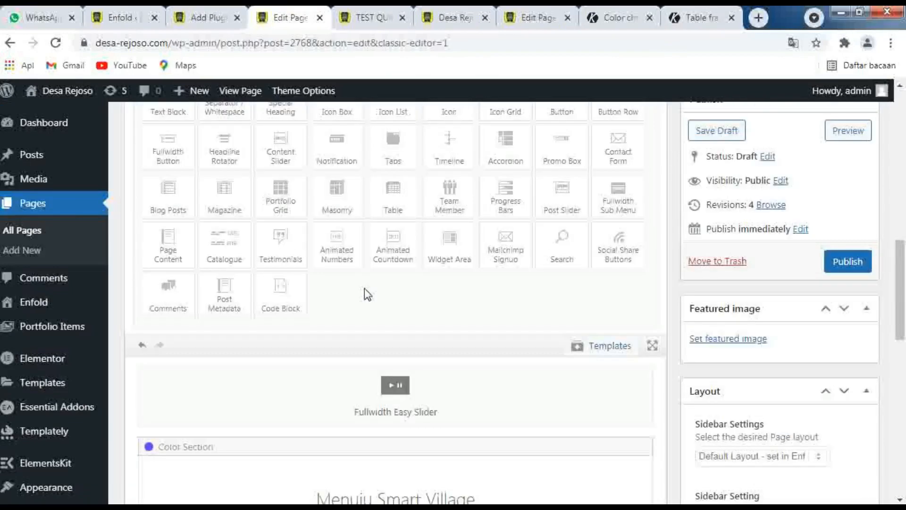
scroll(364, 290, "down", 4)
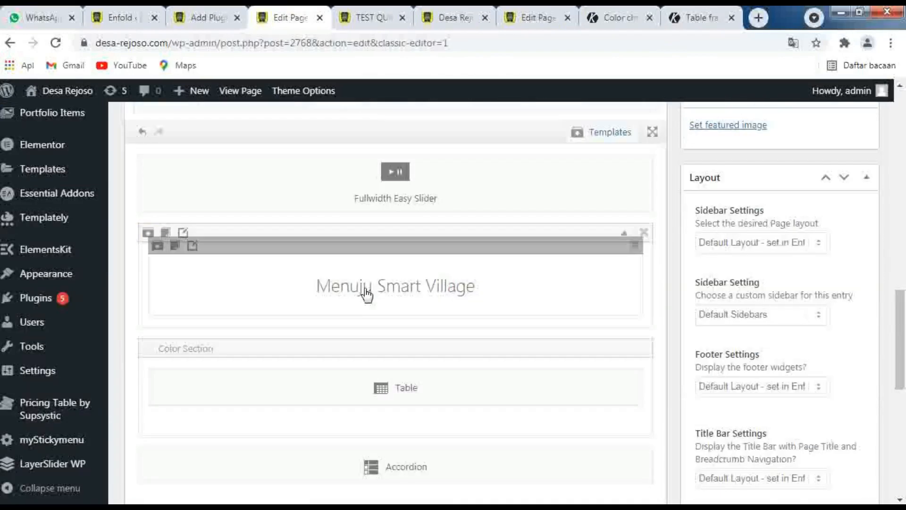
left_click(372, 468)
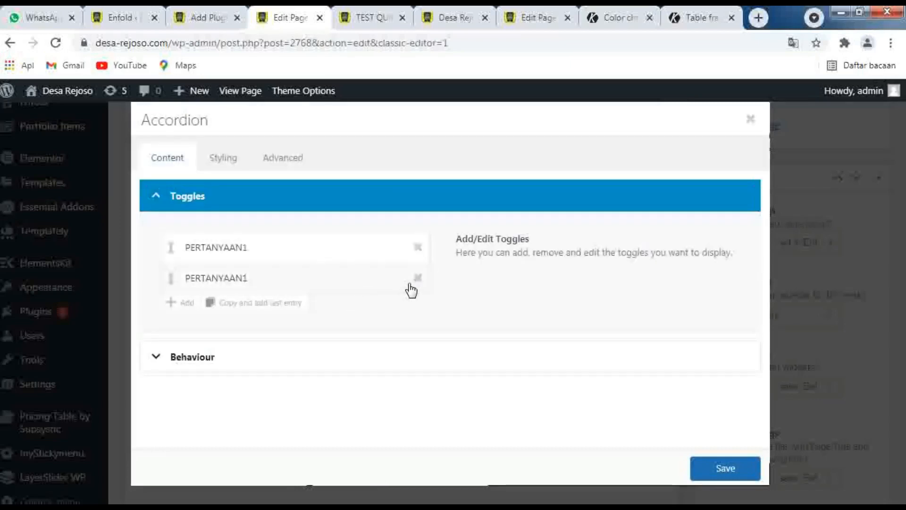
left_click(258, 306)
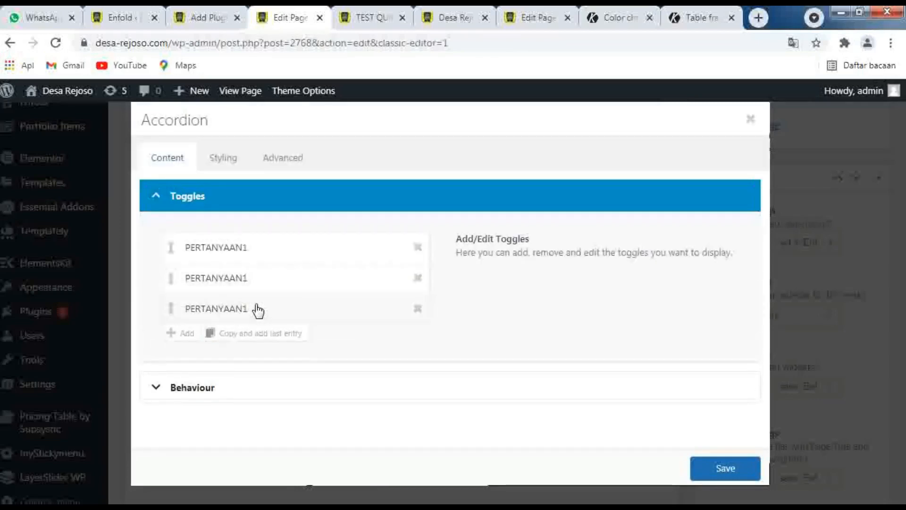
left_click(250, 335)
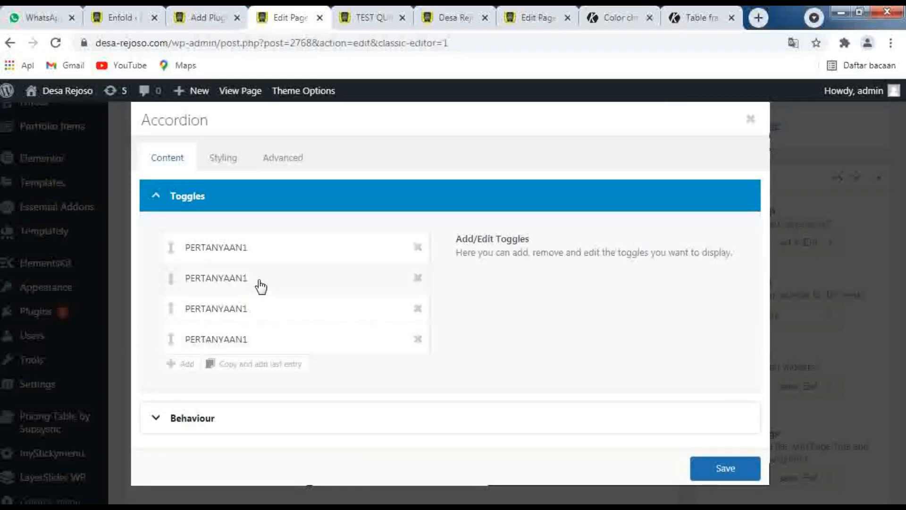
Change the second accordion toggle's title to PERTANYAAN2 and save the toggle
left_click(259, 281)
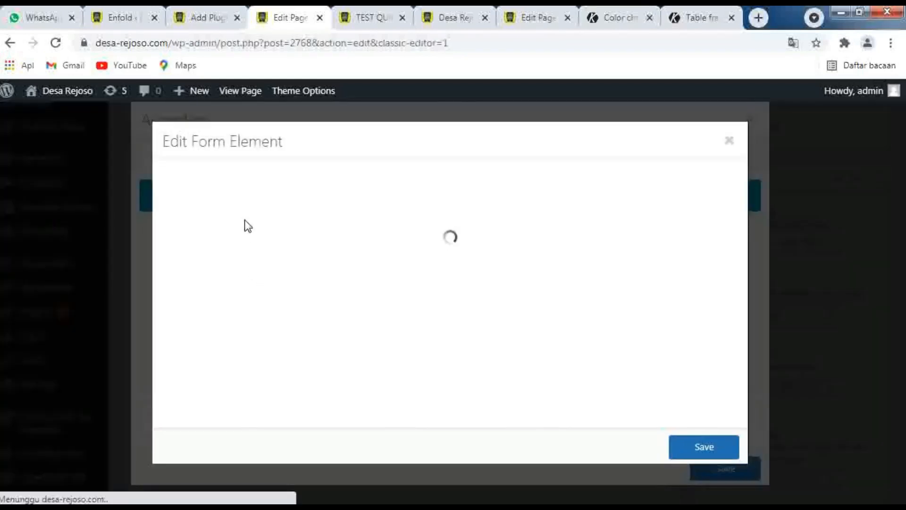
left_click(245, 221)
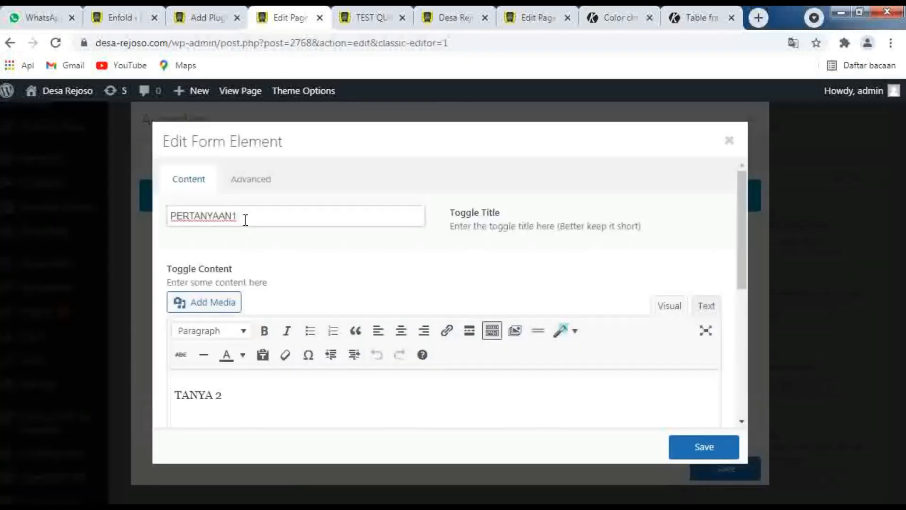
key("BackSpace")
left_click(703, 448)
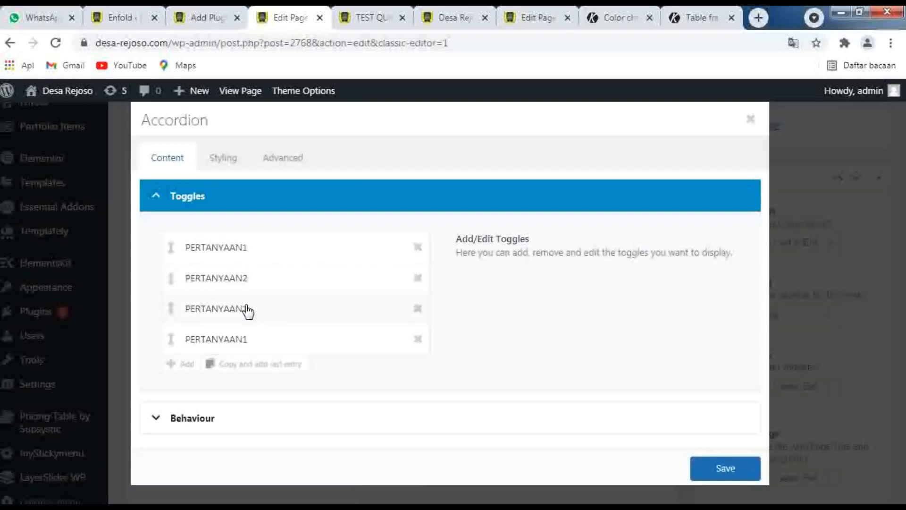
Retitle the third accordion toggle PERTANYAAN3, change its content to TANYA 3 and save the toggle
left_click(249, 311)
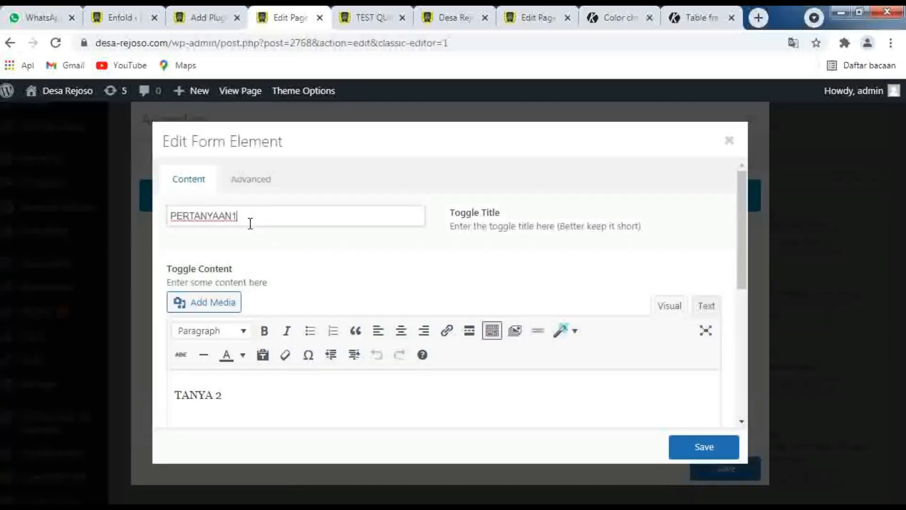
key("BackSpace")
left_click(222, 395)
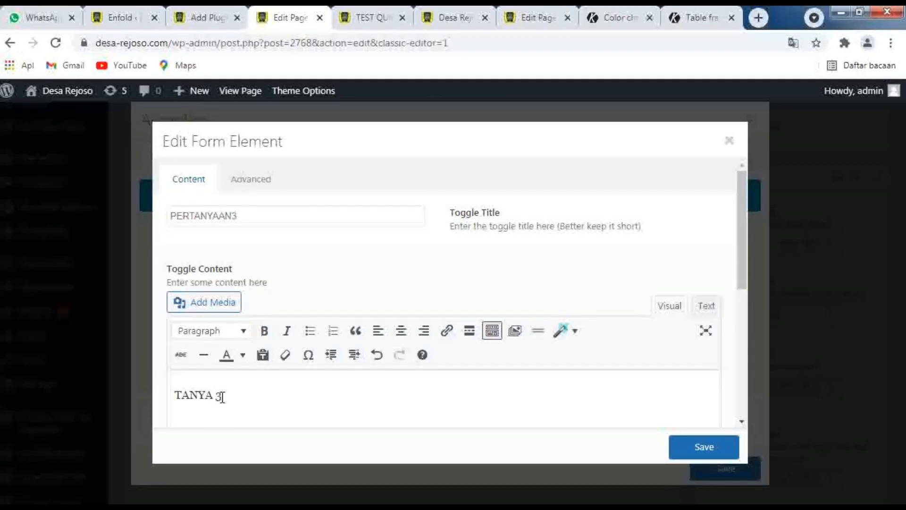
left_click(689, 444)
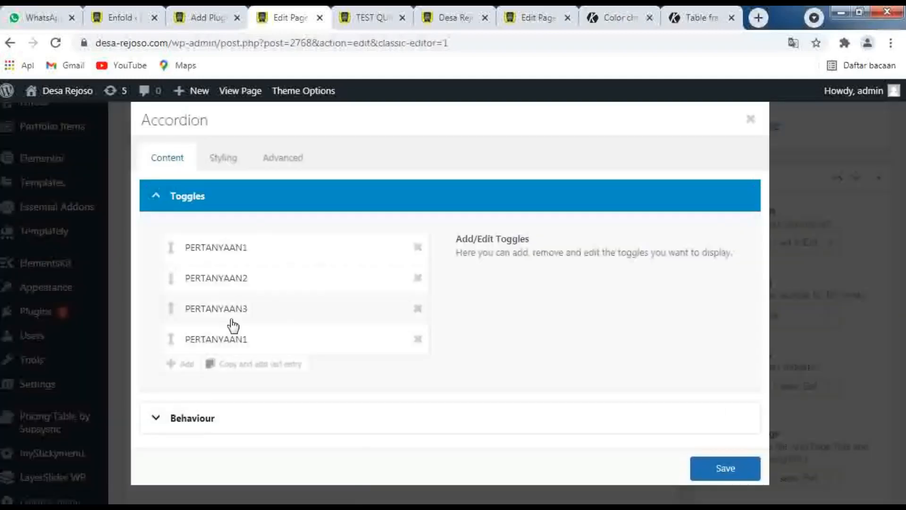
Retitle the fourth accordion toggle PERTANYAAN4, replace the number in its TANYA content and save the toggle
left_click(265, 340)
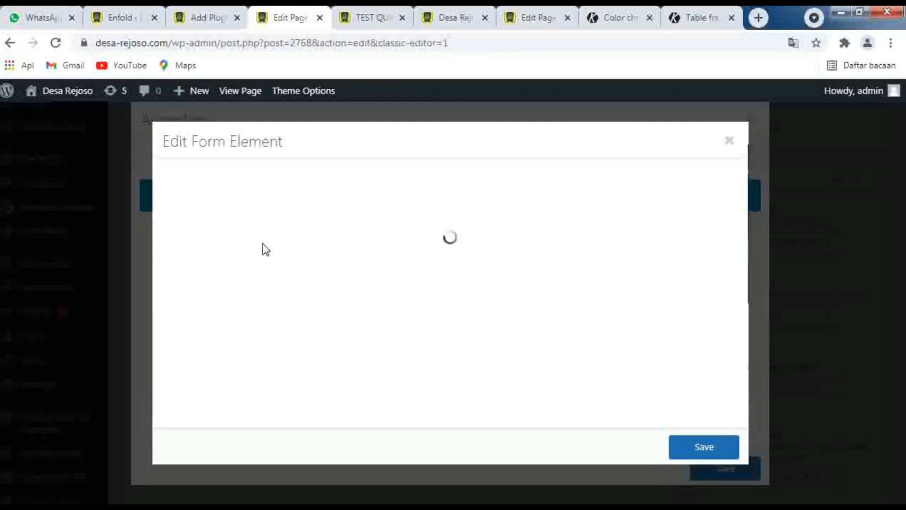
left_click(250, 208)
key("BackSpace")
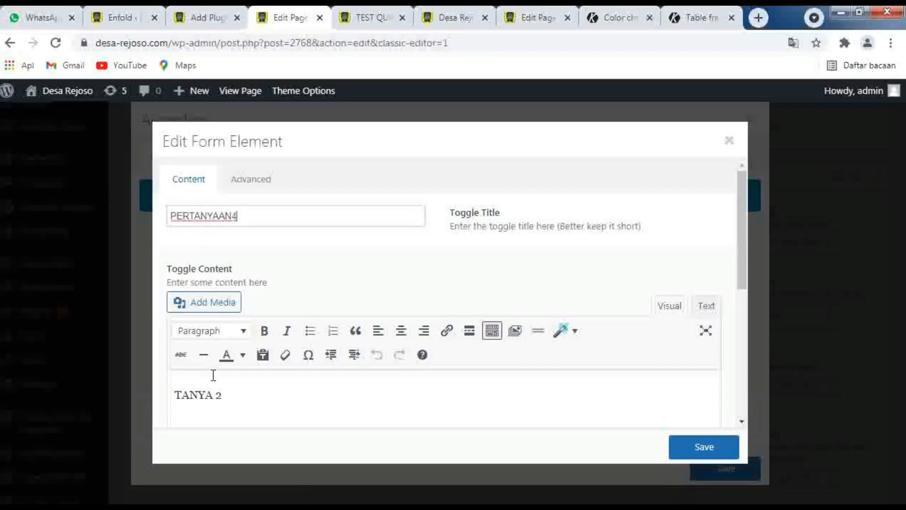
left_click(217, 396)
key("Delete")
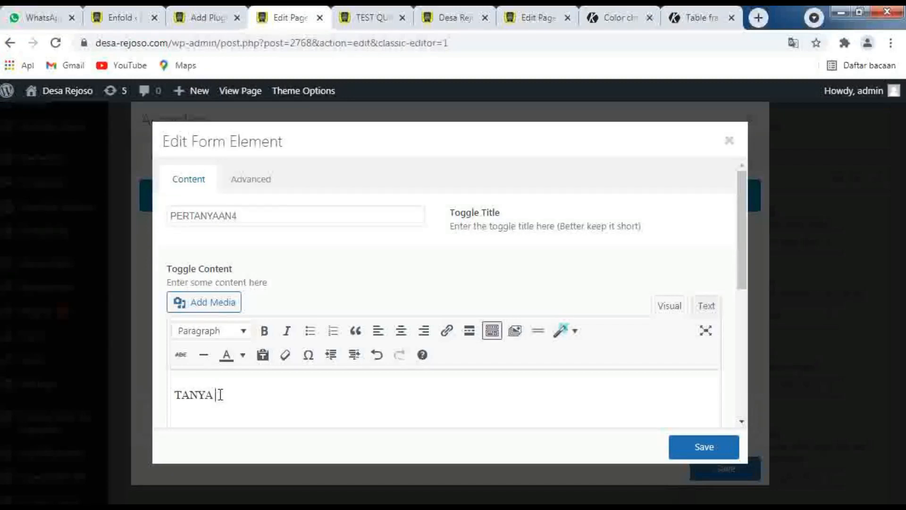
left_click(699, 454)
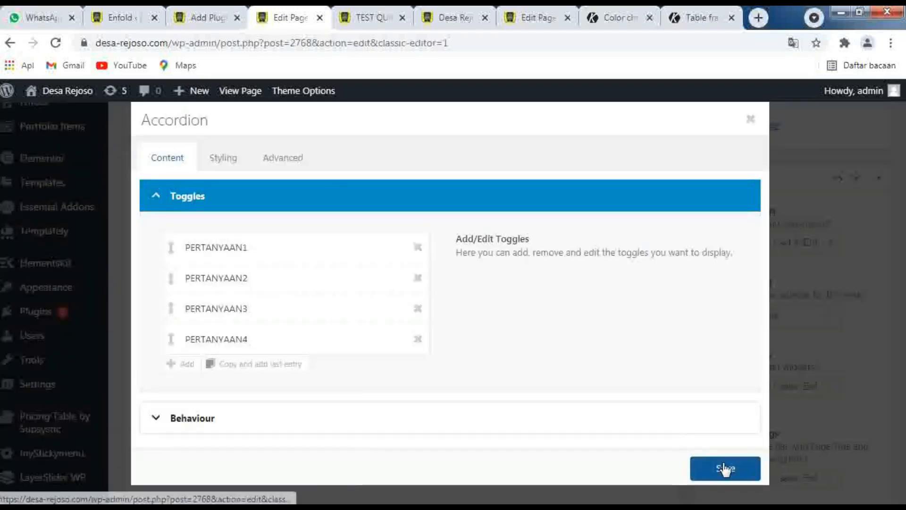
Save the Accordion element's settings and save the TEST QUICK CSS page as a draft
left_click(725, 469)
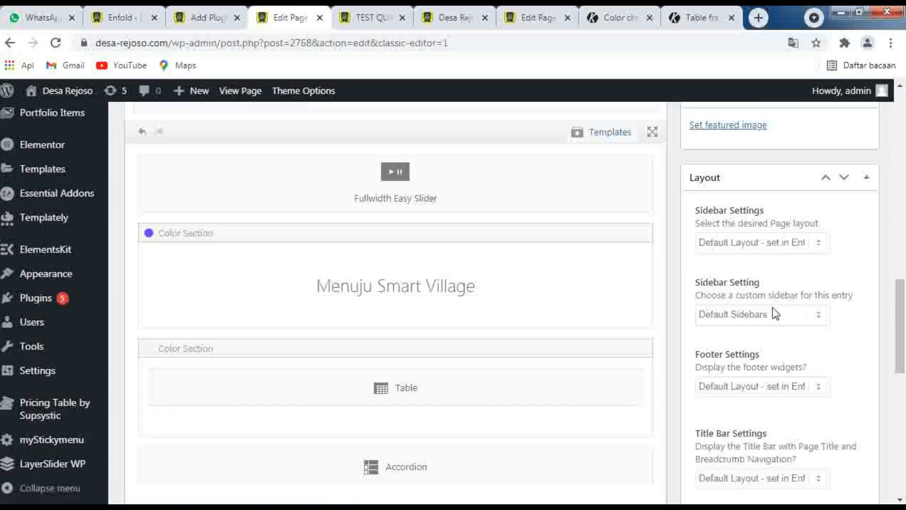
scroll(775, 287, "up", 5)
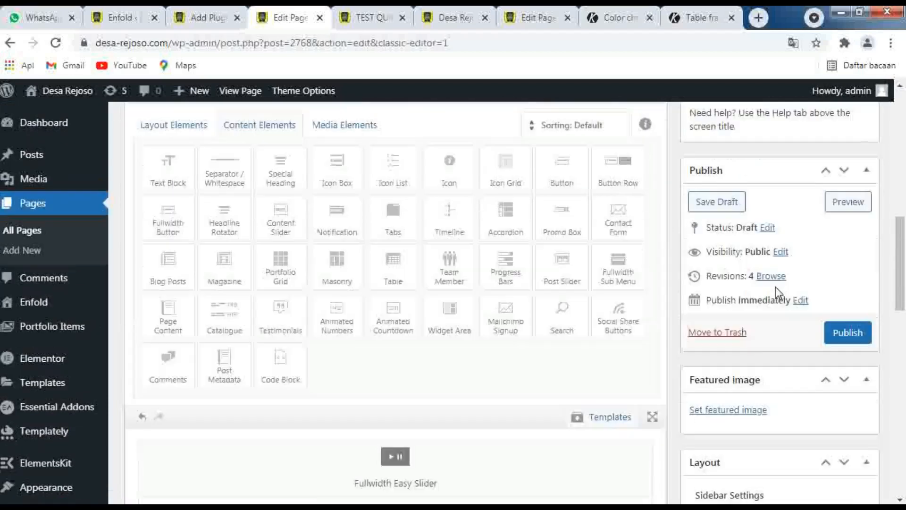
left_click(723, 202)
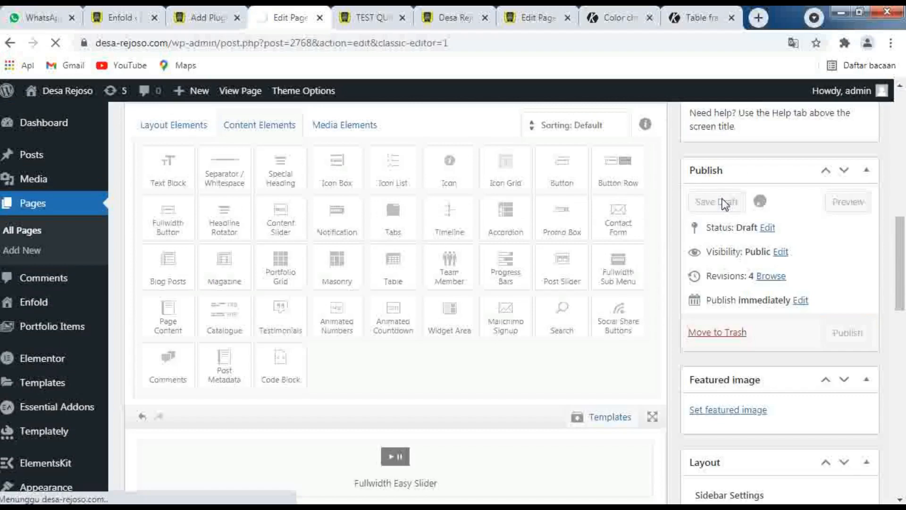
Reload the TEST QUICK CSS preview and check the accordion by expanding and collapsing the PERTANYAAN1 and PERTANYAAN2 toggles
left_click(373, 18)
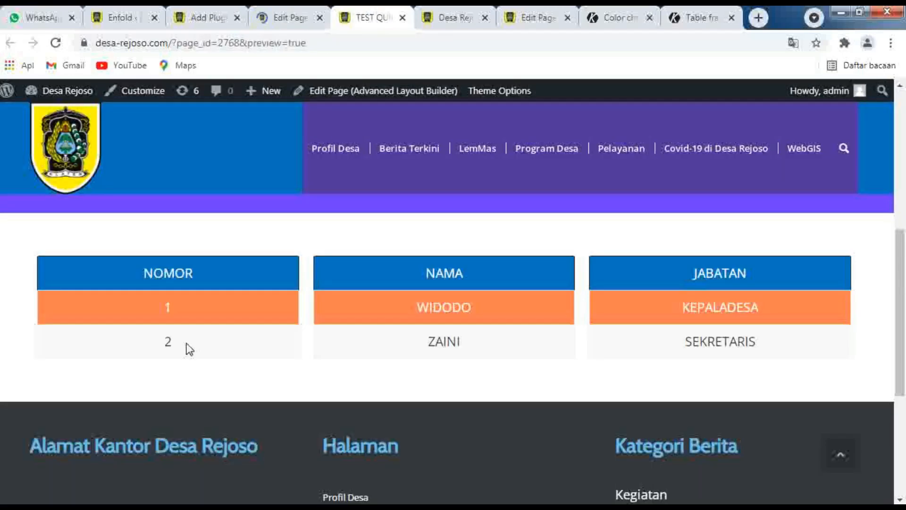
left_click(56, 43)
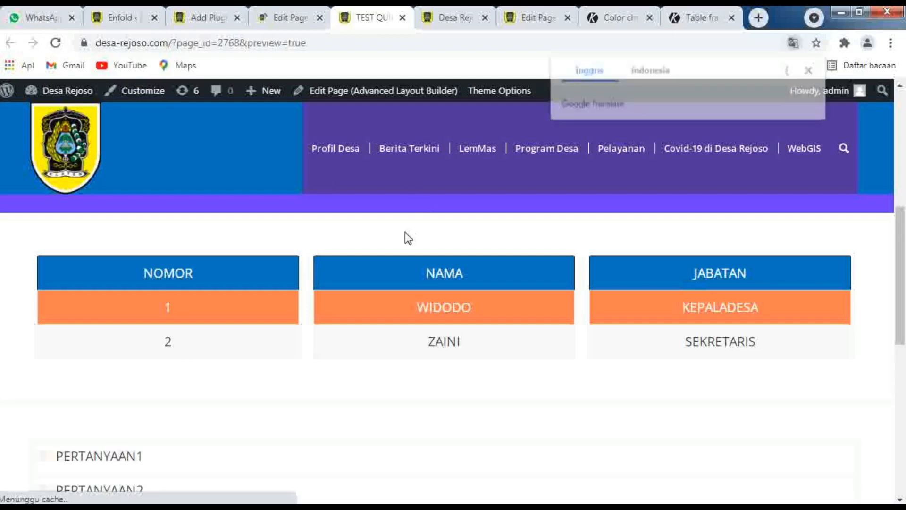
scroll(405, 234, "down", 5)
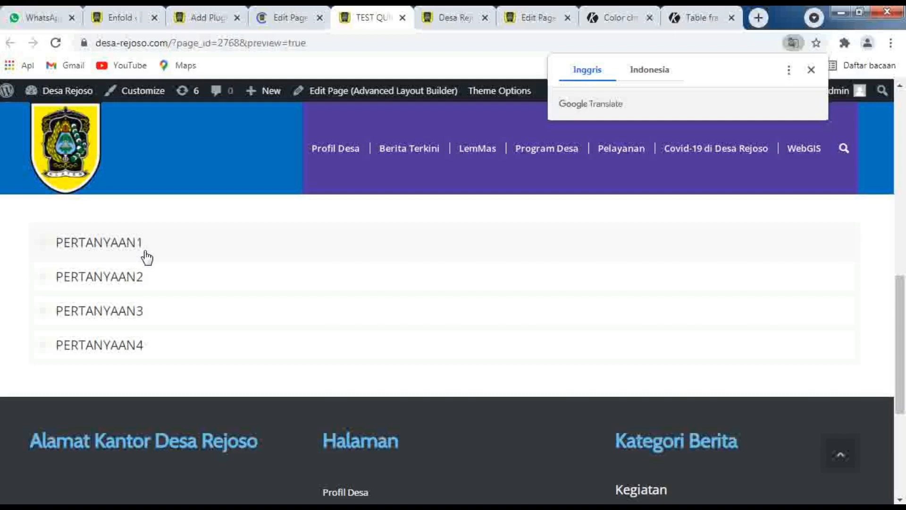
left_click(173, 253)
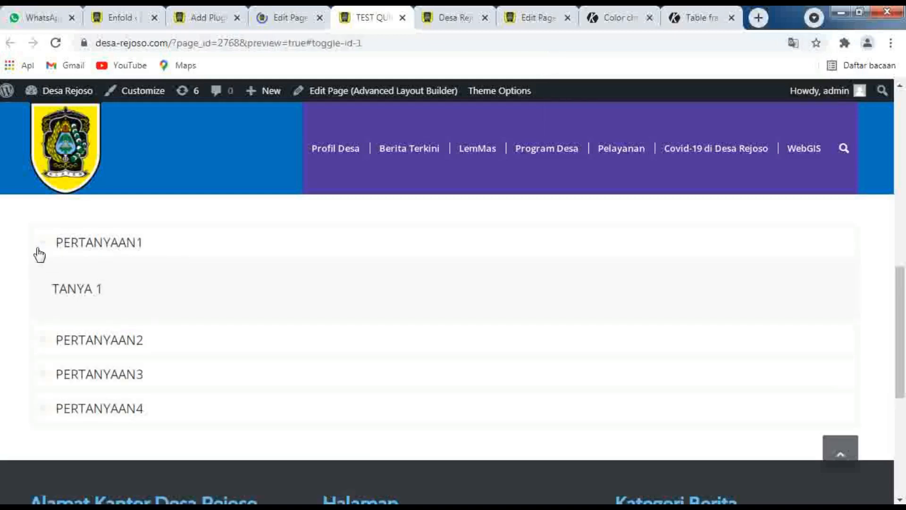
left_click(40, 253)
left_click(49, 286)
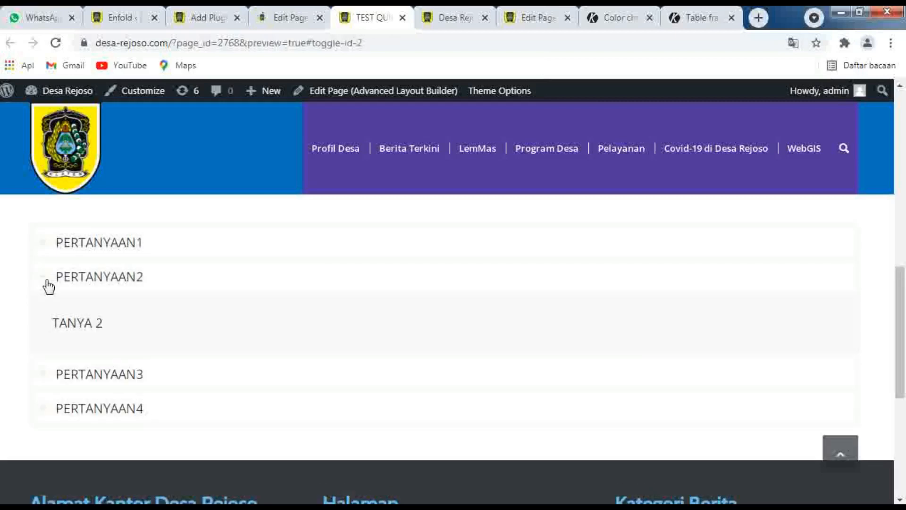
left_click(49, 283)
scroll(138, 311, "up", 3)
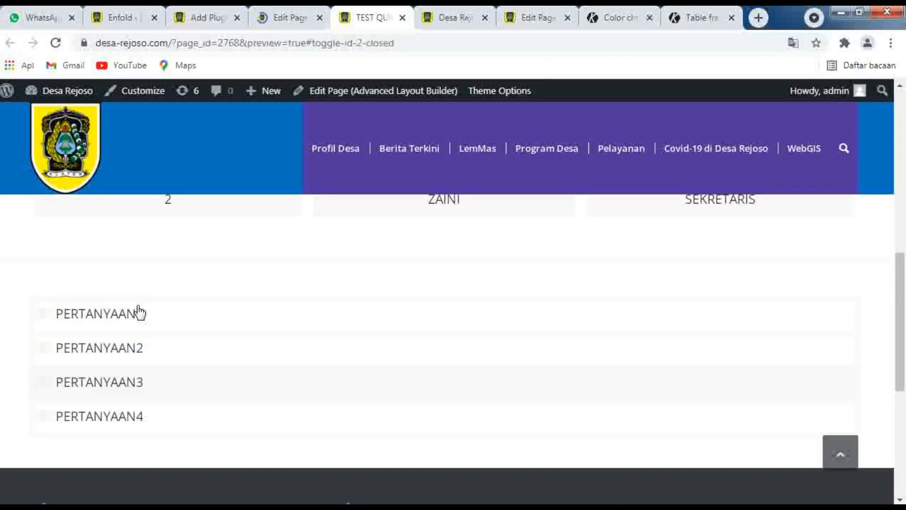
Search Google for ENFOLD ACORDION COLOR in place of the Color change in table support page
scroll(139, 312, "up", 1)
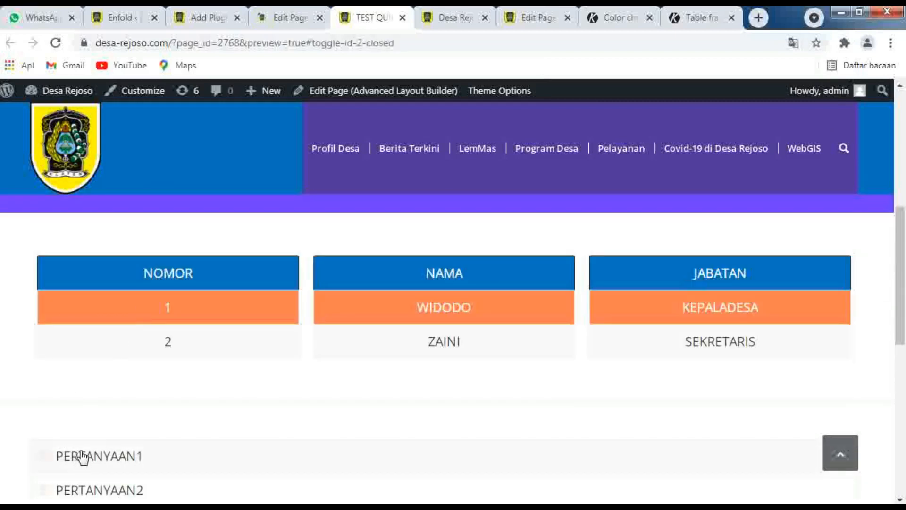
scroll(174, 460, "down", 3)
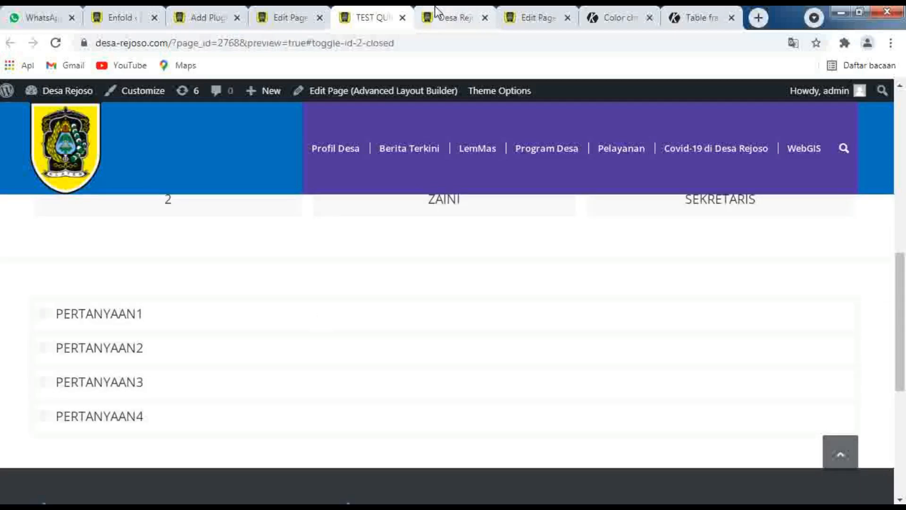
left_click(613, 19)
left_click(322, 48)
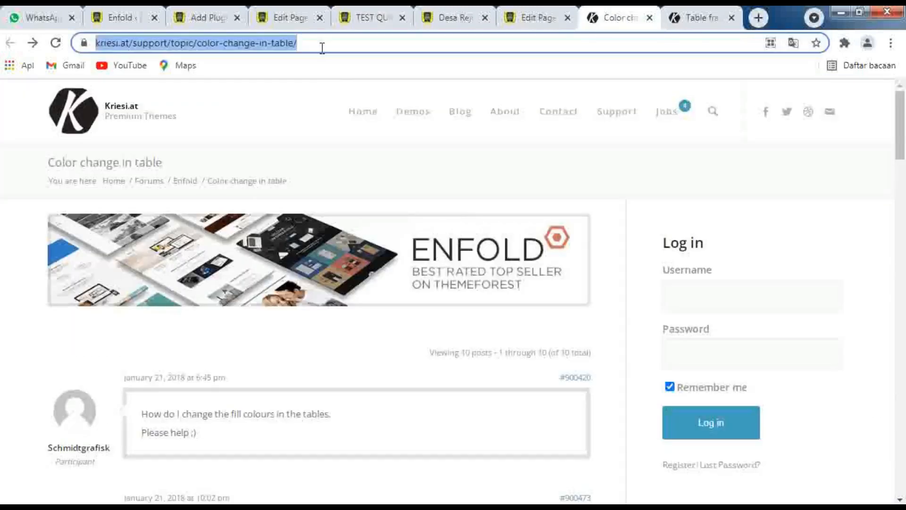
type("ENFOLD")
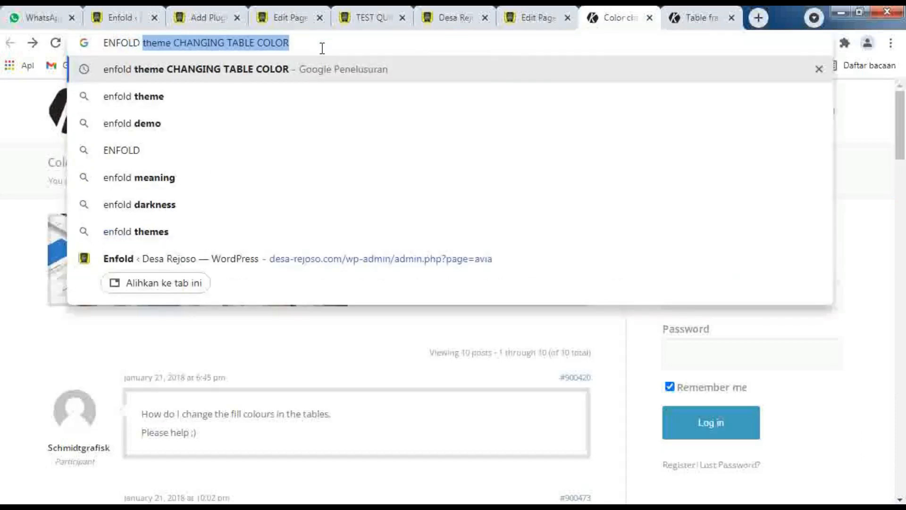
type(" ACORD")
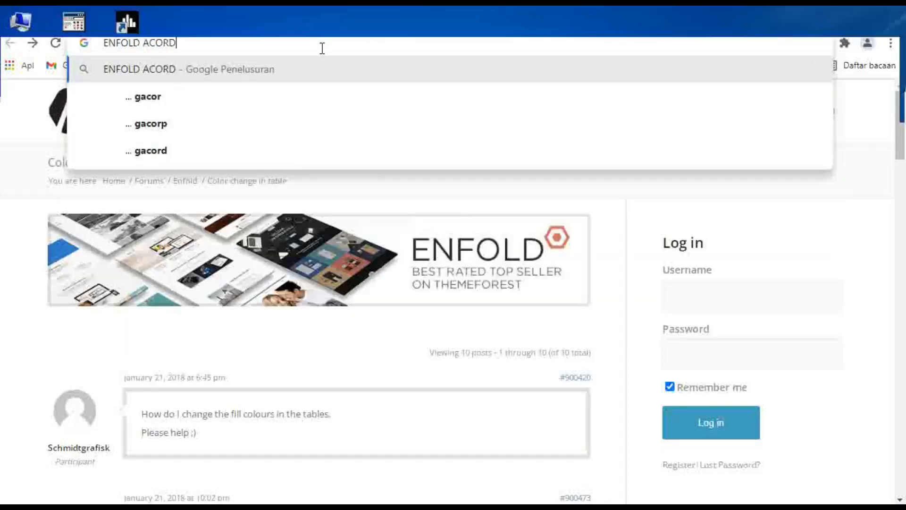
type("ION C")
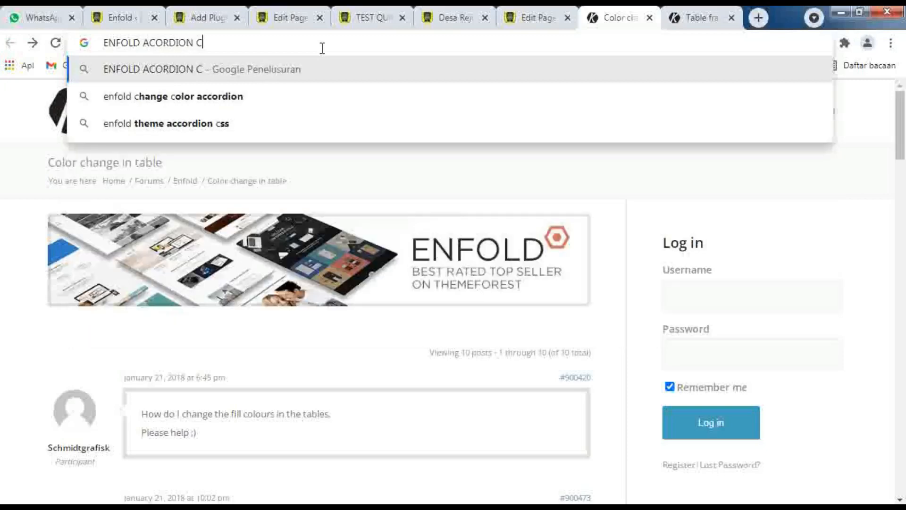
type("OLOR")
key("Return")
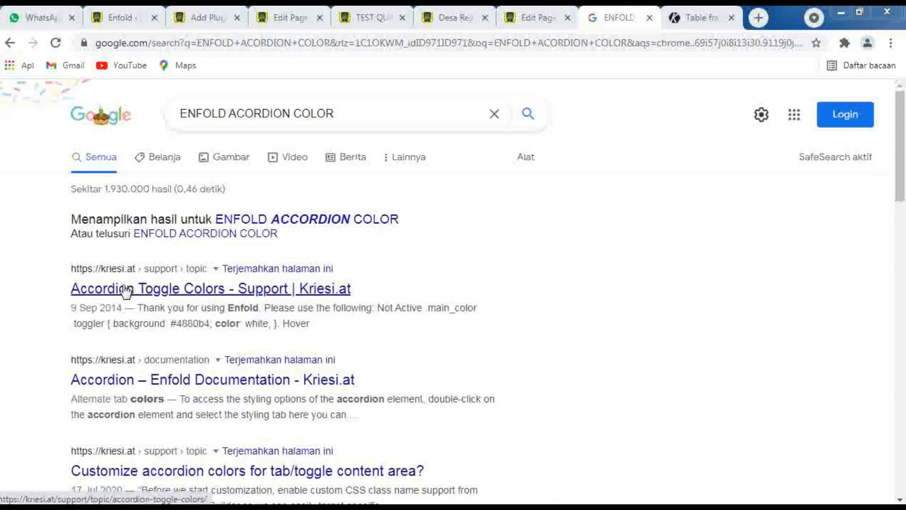
Open the Accordion Toggle Colors support topic in a new tab and find the moderator's Not Active CSS rule
right_click(124, 287)
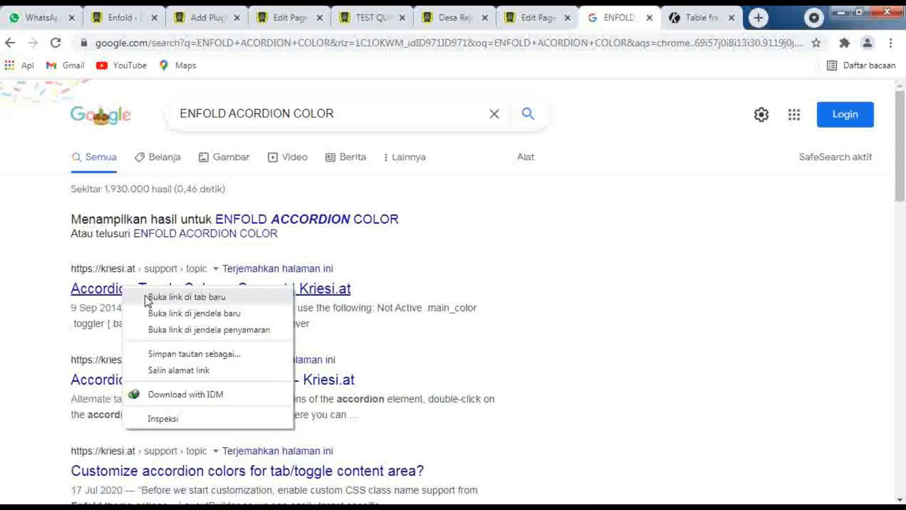
left_click(145, 296)
left_click(631, 24)
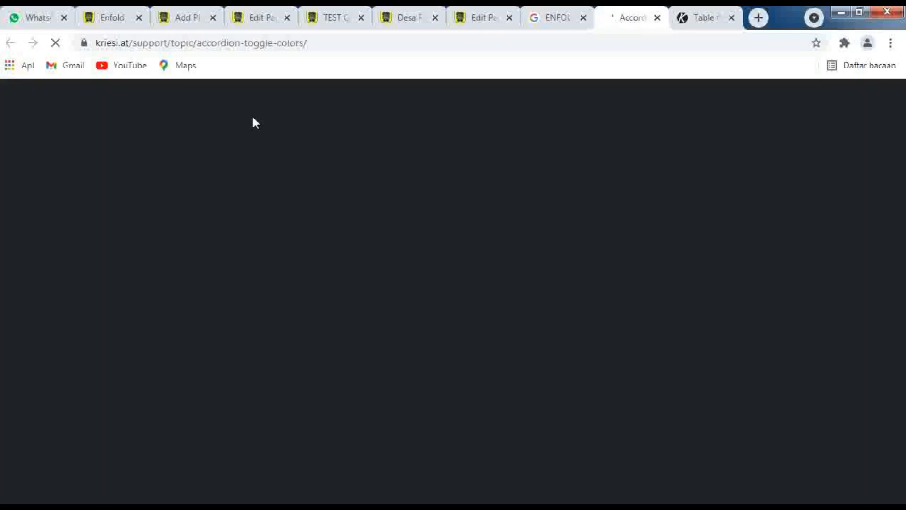
scroll(203, 251, "down", 5)
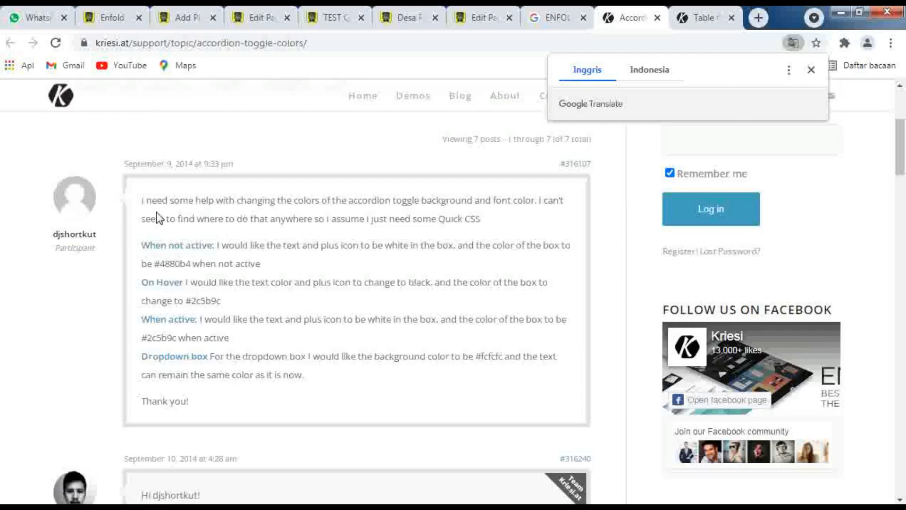
scroll(157, 217, "down", 3)
scroll(157, 212, "down", 3)
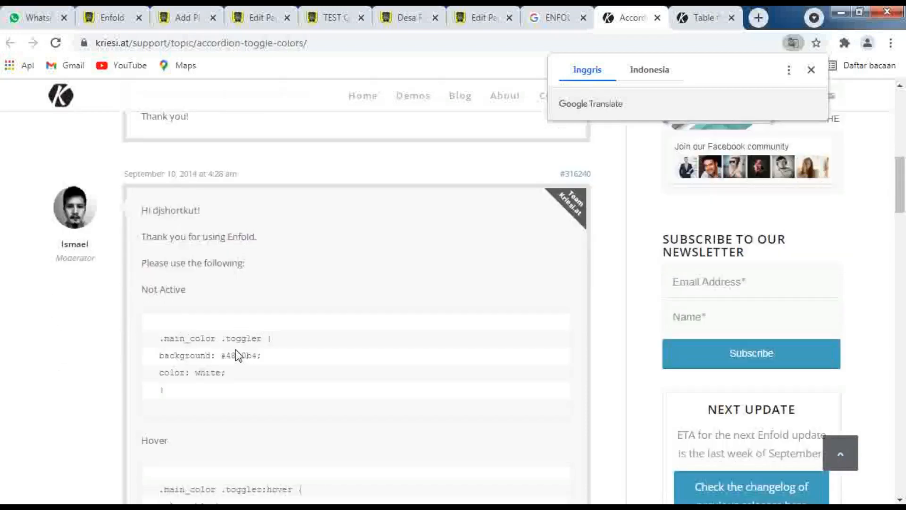
Copy the Not Active .main_color .toggler CSS rule from the moderator's reply
left_click_drag(166, 386, 151, 342)
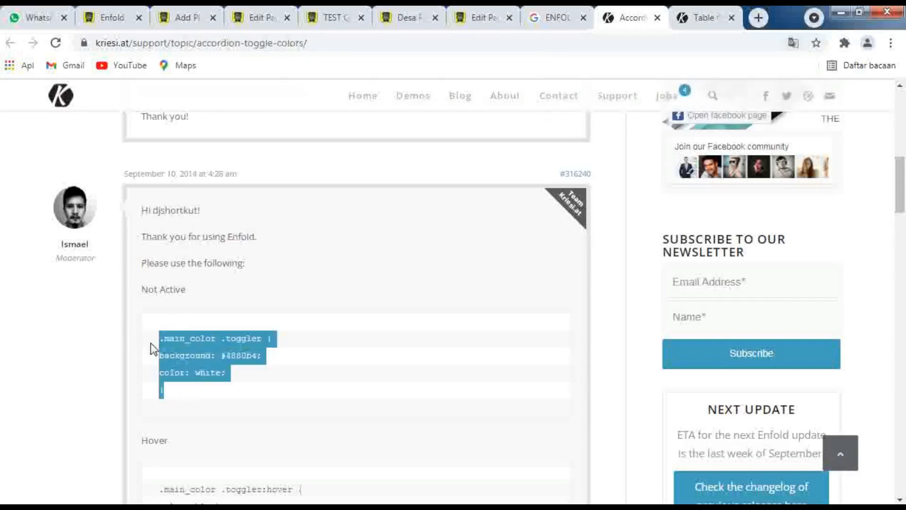
right_click(194, 341)
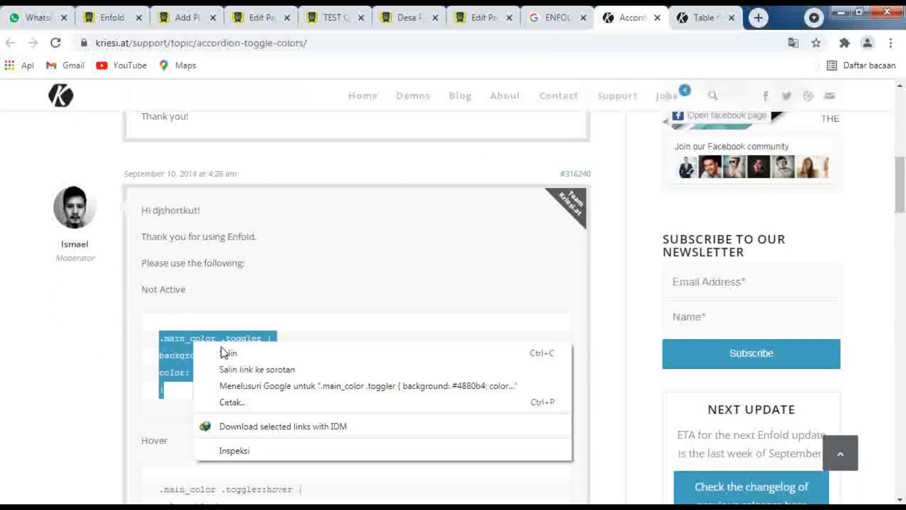
left_click(224, 351)
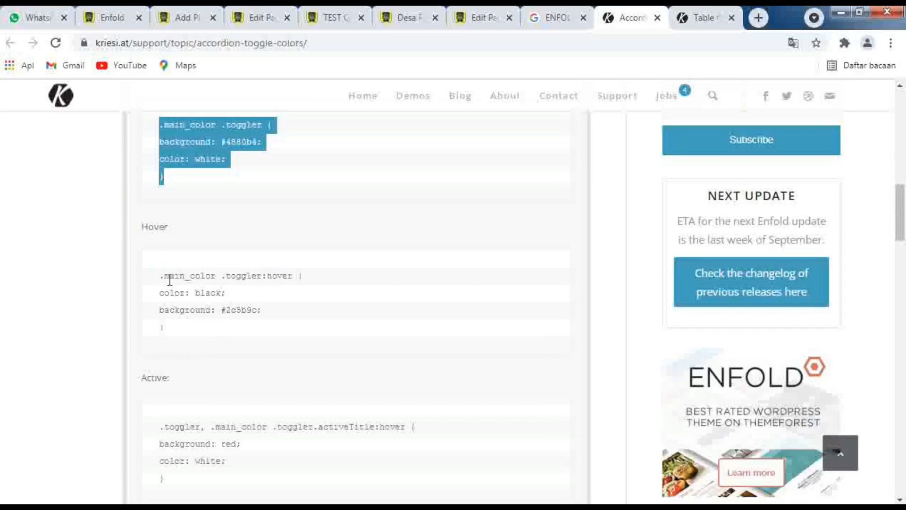
Examine the selectors of the Not Active, Hover, Active and Content CSS rules in the support reply
left_click(293, 276)
left_click_drag(299, 276, 163, 274)
left_click_drag(265, 125, 162, 119)
left_click(192, 127)
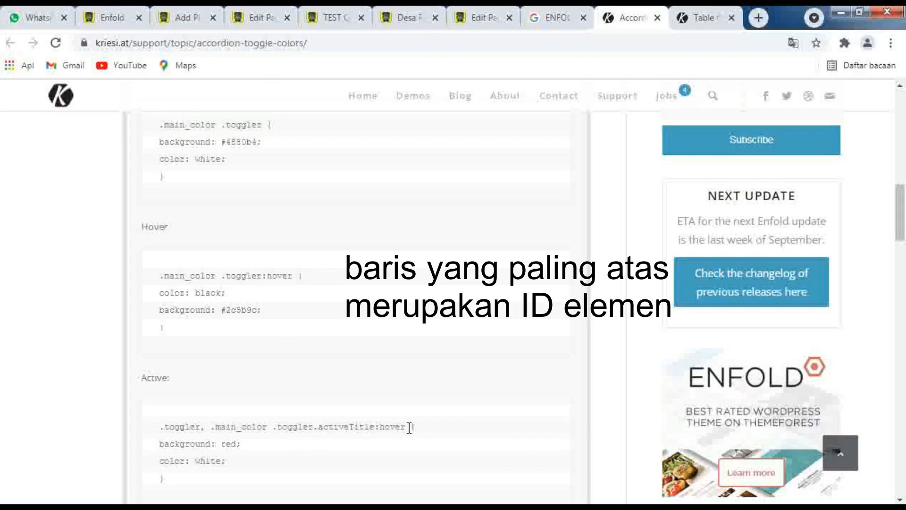
scroll(409, 427, "down", 4)
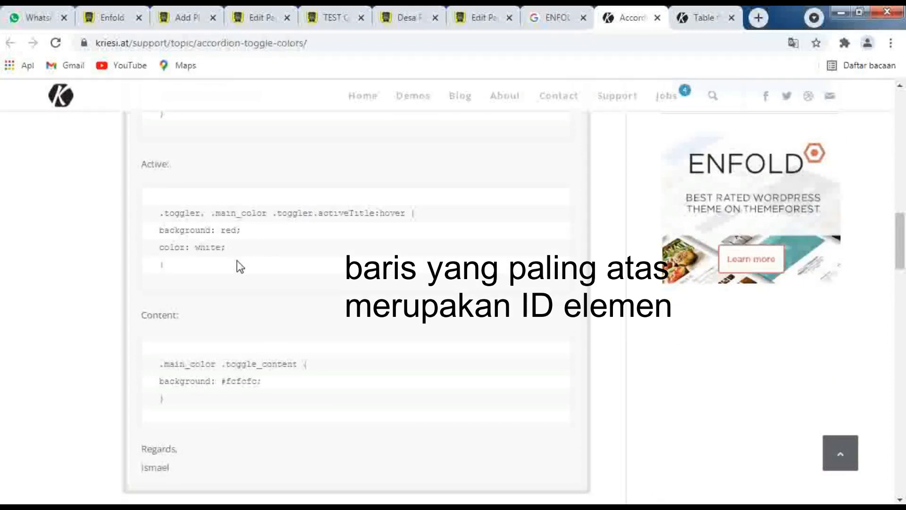
scroll(240, 266, "down", 1)
scroll(240, 267, "down", 1)
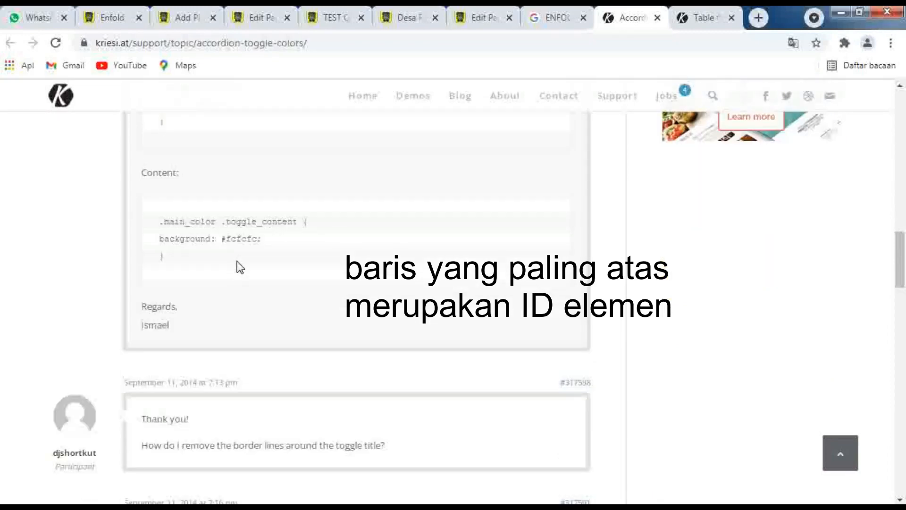
scroll(239, 268, "up", 5)
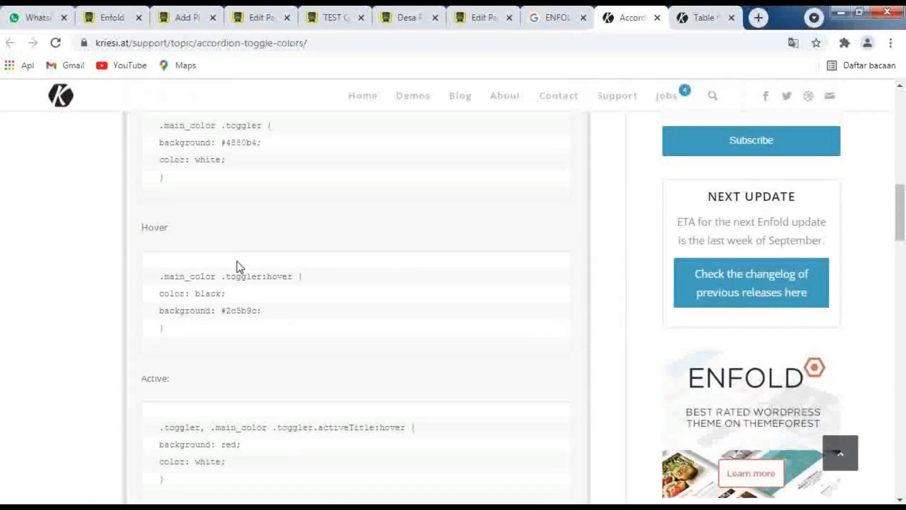
Copy the Not Active .main_color .toggler rule to the end of Enfold's Quick CSS and save all changes
left_click_drag(174, 254, 156, 194)
right_click(181, 197)
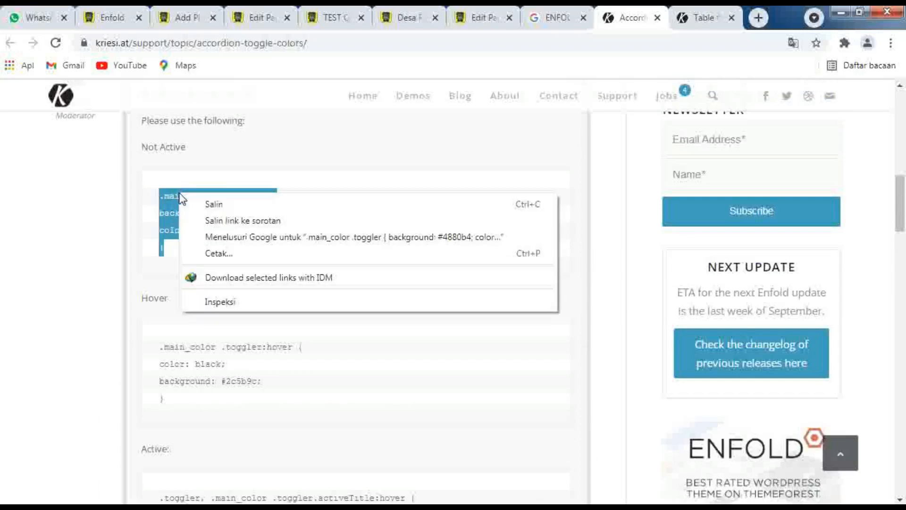
left_click(205, 203)
left_click(112, 18)
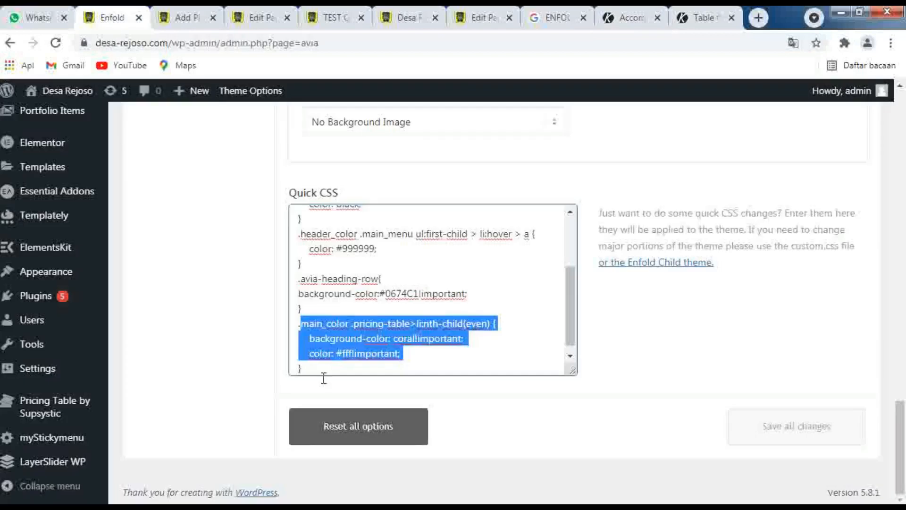
left_click(305, 368)
key("Return")
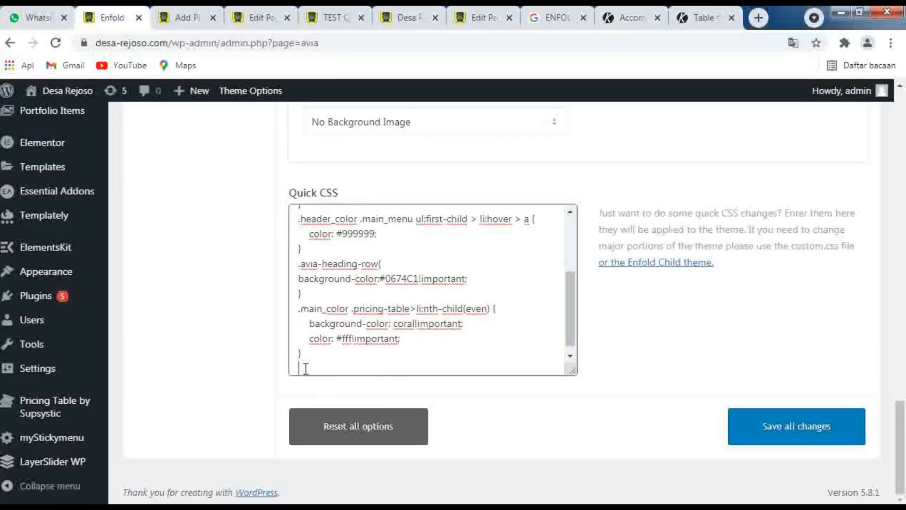
key("ctrl+v")
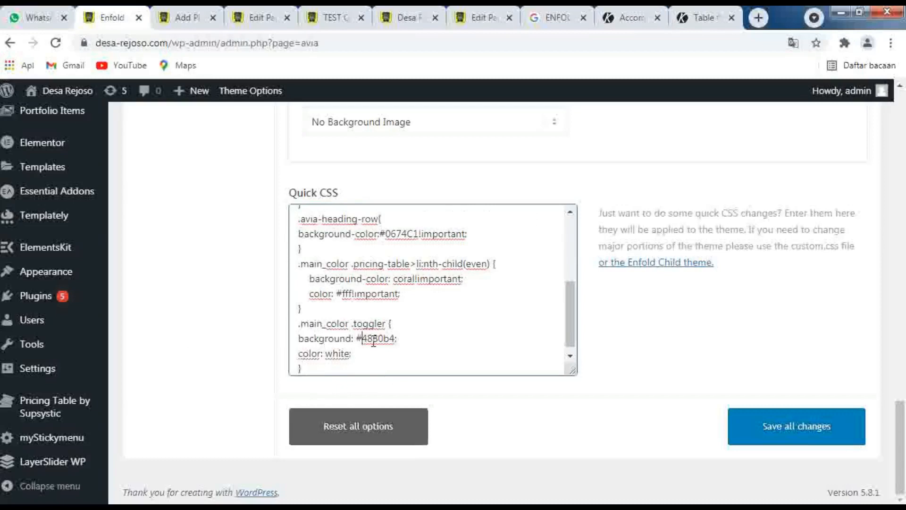
left_click(760, 427)
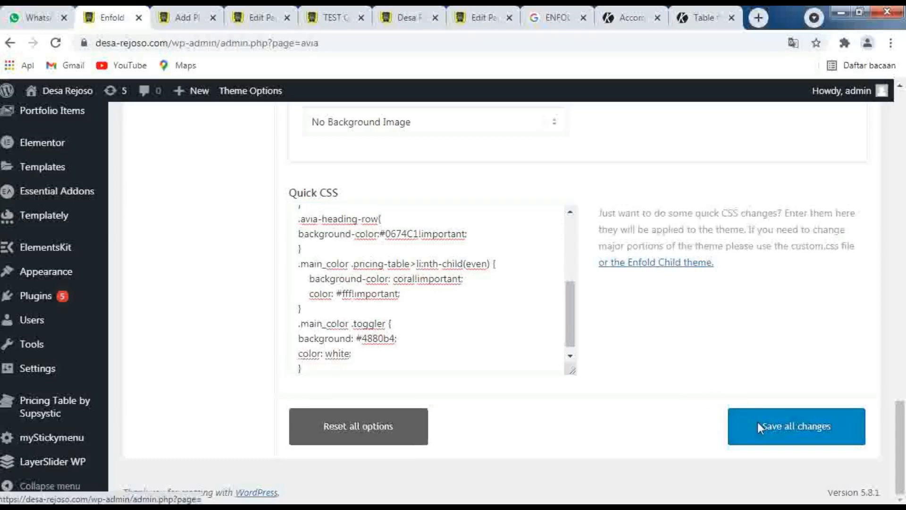
Reload the TEST QUICK CSS preview and check the accordion colors by toggling the first item, PERTANYAAN1
left_click(336, 21)
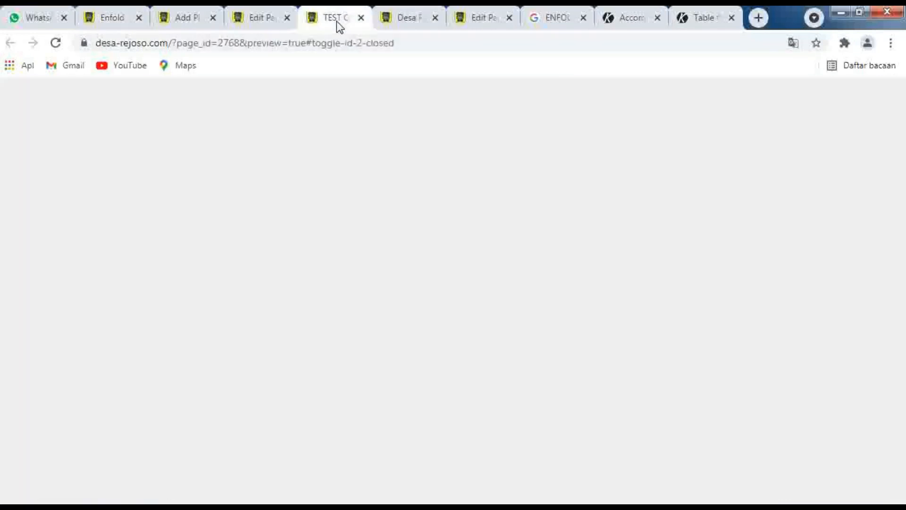
left_click(56, 42)
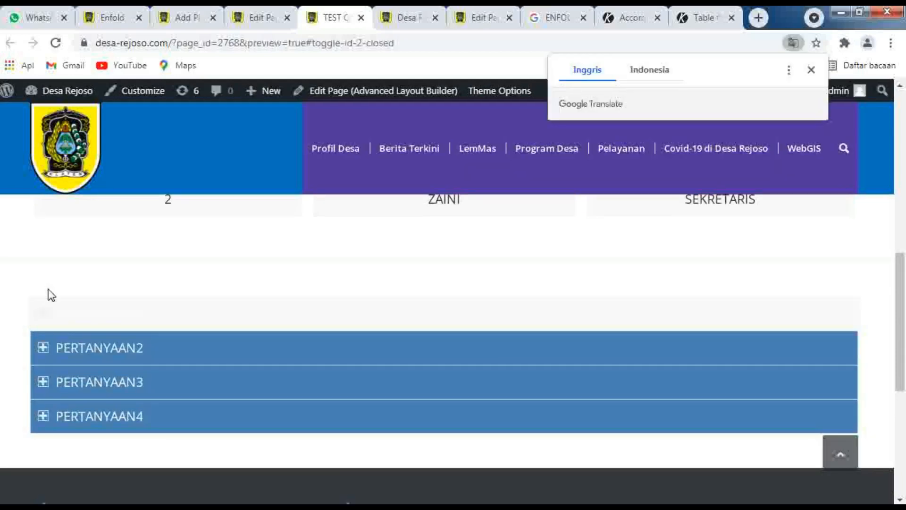
left_click(37, 315)
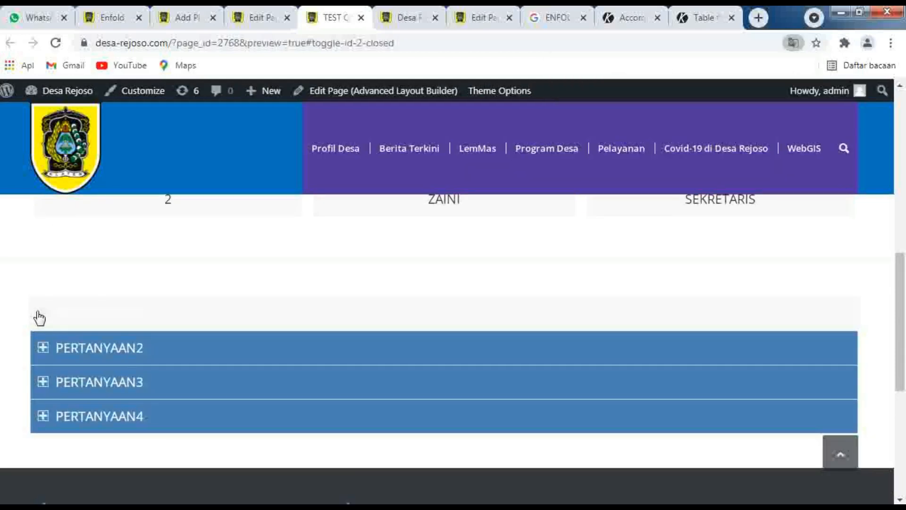
left_click(39, 317)
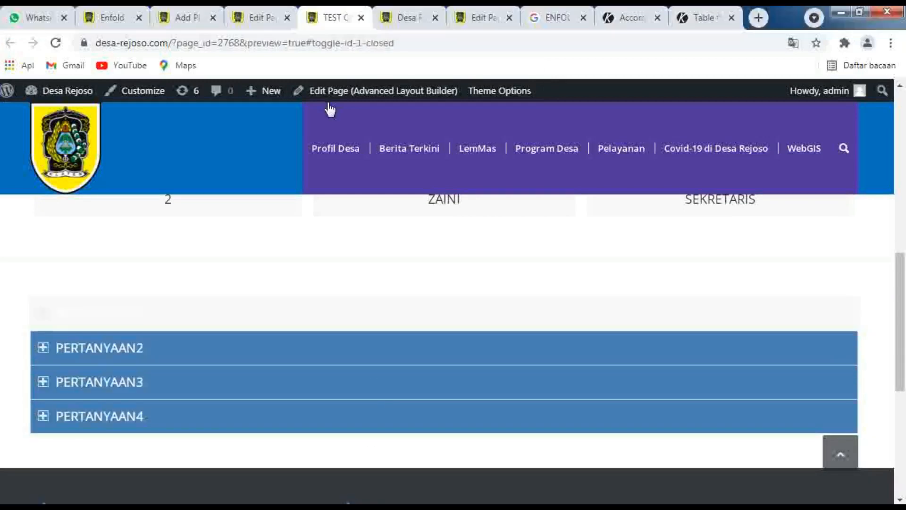
Open the Accordion element's styling settings in the page editor and set its Colors option to Define Custom Colors
left_click(263, 11)
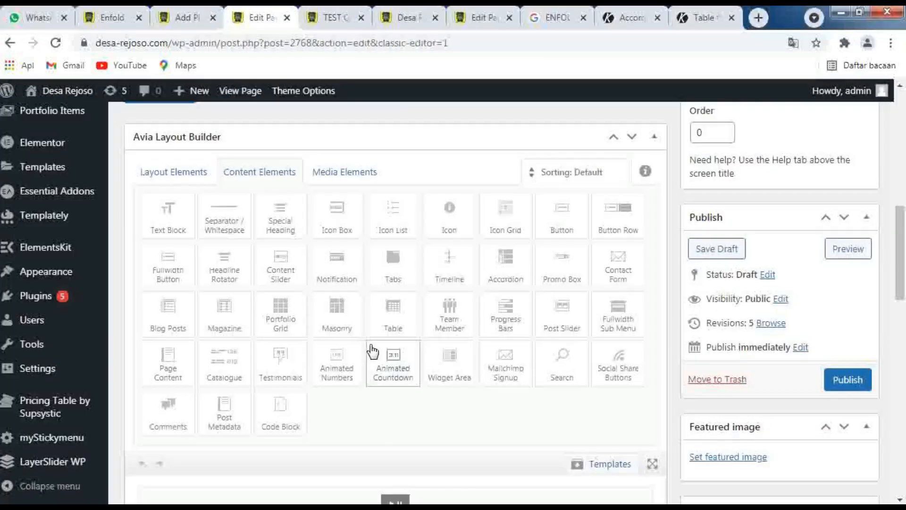
scroll(371, 346, "down", 10)
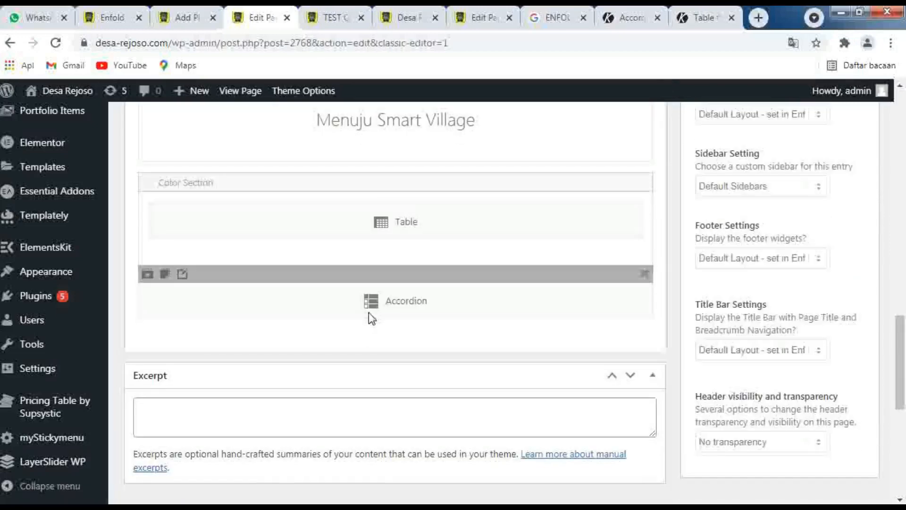
left_click(369, 312)
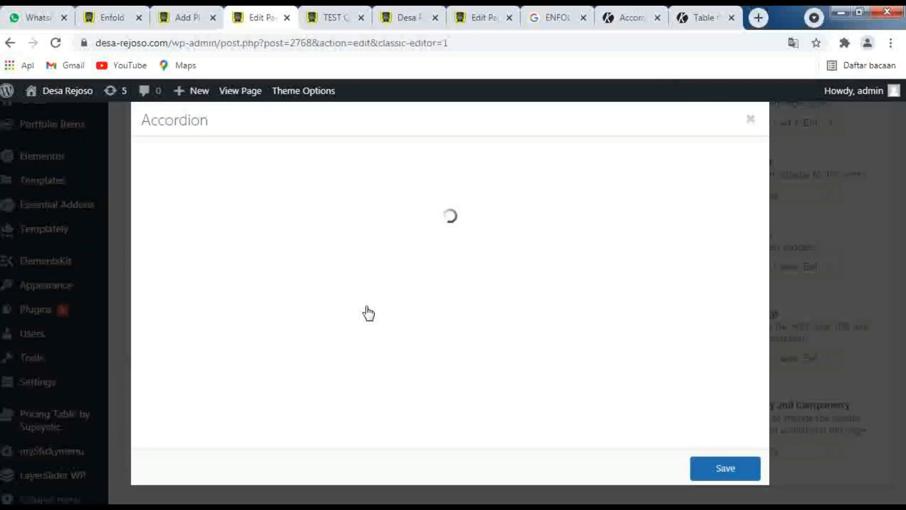
left_click(227, 167)
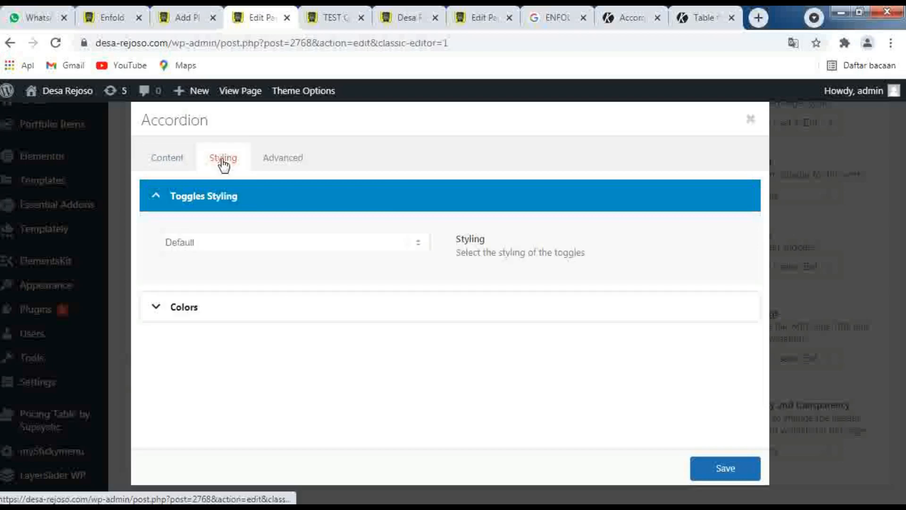
left_click(427, 246)
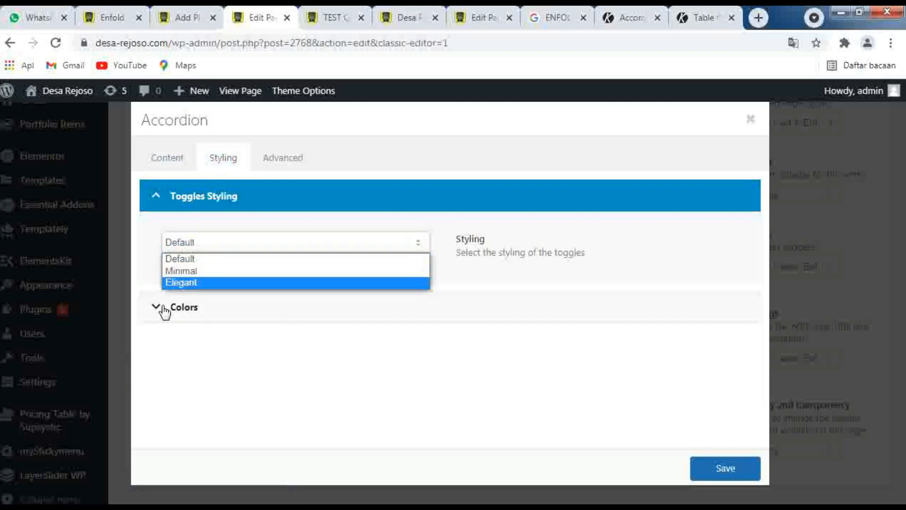
left_click(162, 310)
left_click(162, 310)
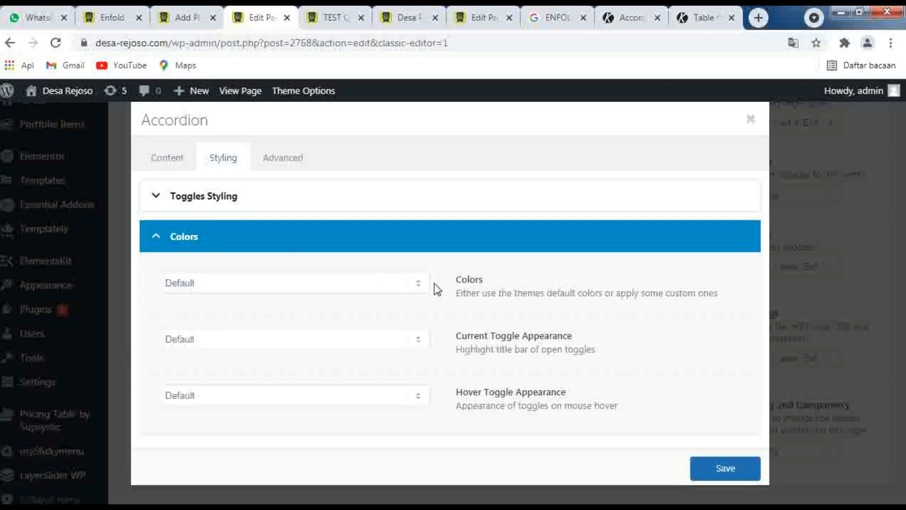
left_click(418, 283)
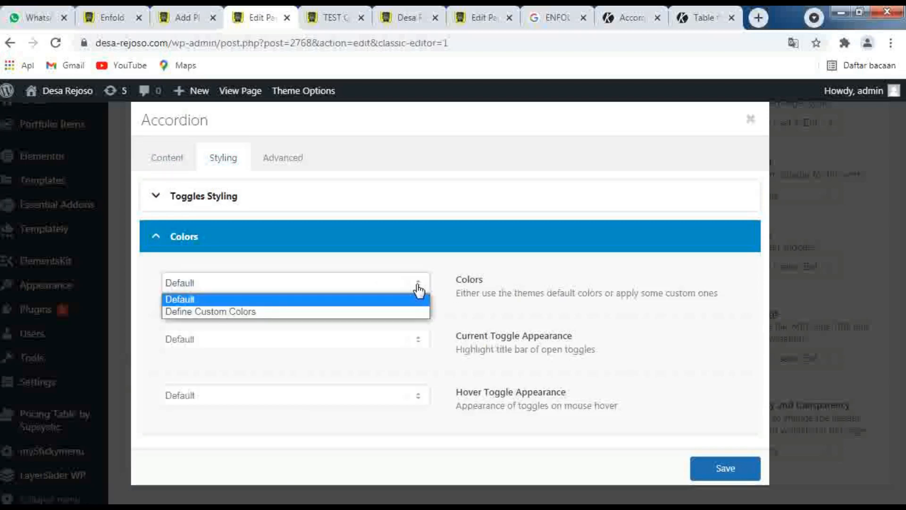
left_click(394, 311)
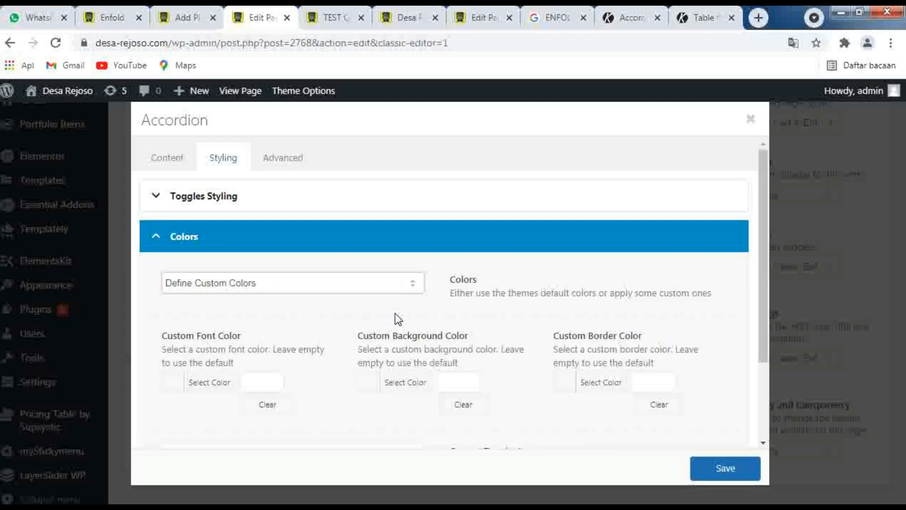
Set Current Toggle Appearance to Define Custom Colors, review the accordion's color options, and close the Accordion settings without saving
scroll(618, 347, "down", 2)
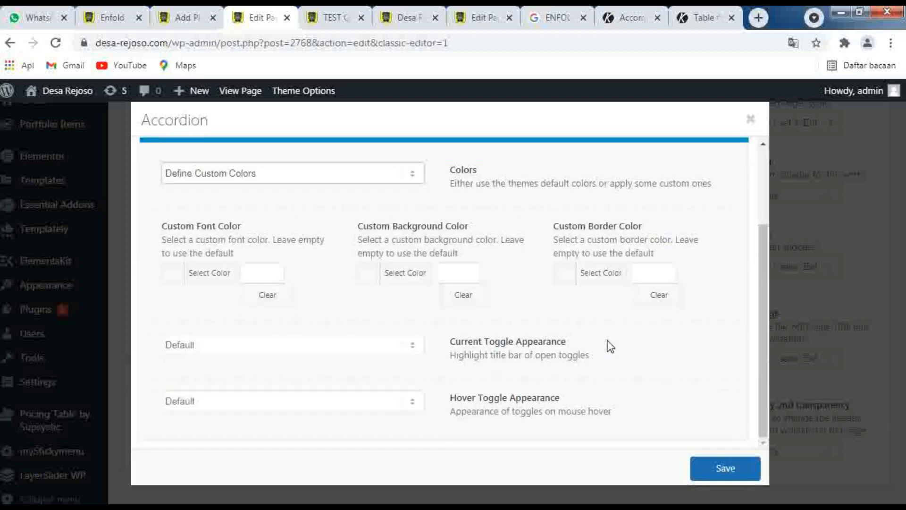
left_click(414, 350)
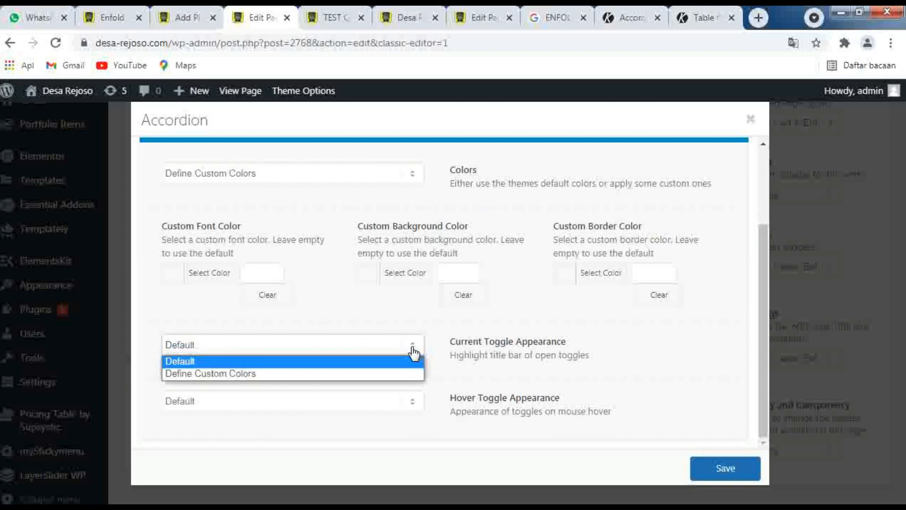
left_click(414, 349)
left_click(418, 351)
left_click(396, 374)
scroll(396, 378, "down", 3)
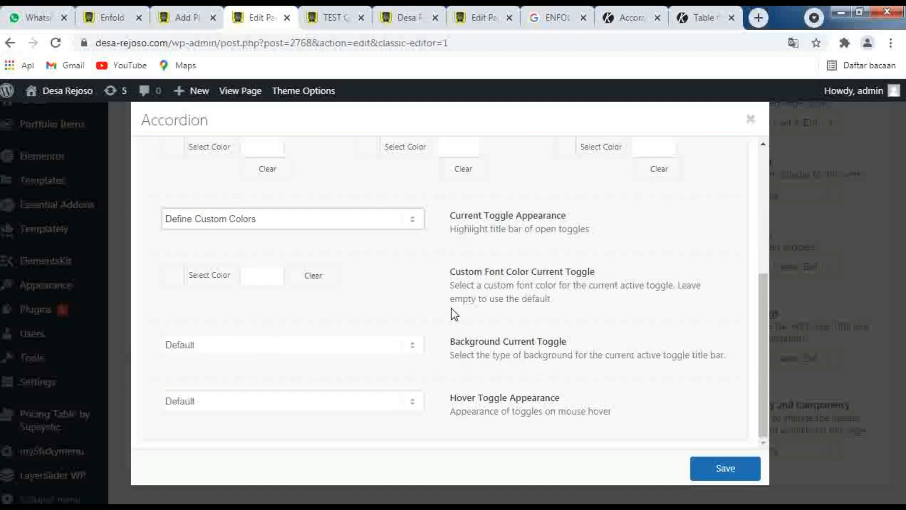
scroll(540, 334, "up", 5)
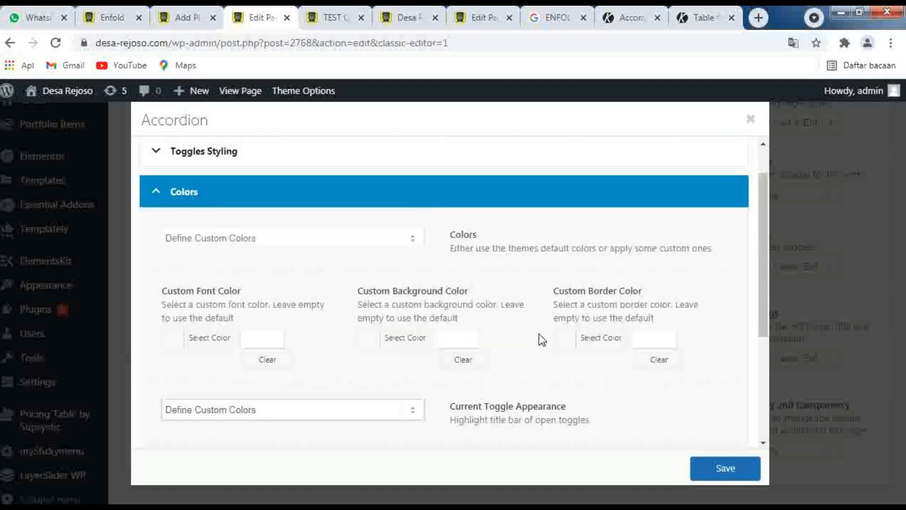
left_click(154, 239)
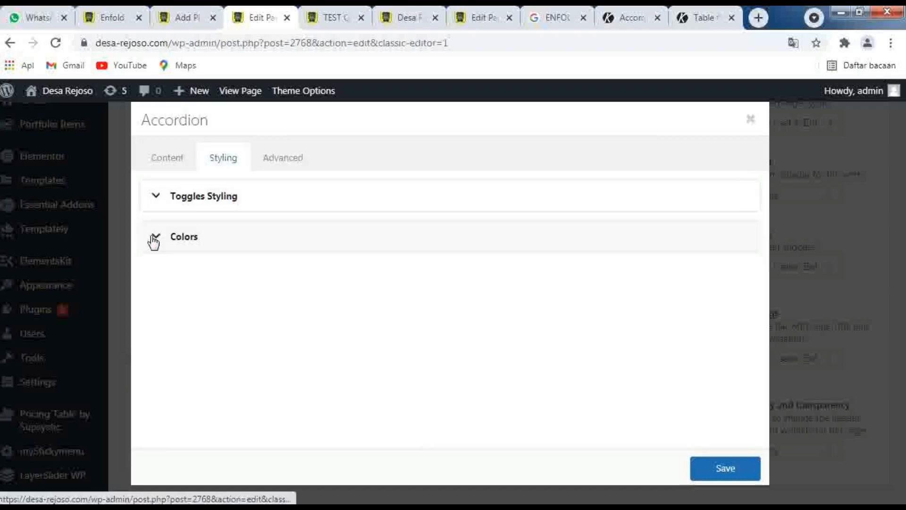
left_click(154, 239)
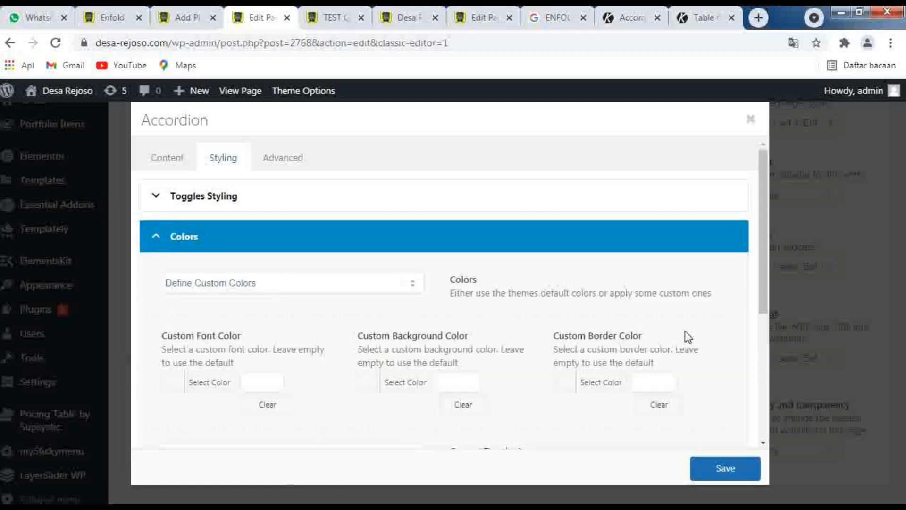
left_click(750, 119)
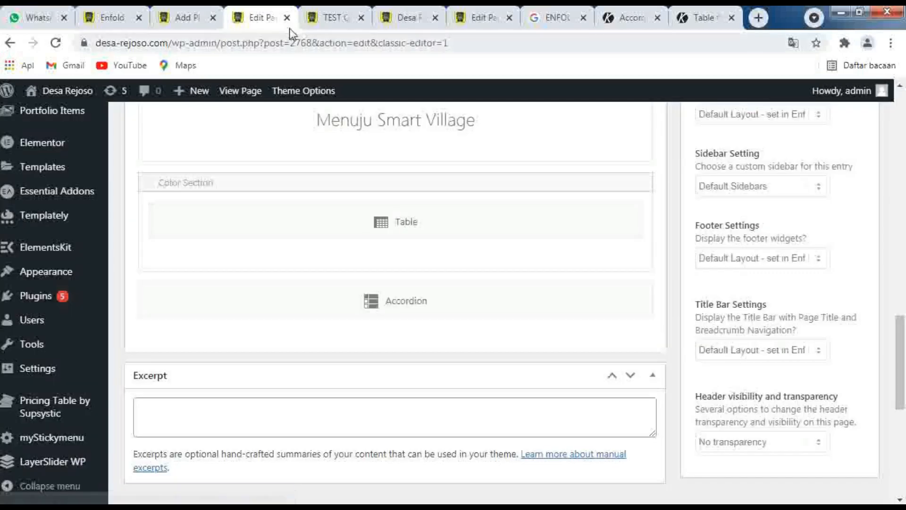
Compare the table and accordion colors in the TEST QUICK CSS preview with the rules in Enfold's Quick CSS
left_click(330, 21)
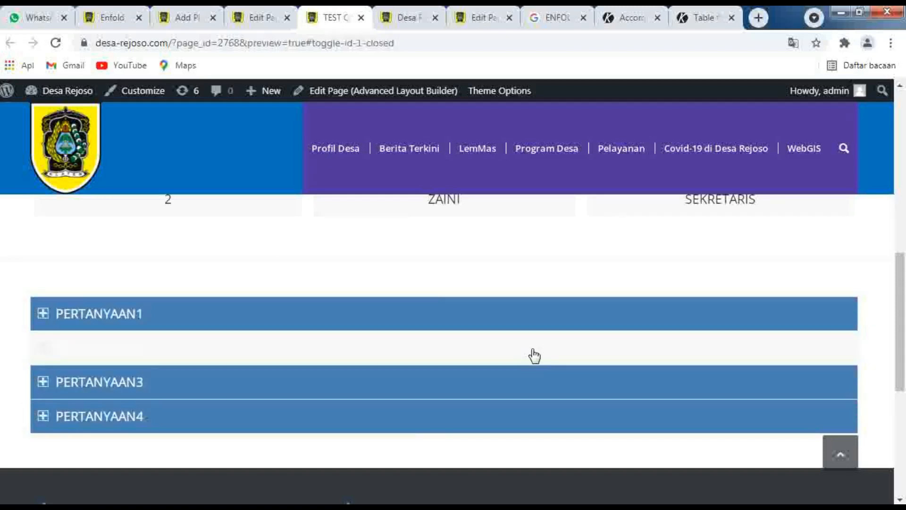
left_click(107, 21)
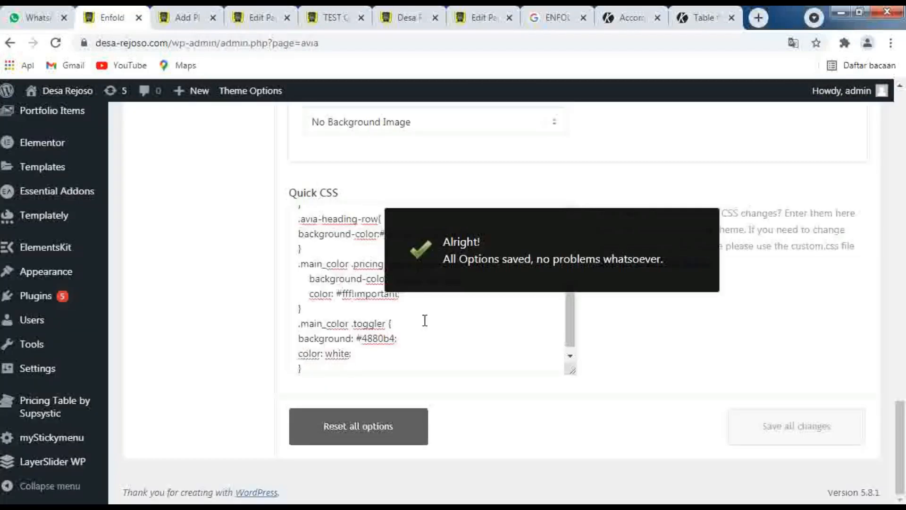
left_click(417, 344)
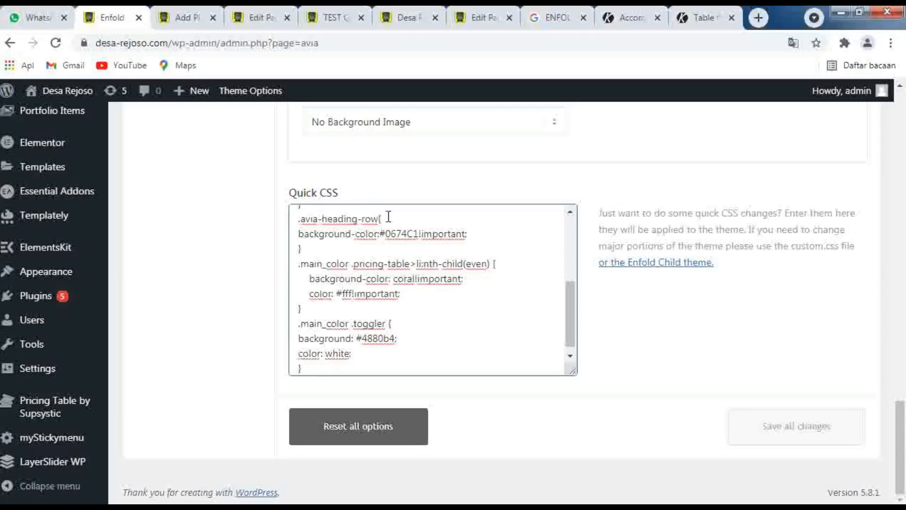
left_click(316, 19)
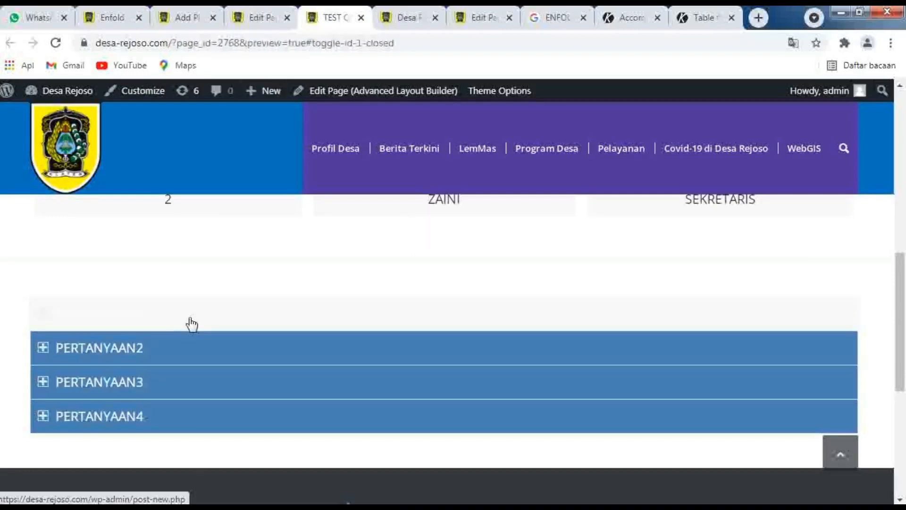
scroll(193, 390, "up", 3)
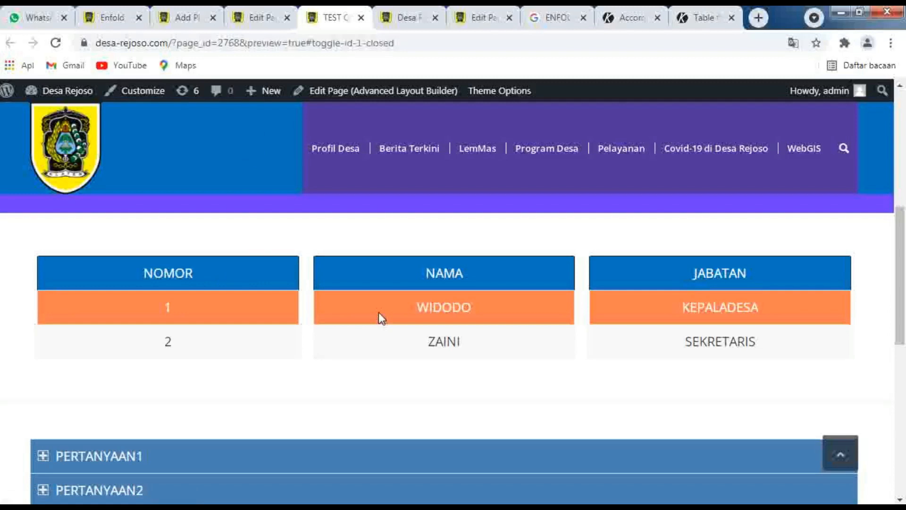
left_click(108, 22)
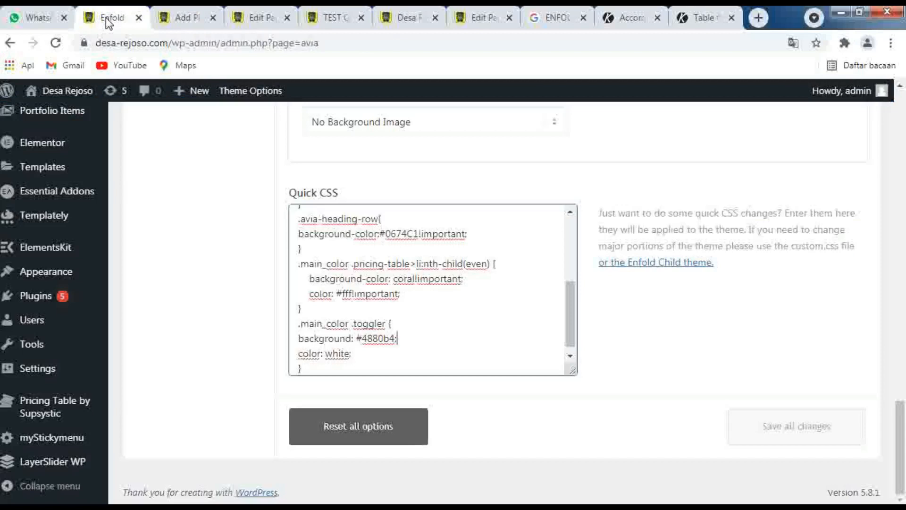
left_click(334, 19)
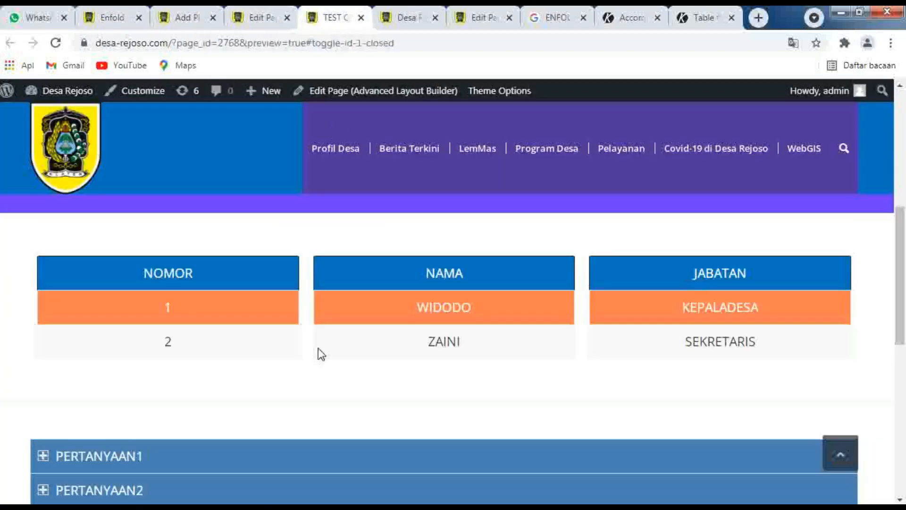
Check the Color Section in the page editor and place the cursor at the end of Enfold's Quick CSS
left_click(250, 17)
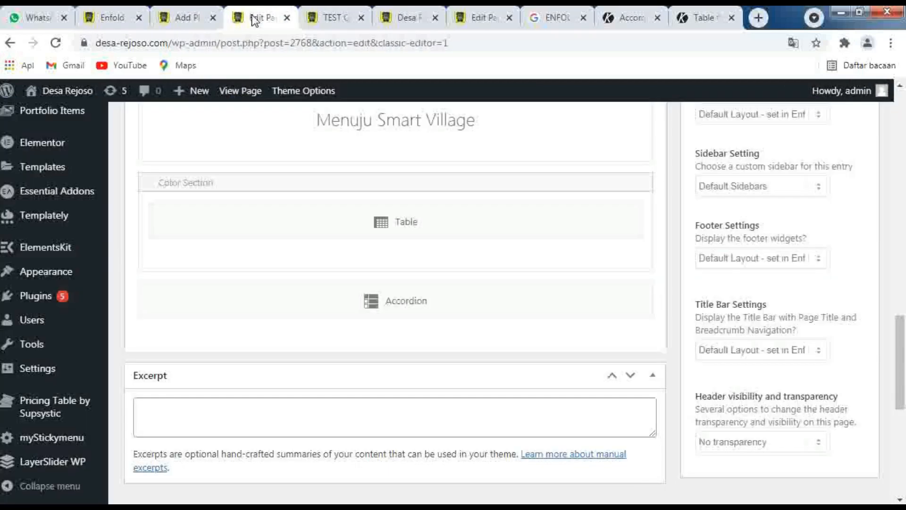
scroll(333, 330, "up", 3)
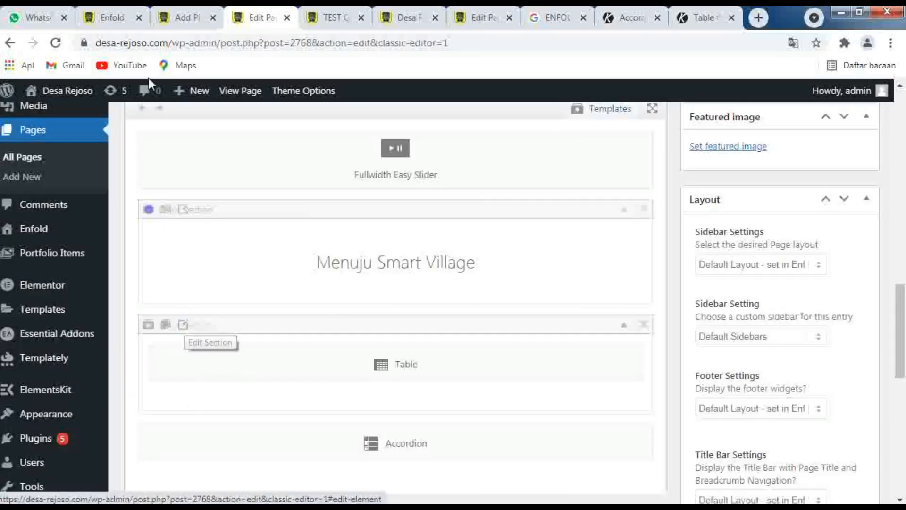
left_click(111, 18)
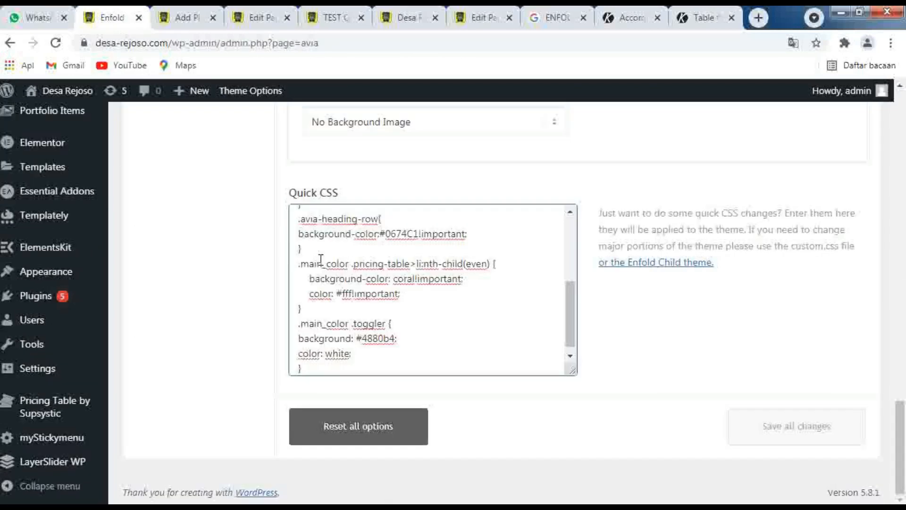
scroll(410, 360, "down", 1)
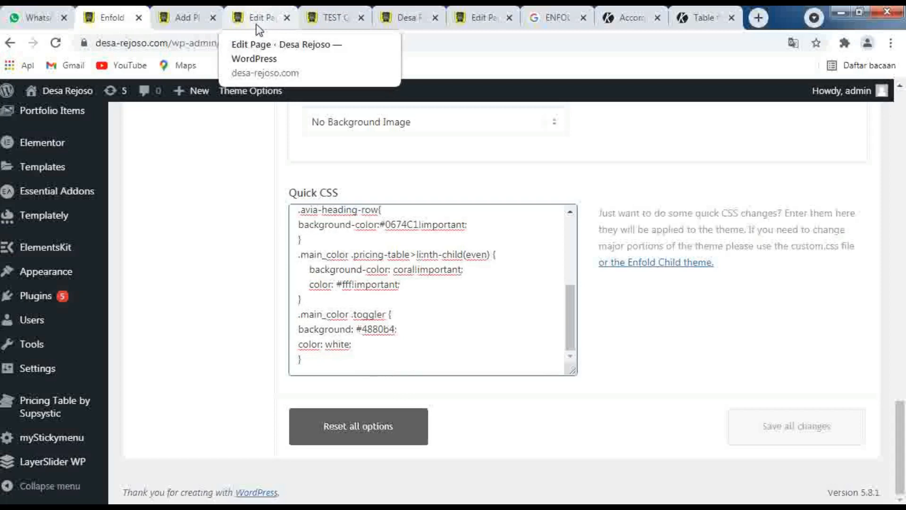
left_click(308, 360)
Replace the accordion query in the Google search and search for "ENFOLD COLOE SRCTION COLOR CSS"
left_click(560, 17)
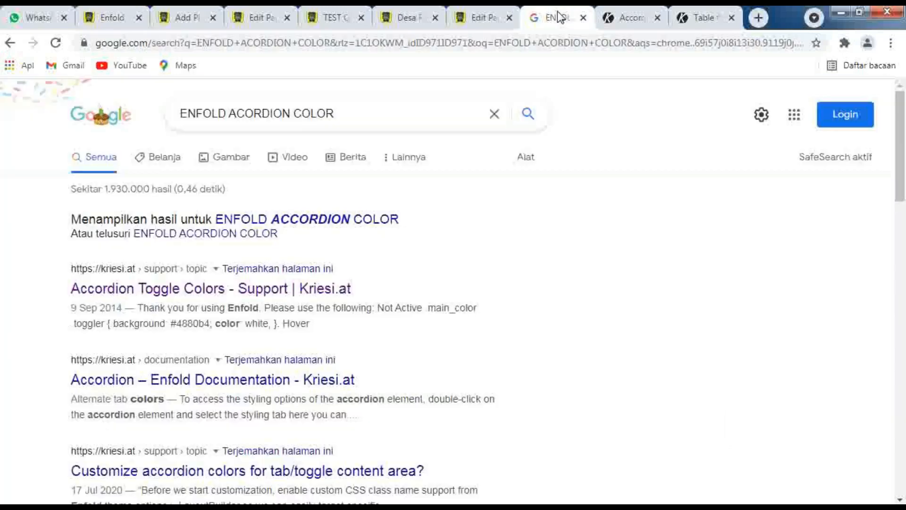
left_click_drag(230, 116, 370, 120)
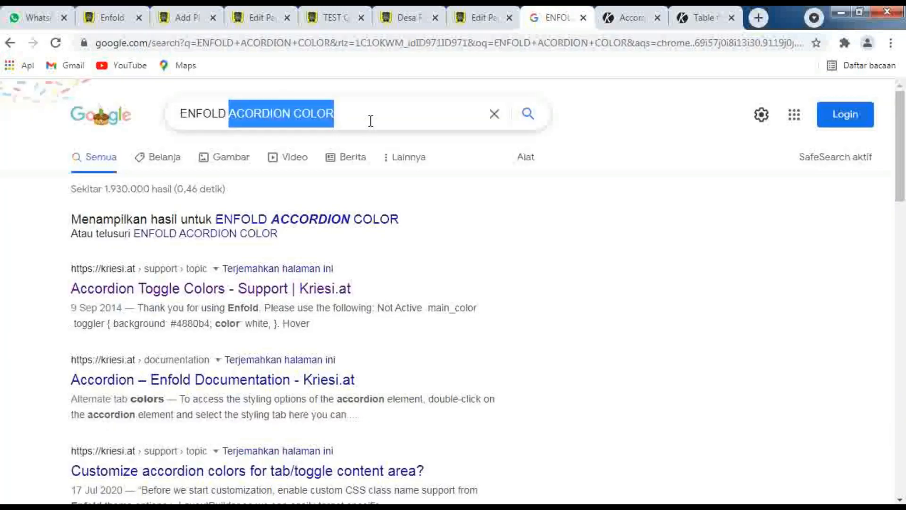
type("CO")
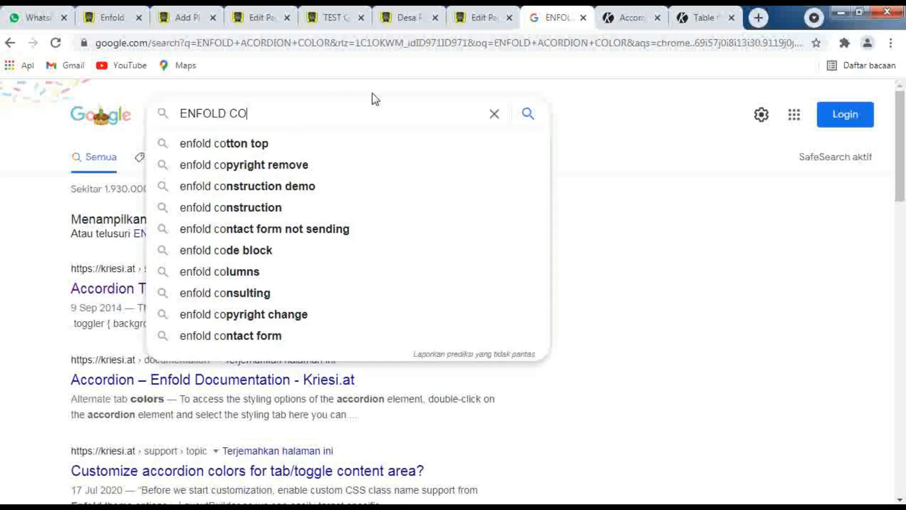
type("LOE A")
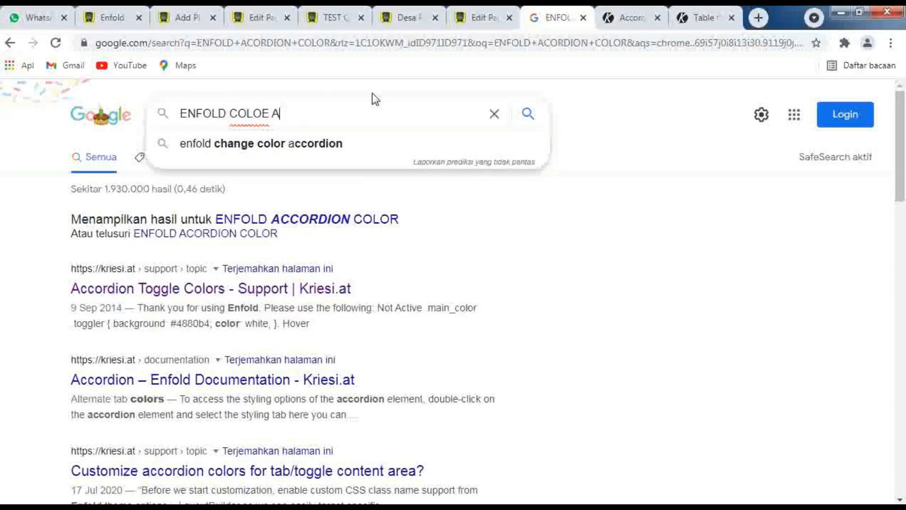
key("BackSpace")
type("SRCT")
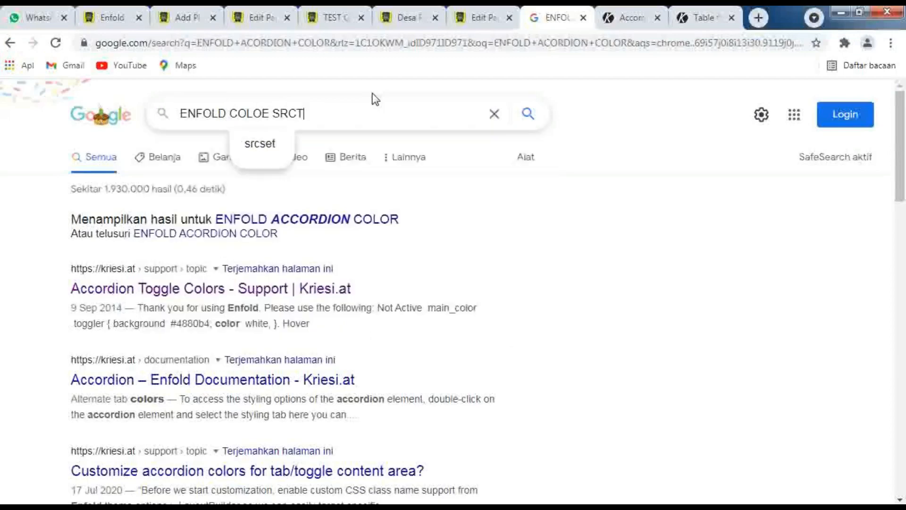
type("ION COLO")
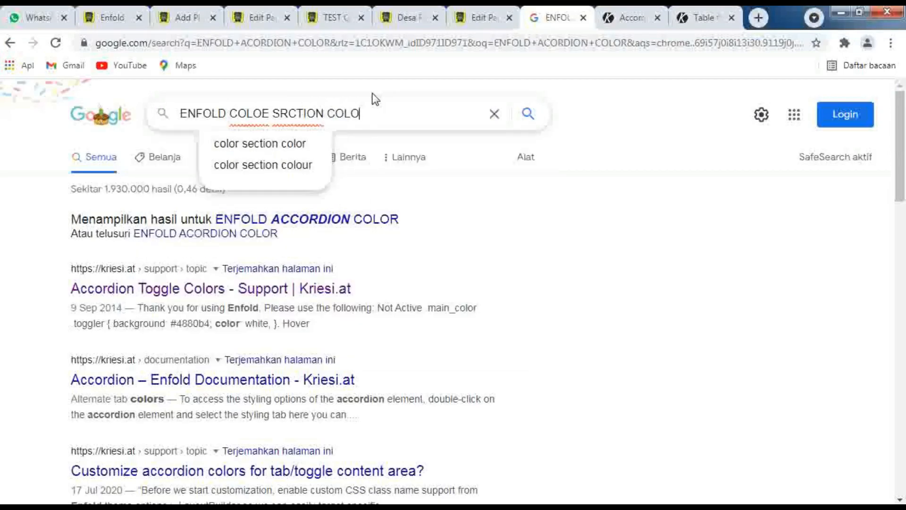
type("E")
key("BackSpace")
key("BackSpace")
type("R")
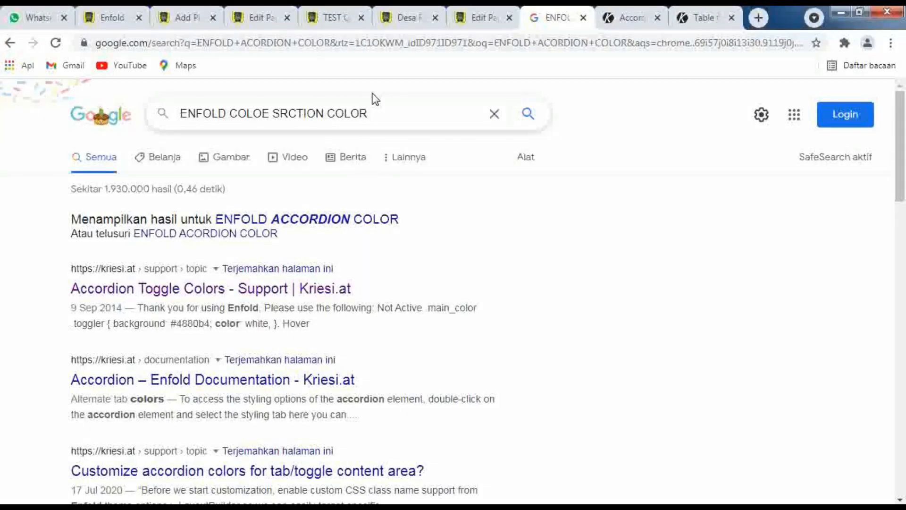
type(" GSS")
key("Return")
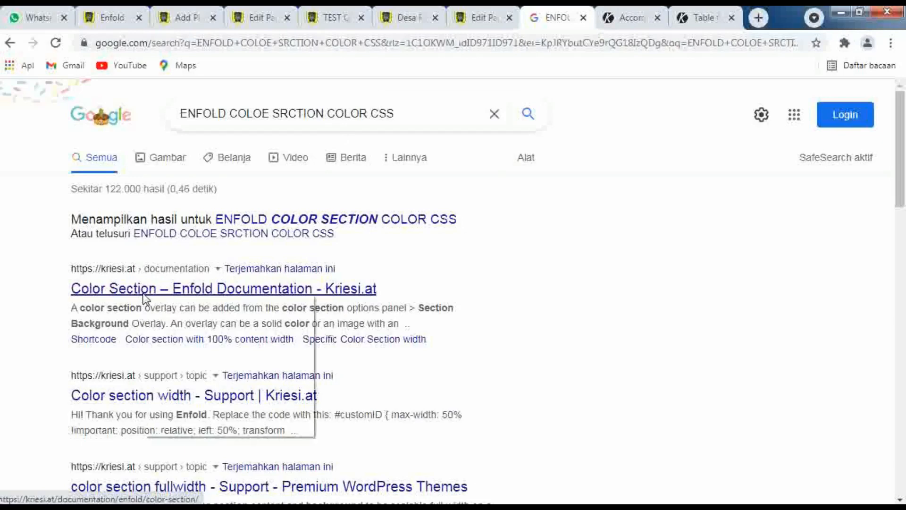
Open the "Color Section – Enfold Documentation" search result in a new browser tab and switch to it
left_click(160, 303)
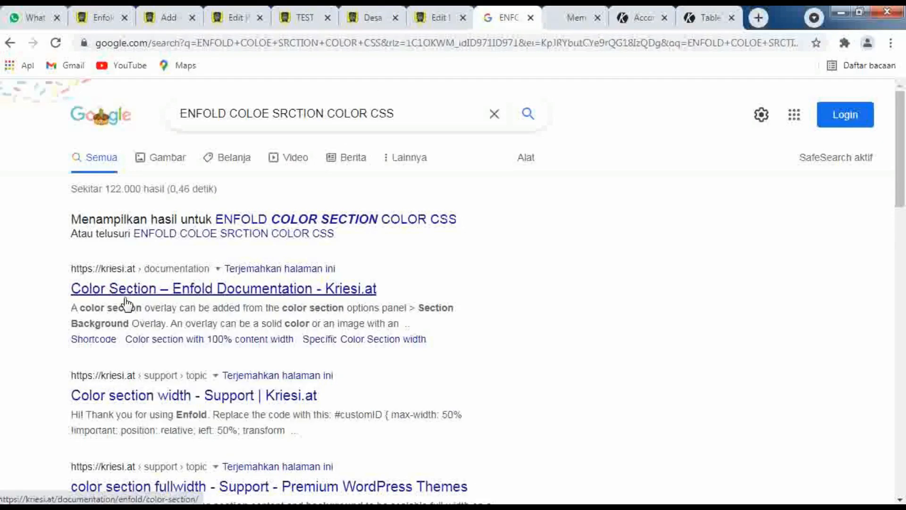
scroll(126, 304, "down", 3)
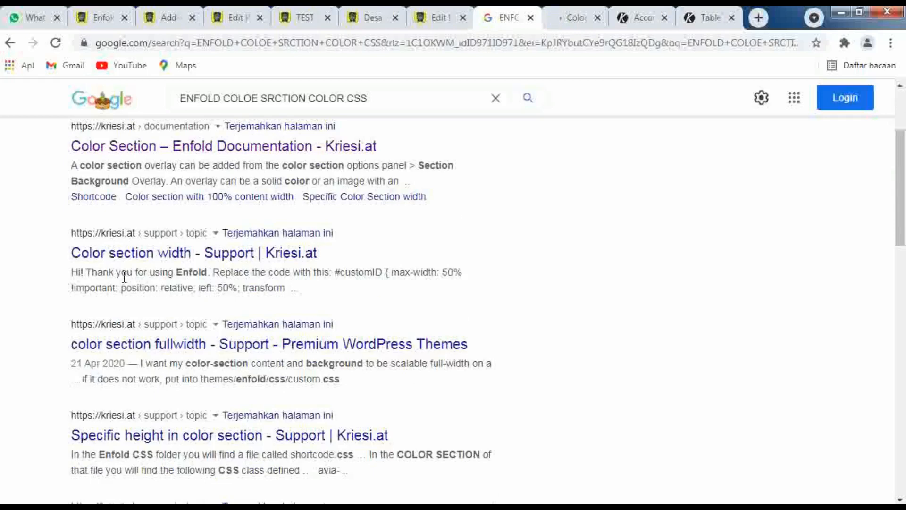
left_click(568, 19)
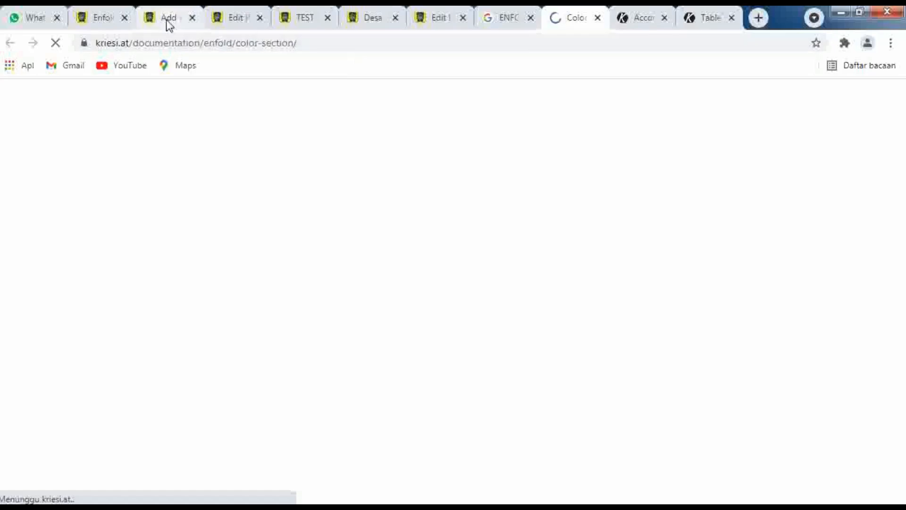
left_click(101, 18)
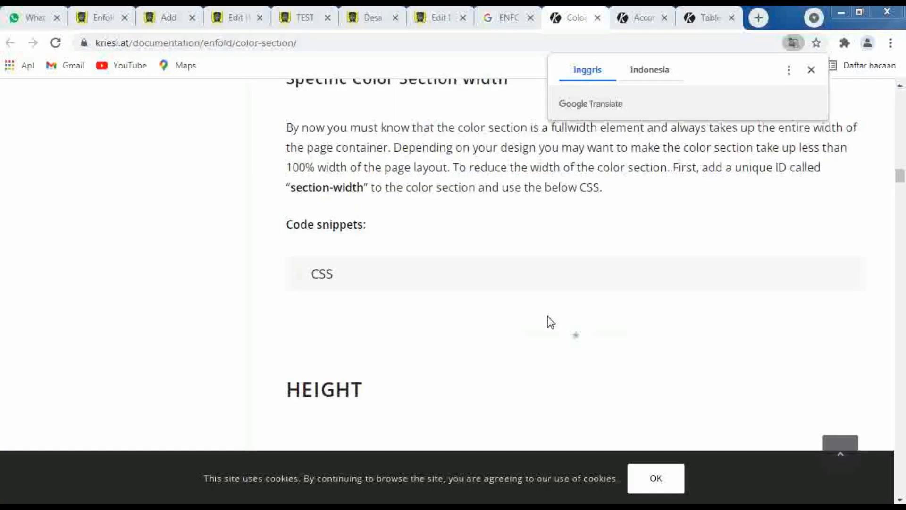
Read the overview, color section setup and code snippet instructions in Enfold's Color Section documentation
scroll(547, 316, "up", 10)
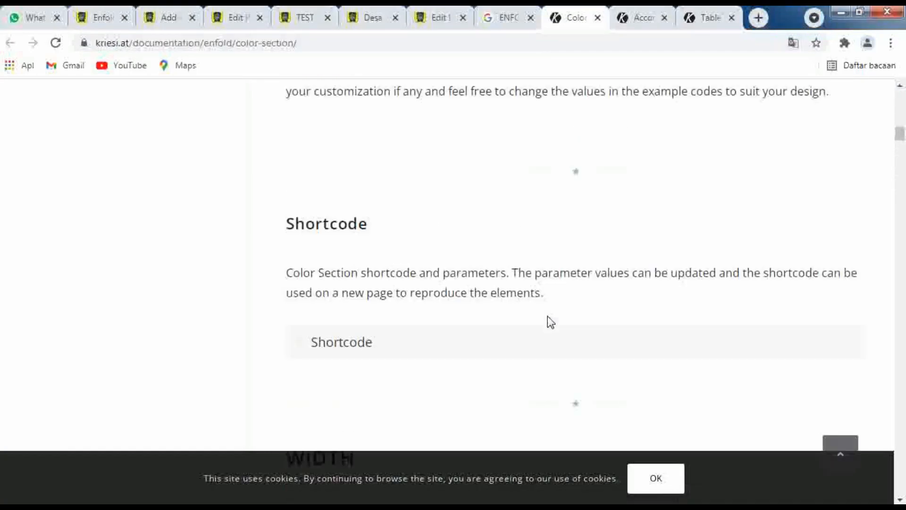
scroll(547, 317, "up", 10)
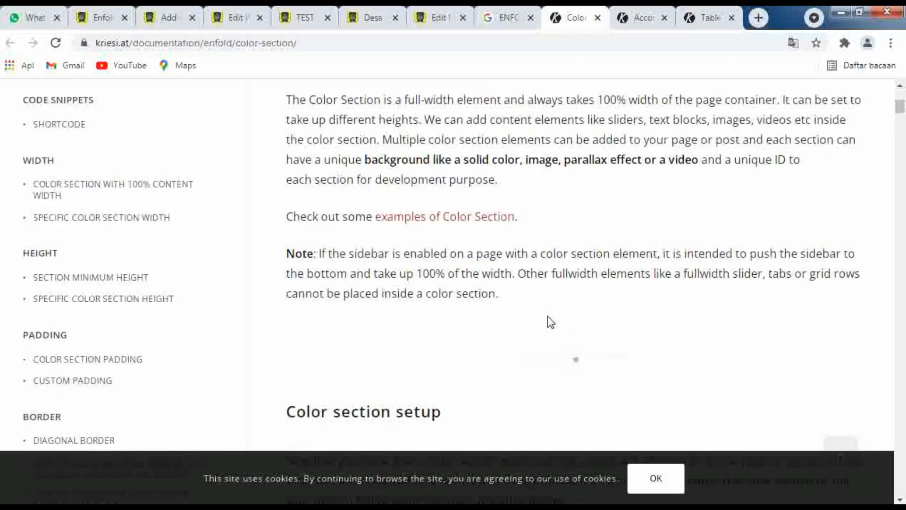
scroll(547, 316, "up", 5)
scroll(547, 316, "down", 4)
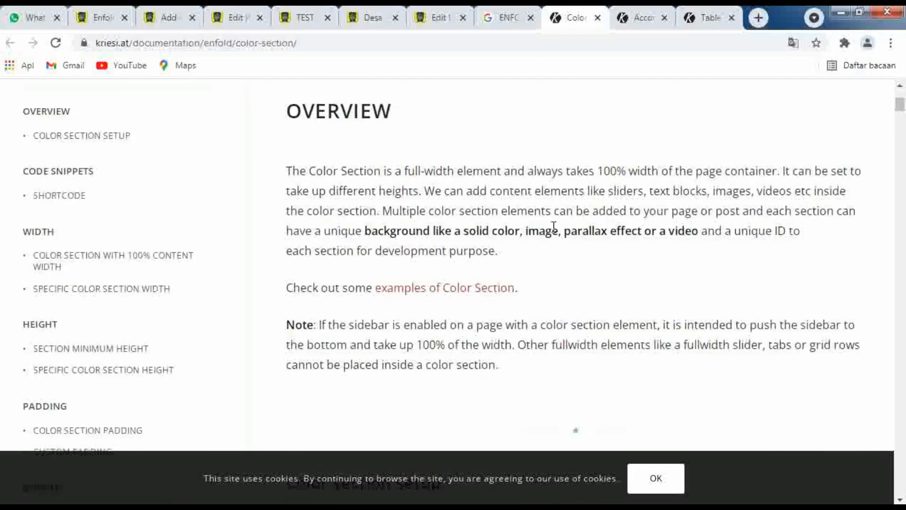
scroll(538, 235, "down", 6)
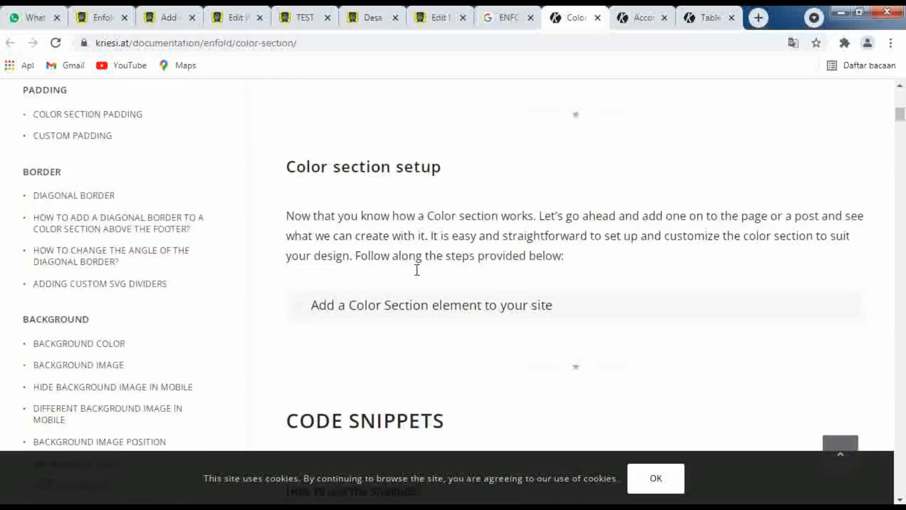
scroll(417, 270, "down", 1)
scroll(318, 336, "down", 3)
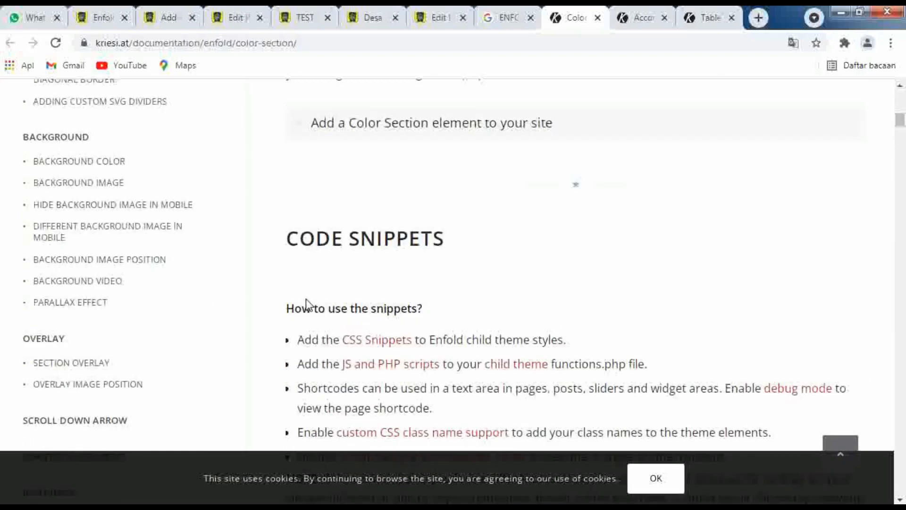
scroll(320, 299, "down", 5)
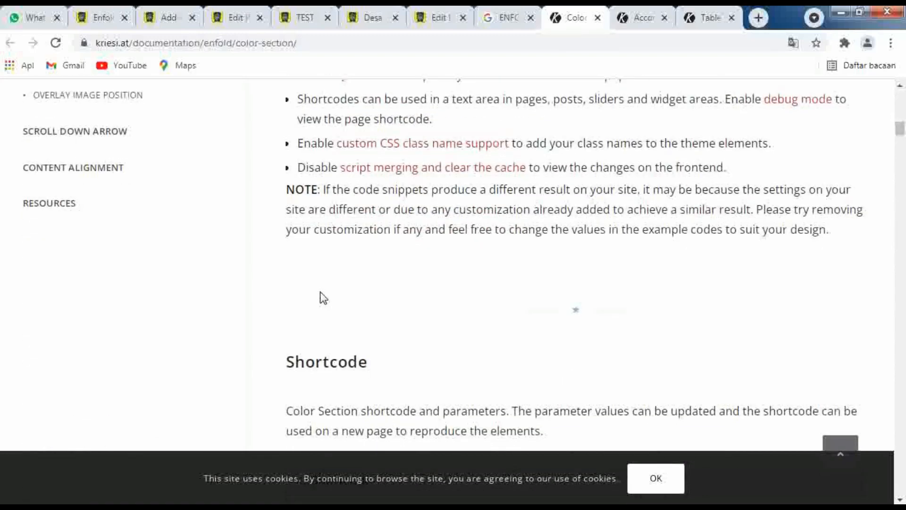
scroll(321, 298, "down", 3)
scroll(352, 326, "down", 6)
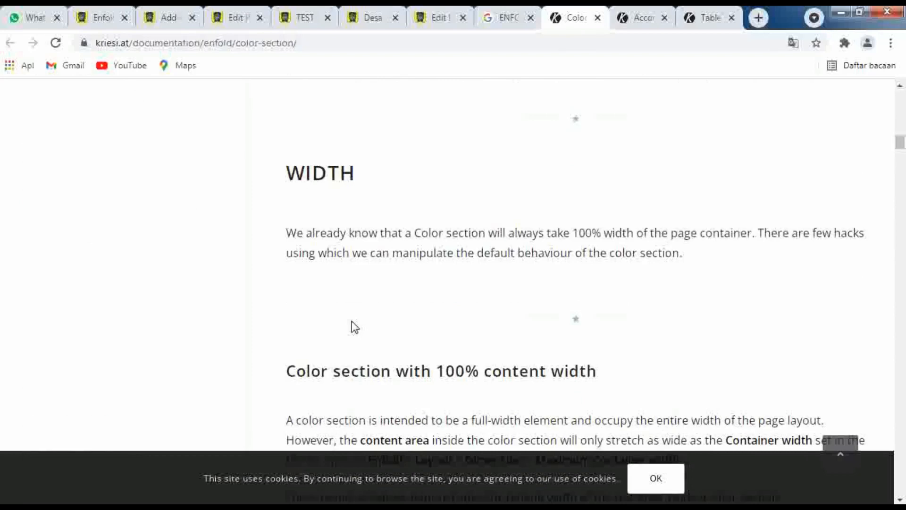
Read "Color section with 100% content width" and highlight the example section ID "section-container-width"
scroll(352, 327, "down", 3)
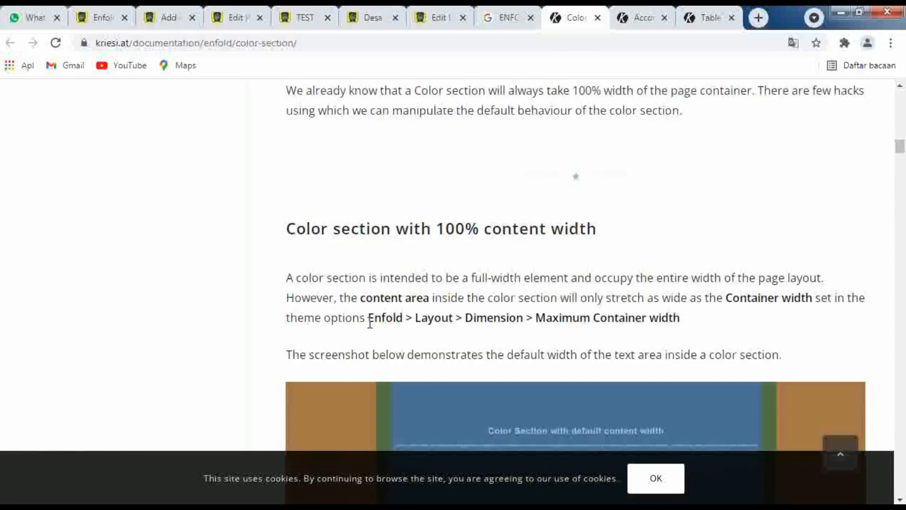
scroll(370, 323, "down", 6)
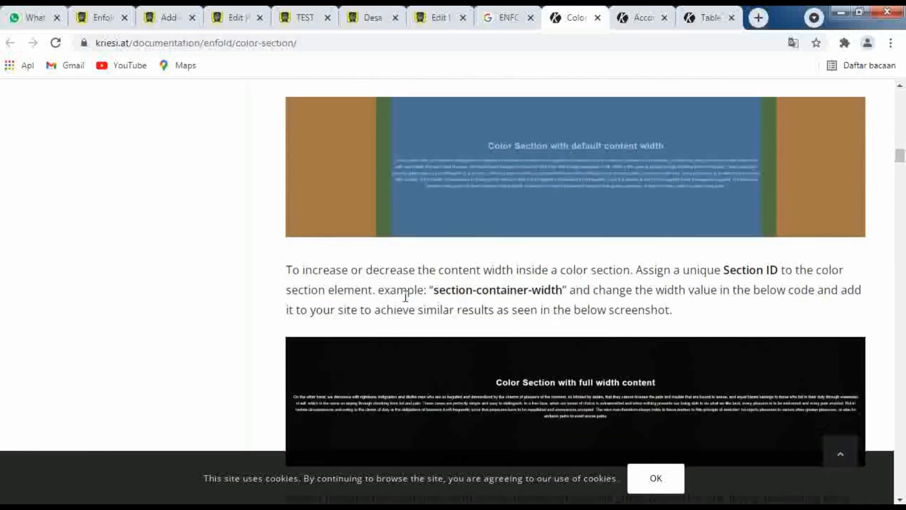
mouse_move(433, 289)
left_mouse_down()
mouse_move(569, 289)
mouse_move(435, 288)
left_mouse_up()
left_click(564, 290)
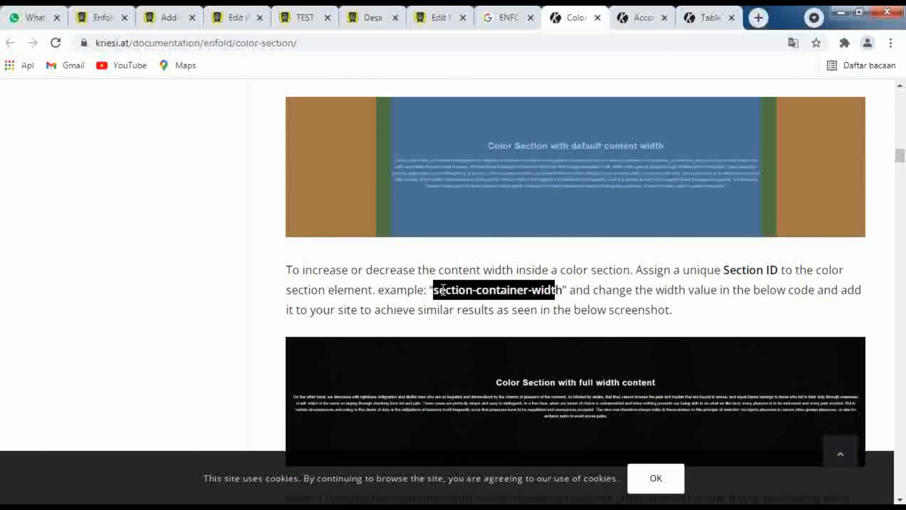
left_click(444, 290)
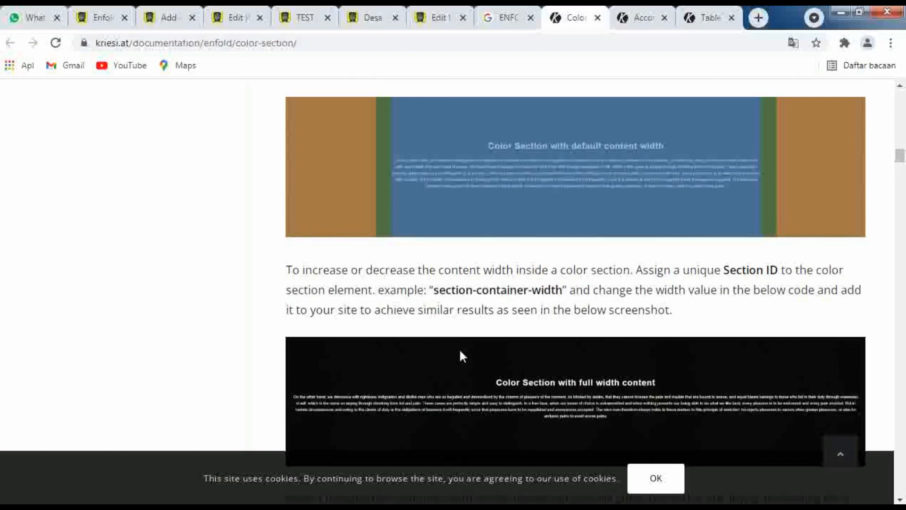
Compare the default content width example with the desa-rejoso.com front page and return to the Color Section documentation
scroll(462, 354, "up", 3)
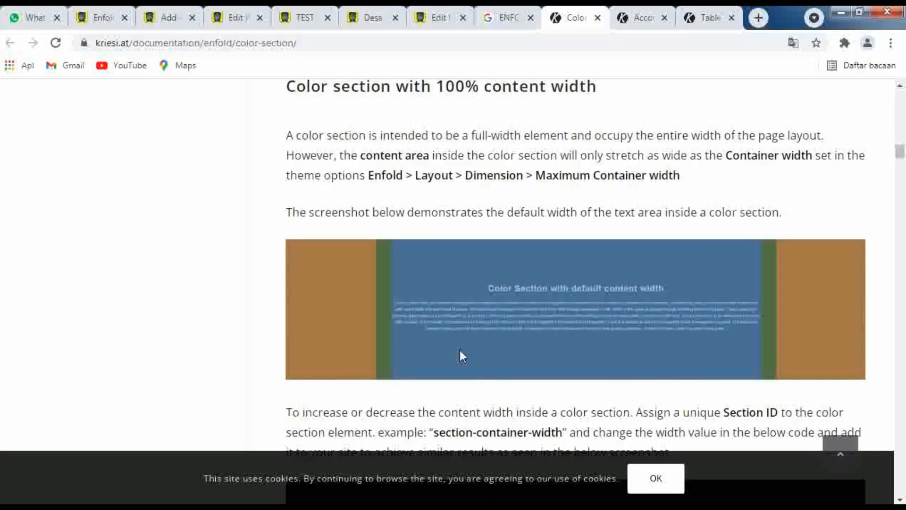
left_click(375, 21)
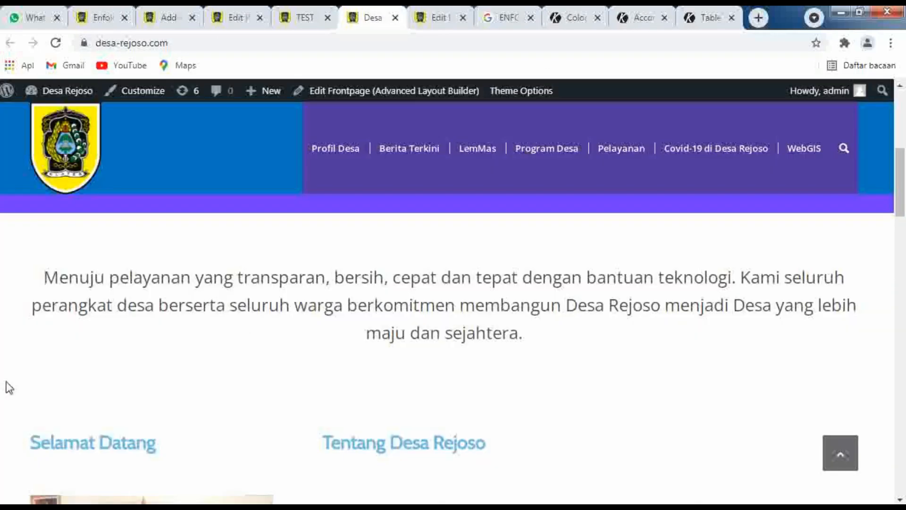
left_click(572, 19)
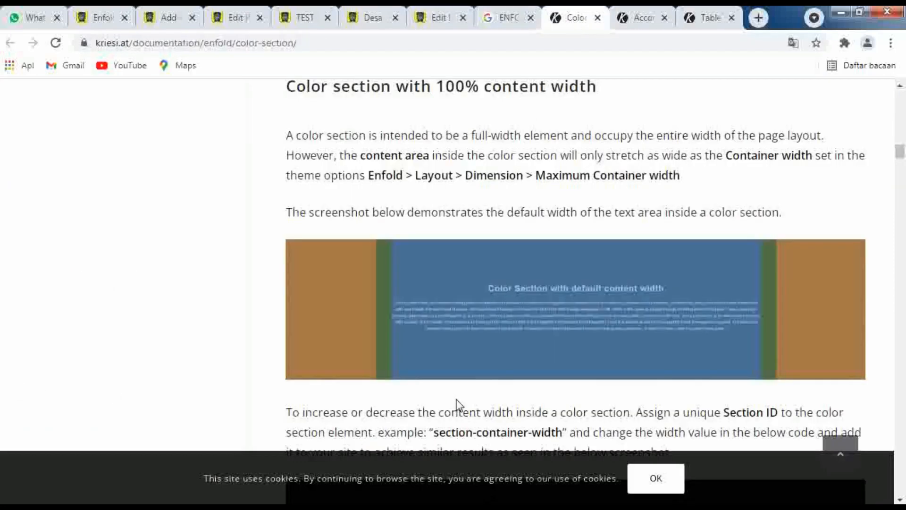
Read "Specific Color Section width" and highlight the unique ID "section-width" in its instructions
scroll(457, 401, "down", 3)
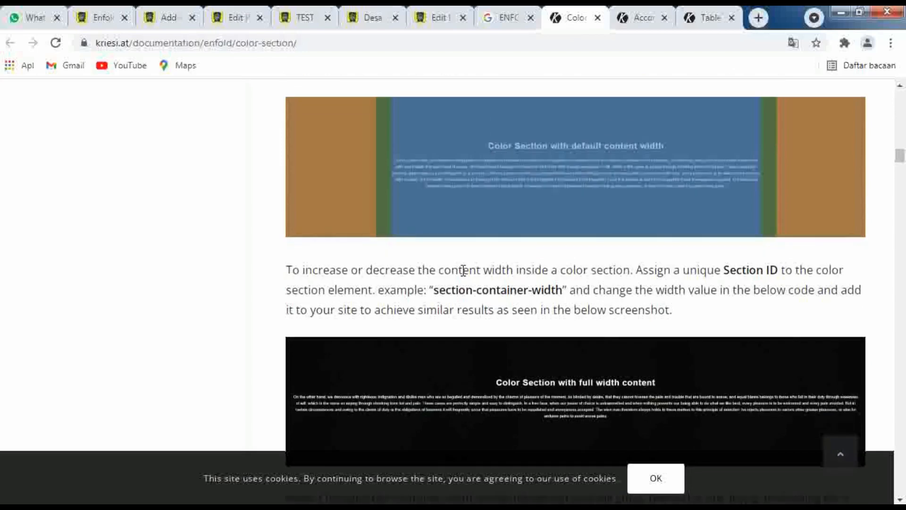
scroll(465, 292, "down", 3)
scroll(458, 287, "down", 5)
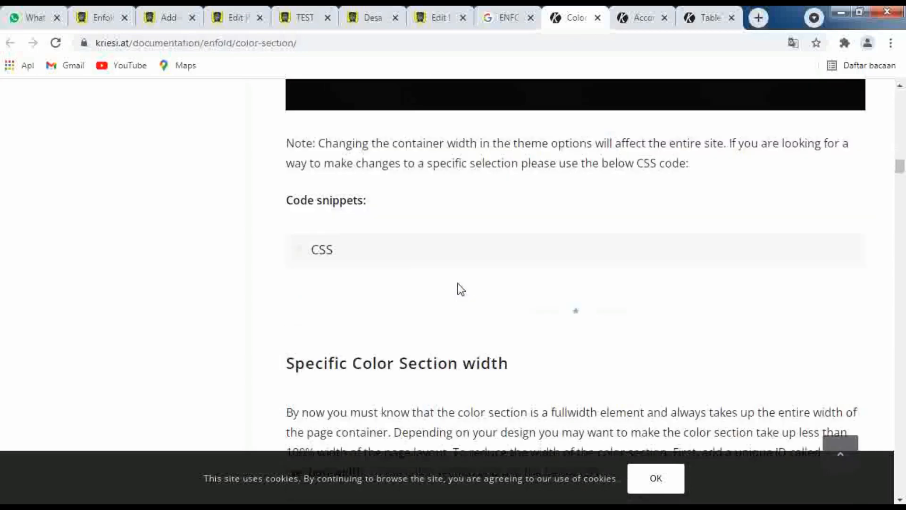
scroll(360, 249, "down", 5)
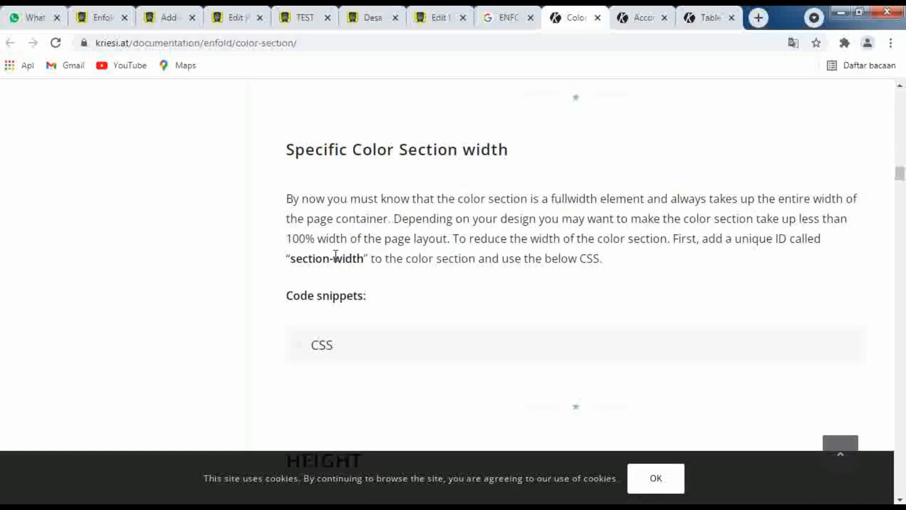
left_click_drag(364, 260, 292, 265)
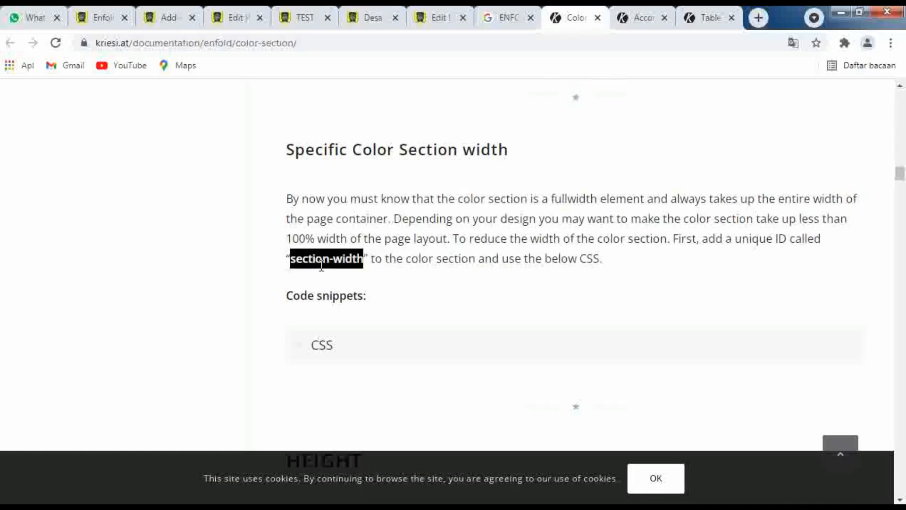
Read how the documentation sets the color section's minimum height, specific height, custom padding and diagonal border
scroll(418, 296, "down", 6)
scroll(418, 295, "down", 5)
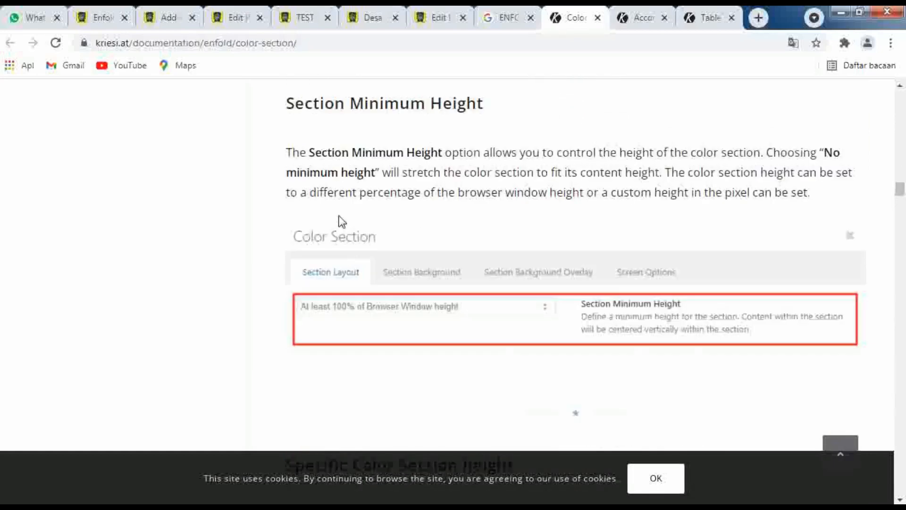
scroll(342, 222, "down", 10)
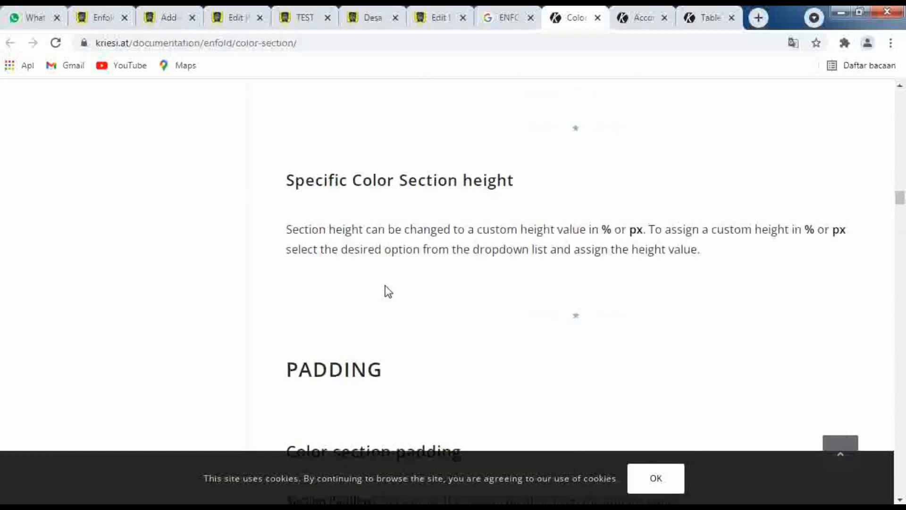
scroll(342, 283, "down", 10)
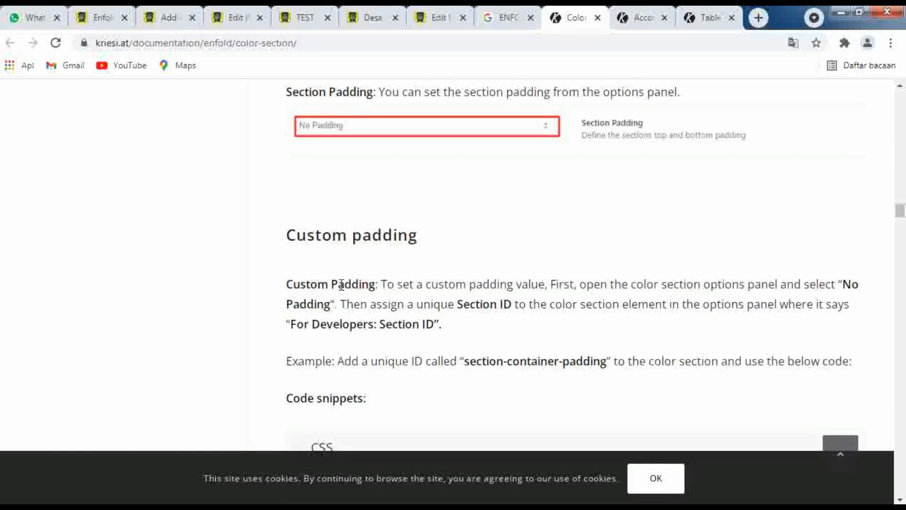
scroll(342, 288, "down", 10)
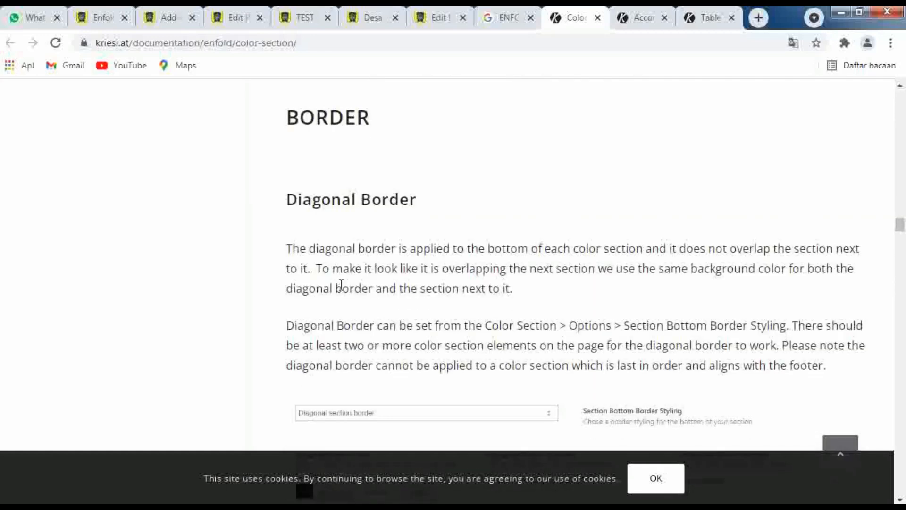
scroll(355, 163, "up", 2)
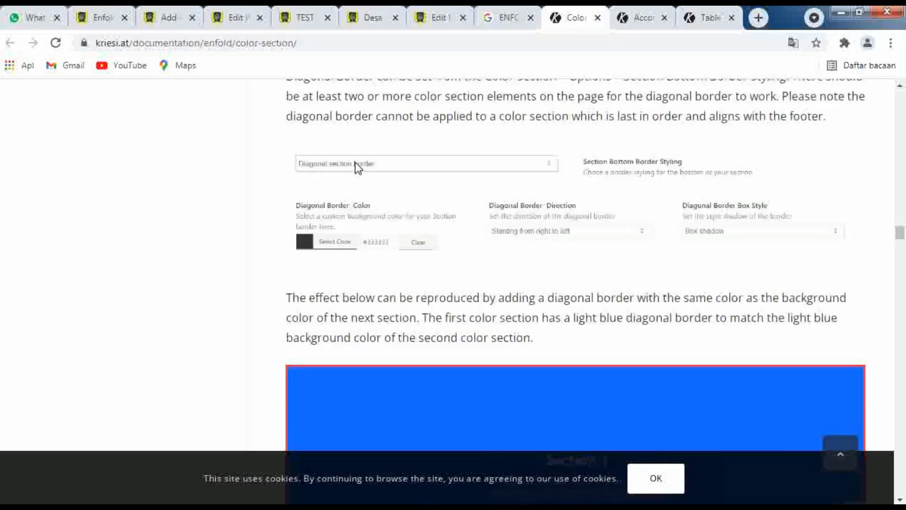
Examine the diagonal border examples, the workaround above the footer, the border angle CSS and the custom SVG divider code
scroll(340, 180, "down", 5)
scroll(338, 182, "down", 10)
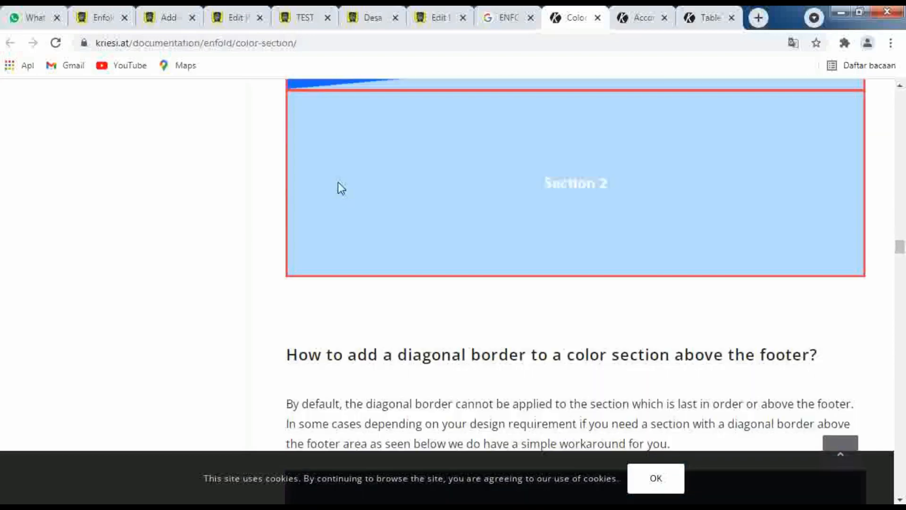
scroll(339, 184, "down", 12)
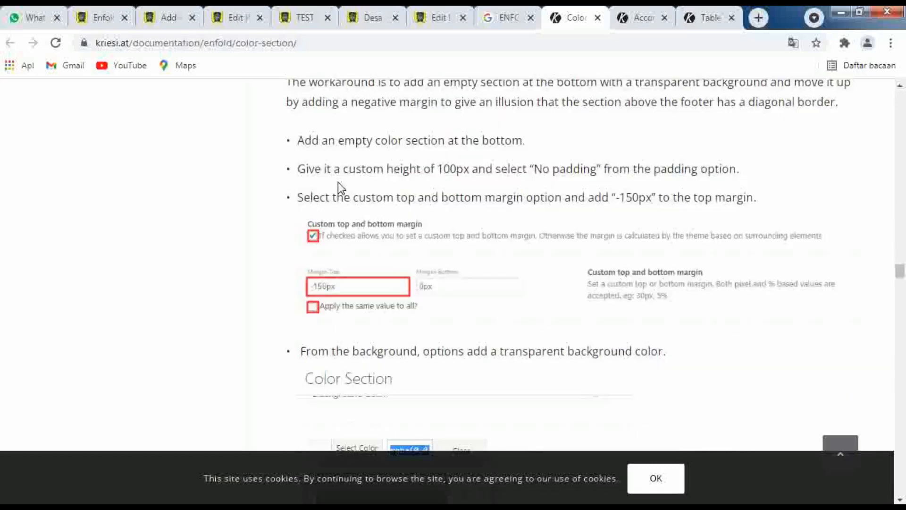
scroll(339, 183, "up", 1)
scroll(339, 185, "down", 12)
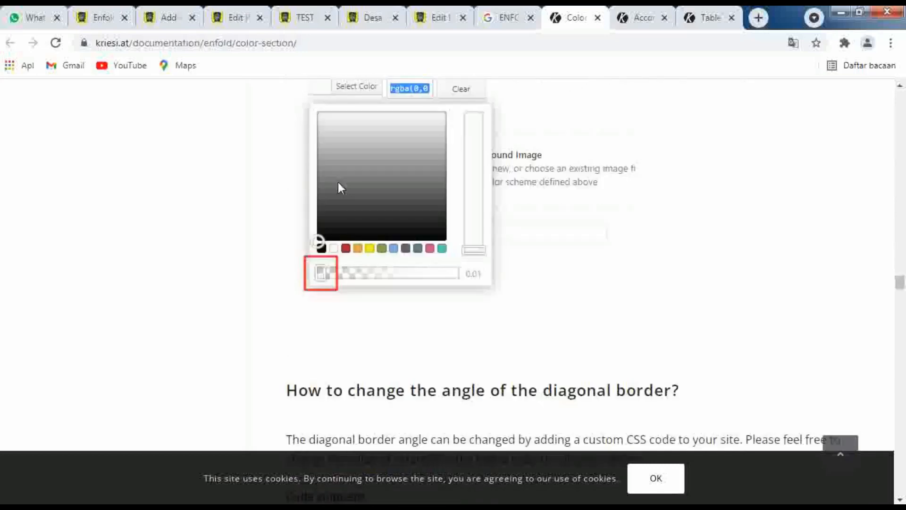
scroll(339, 183, "down", 4)
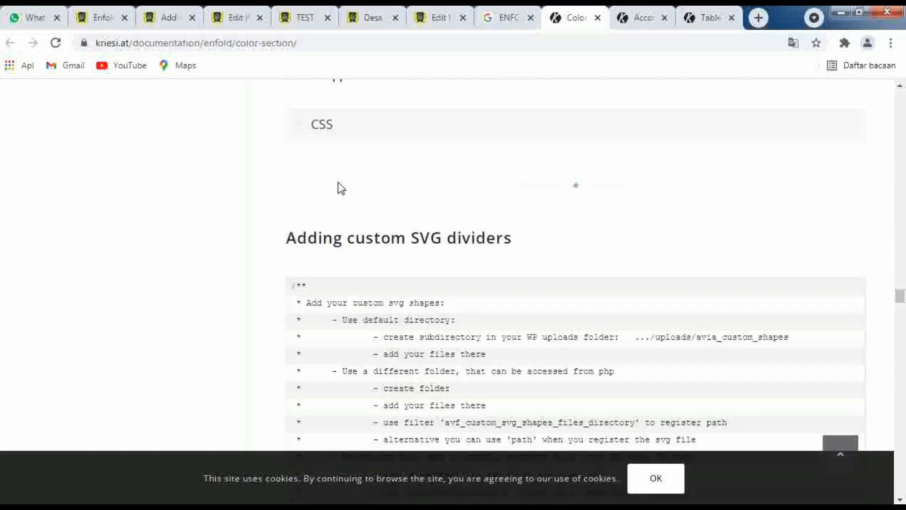
scroll(338, 182, "down", 4)
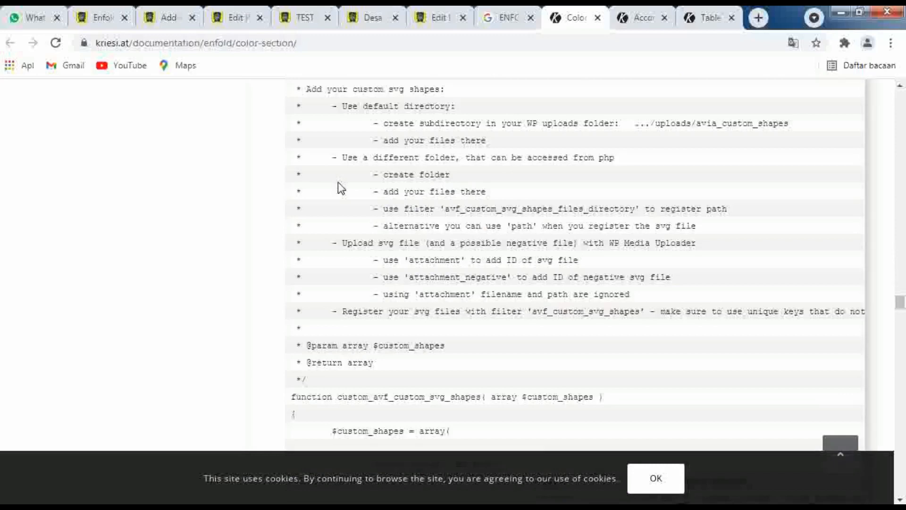
scroll(338, 182, "down", 4)
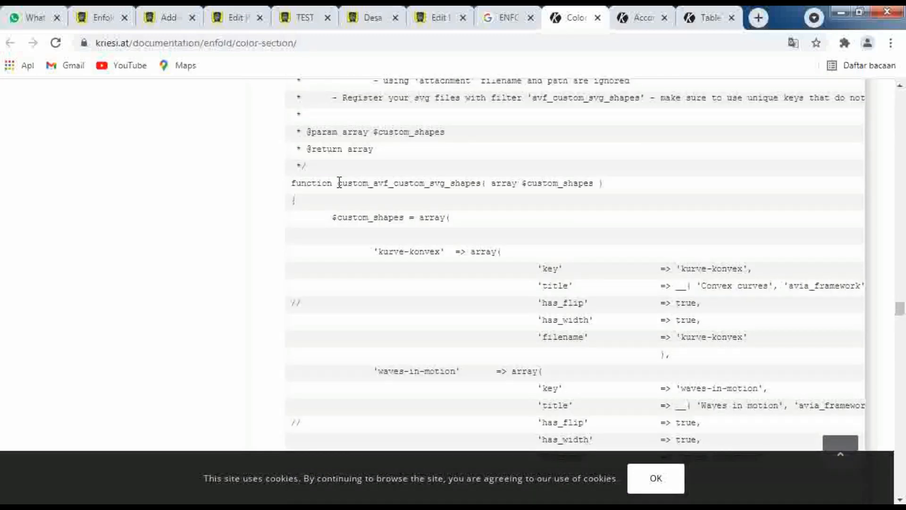
scroll(339, 182, "down", 4)
scroll(338, 182, "down", 4)
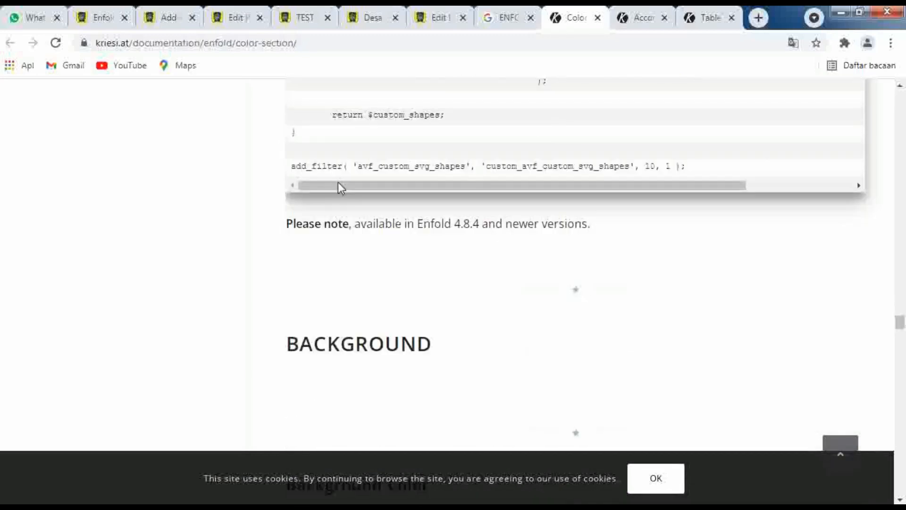
Read the Background Color and Background Image instructions and highlight "section-bg-image" in the custom background ID
scroll(338, 187, "down", 5)
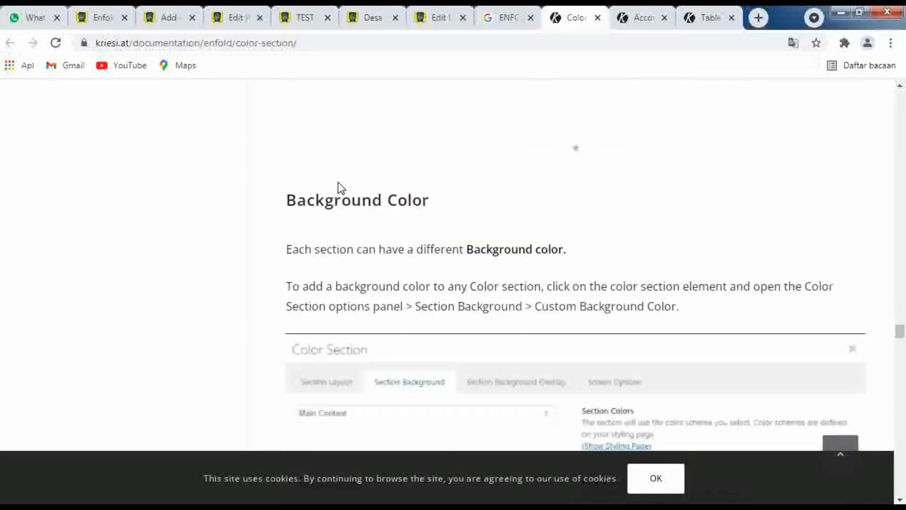
scroll(338, 182, "down", 10)
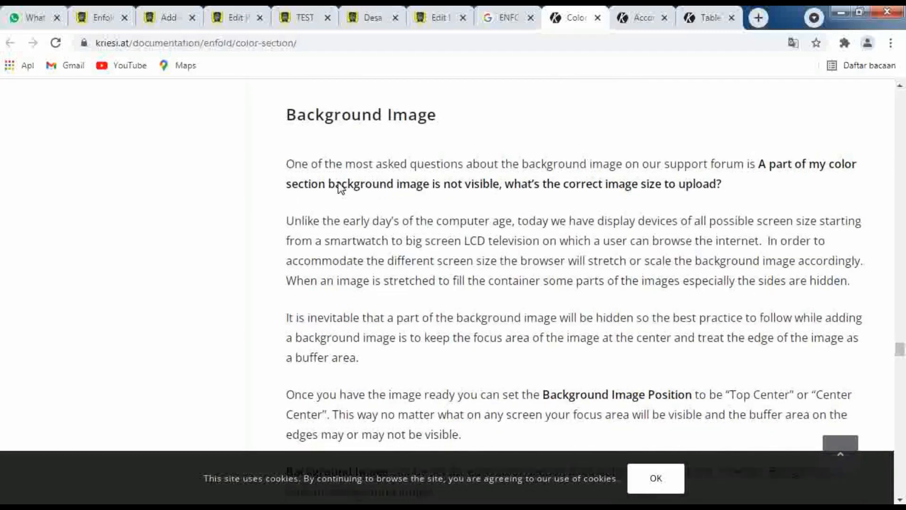
scroll(338, 184, "down", 10)
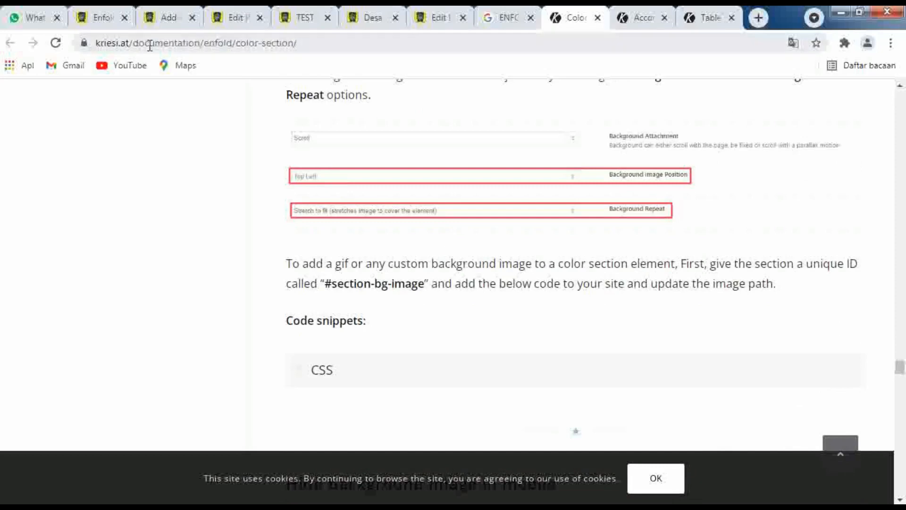
left_click(196, 42)
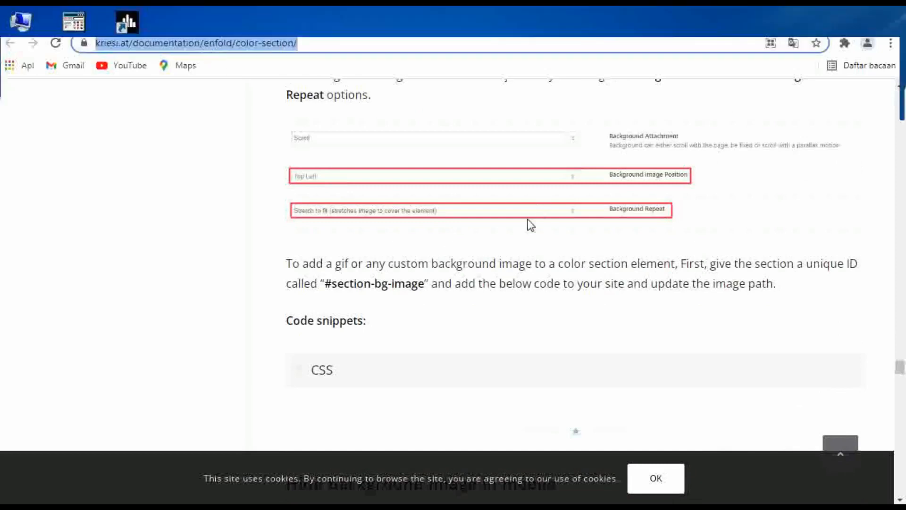
left_click(520, 250)
left_click_drag(425, 284, 334, 288)
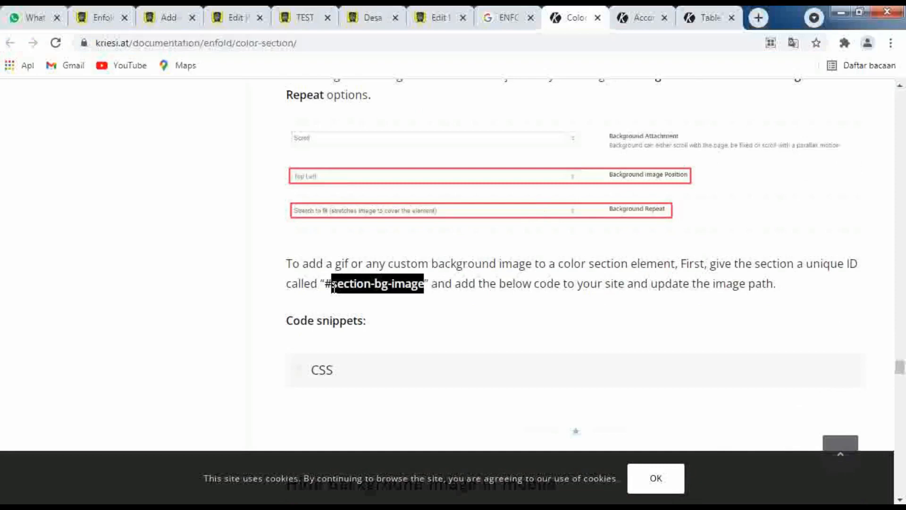
Highlight the full ID "#section-bg-image" in the instructions for adding a custom background image to a color section
left_click(626, 299)
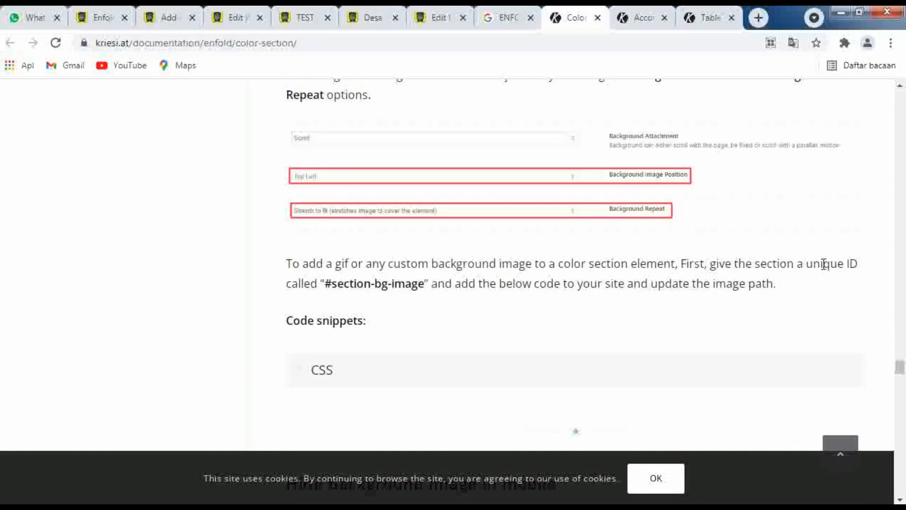
left_click_drag(321, 288, 432, 286)
left_click(459, 338)
Read the remaining documentation on background image position, parallax, overlays, scroll down arrow and content alignment, through to the Resources list
scroll(459, 338, "down", 15)
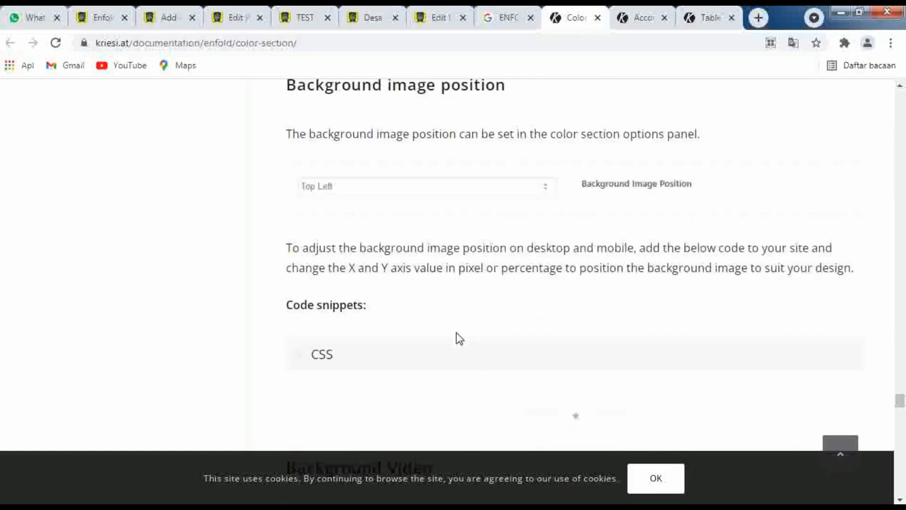
scroll(458, 339, "down", 12)
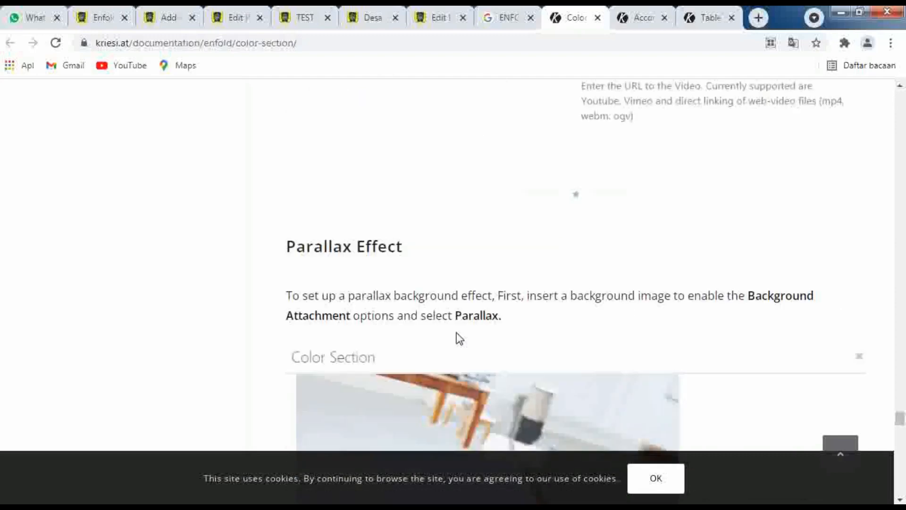
scroll(459, 339, "down", 10)
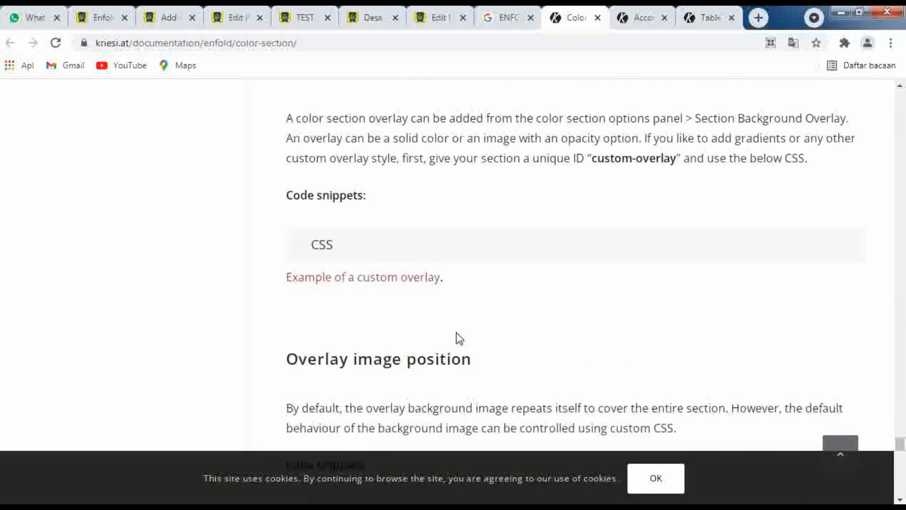
scroll(459, 338, "down", 5)
scroll(459, 338, "down", 5)
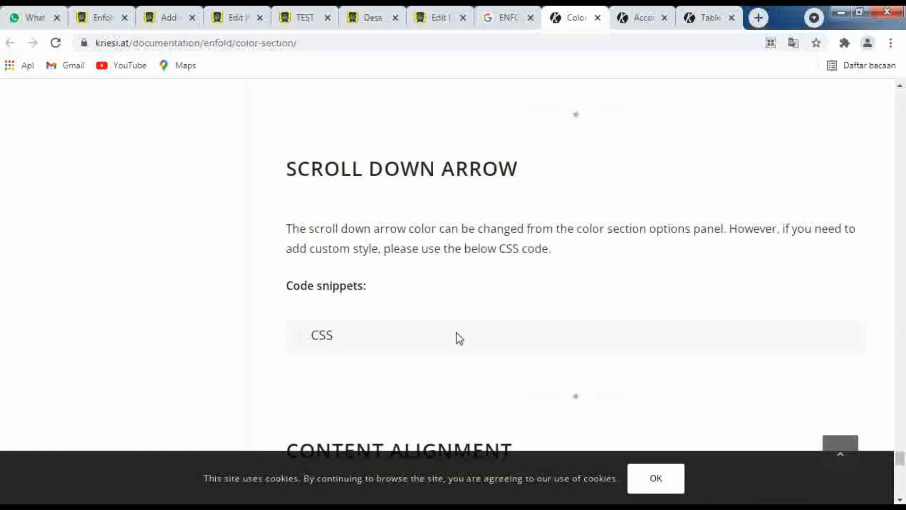
scroll(458, 338, "down", 10)
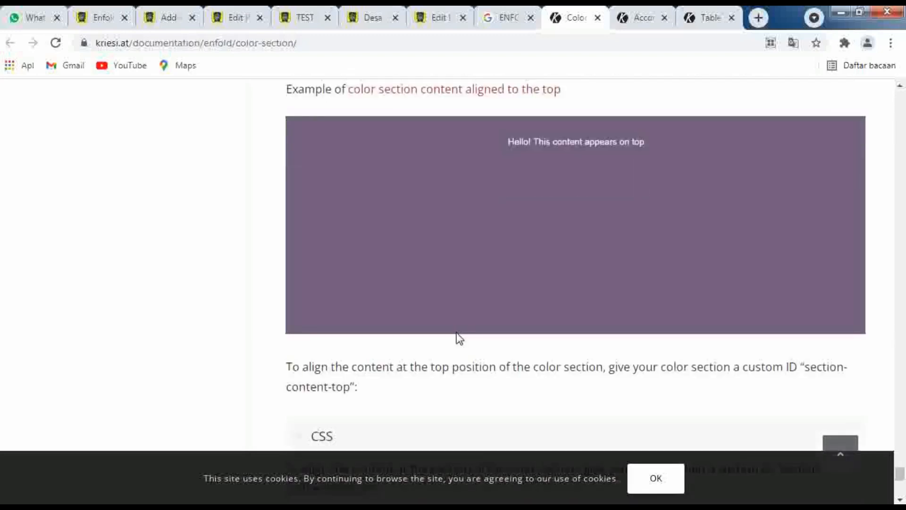
scroll(459, 338, "down", 3)
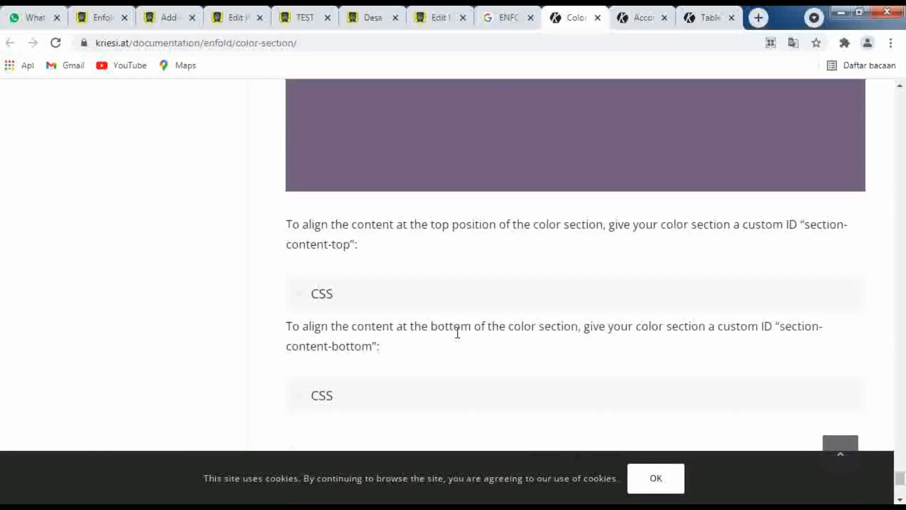
scroll(476, 345, "down", 6)
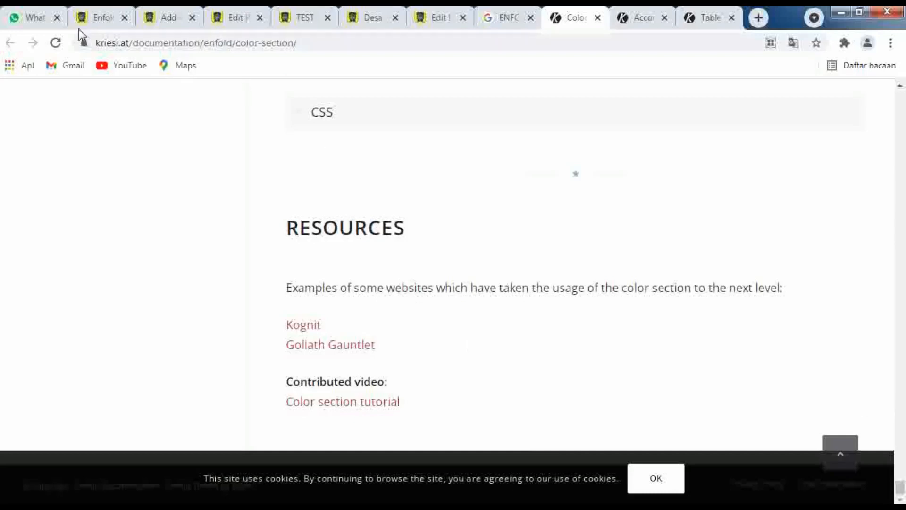
Return to the Enfold theme options page and point out the Quick CSS field and its existing rules
left_click(91, 18)
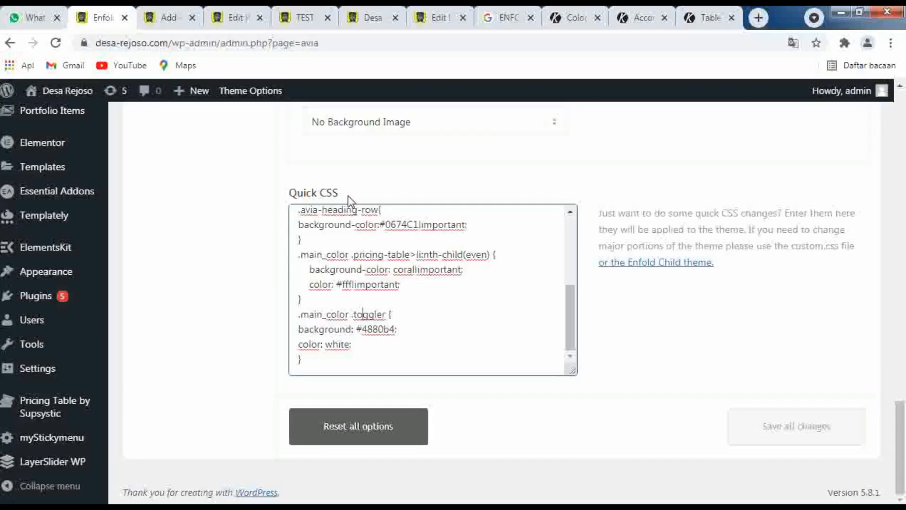
left_click_drag(349, 193, 289, 193)
left_click(326, 259)
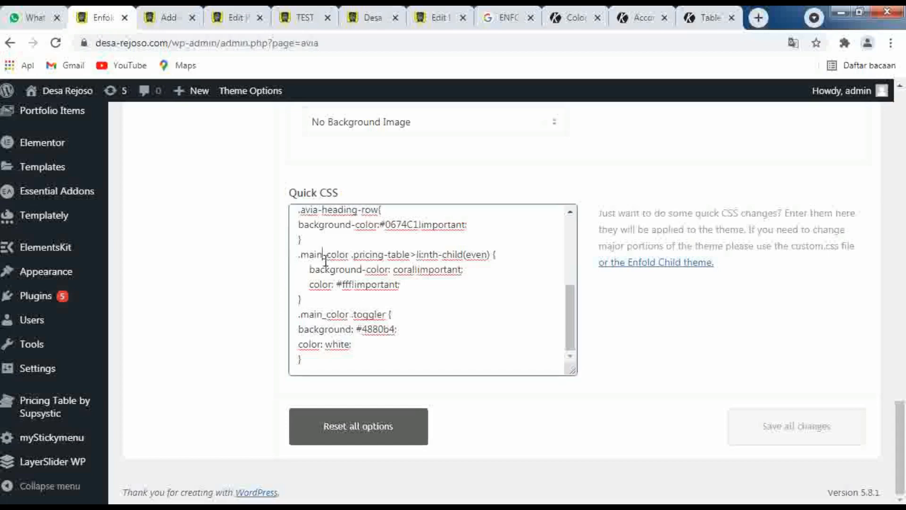